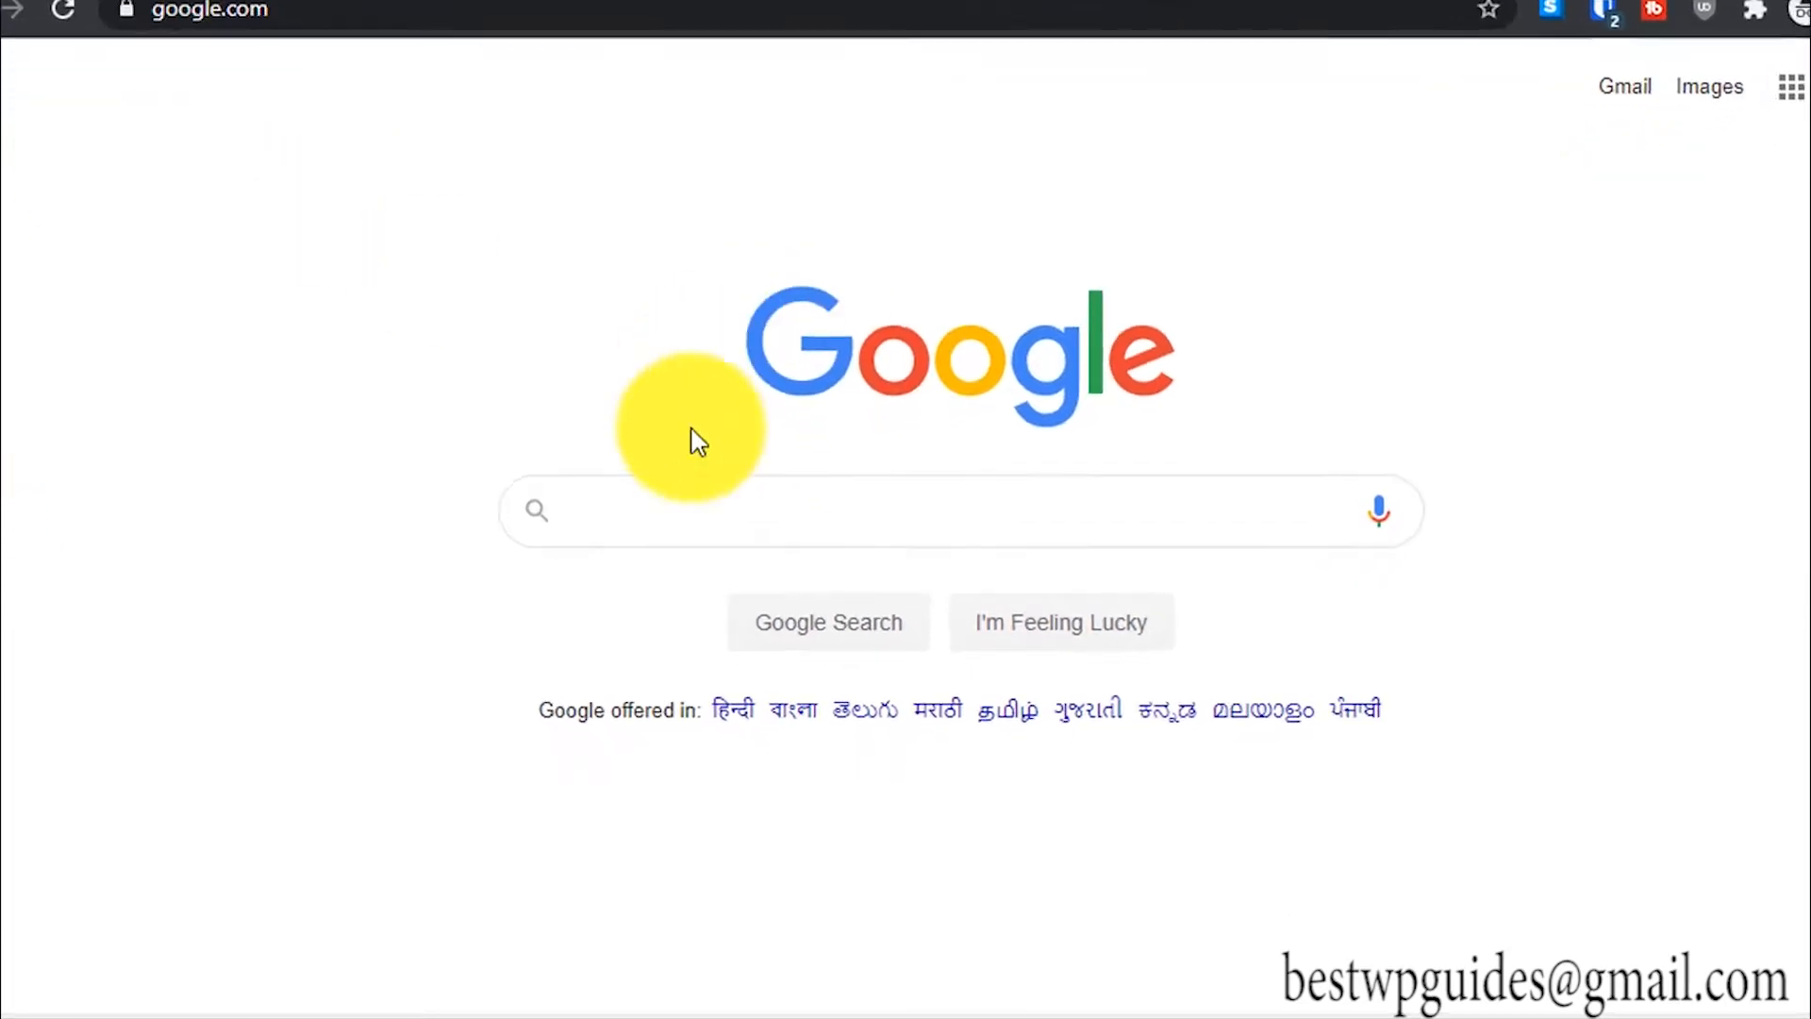
# Step: Search Google for 'bitnami wordpress'
pyautogui.click(714, 521)
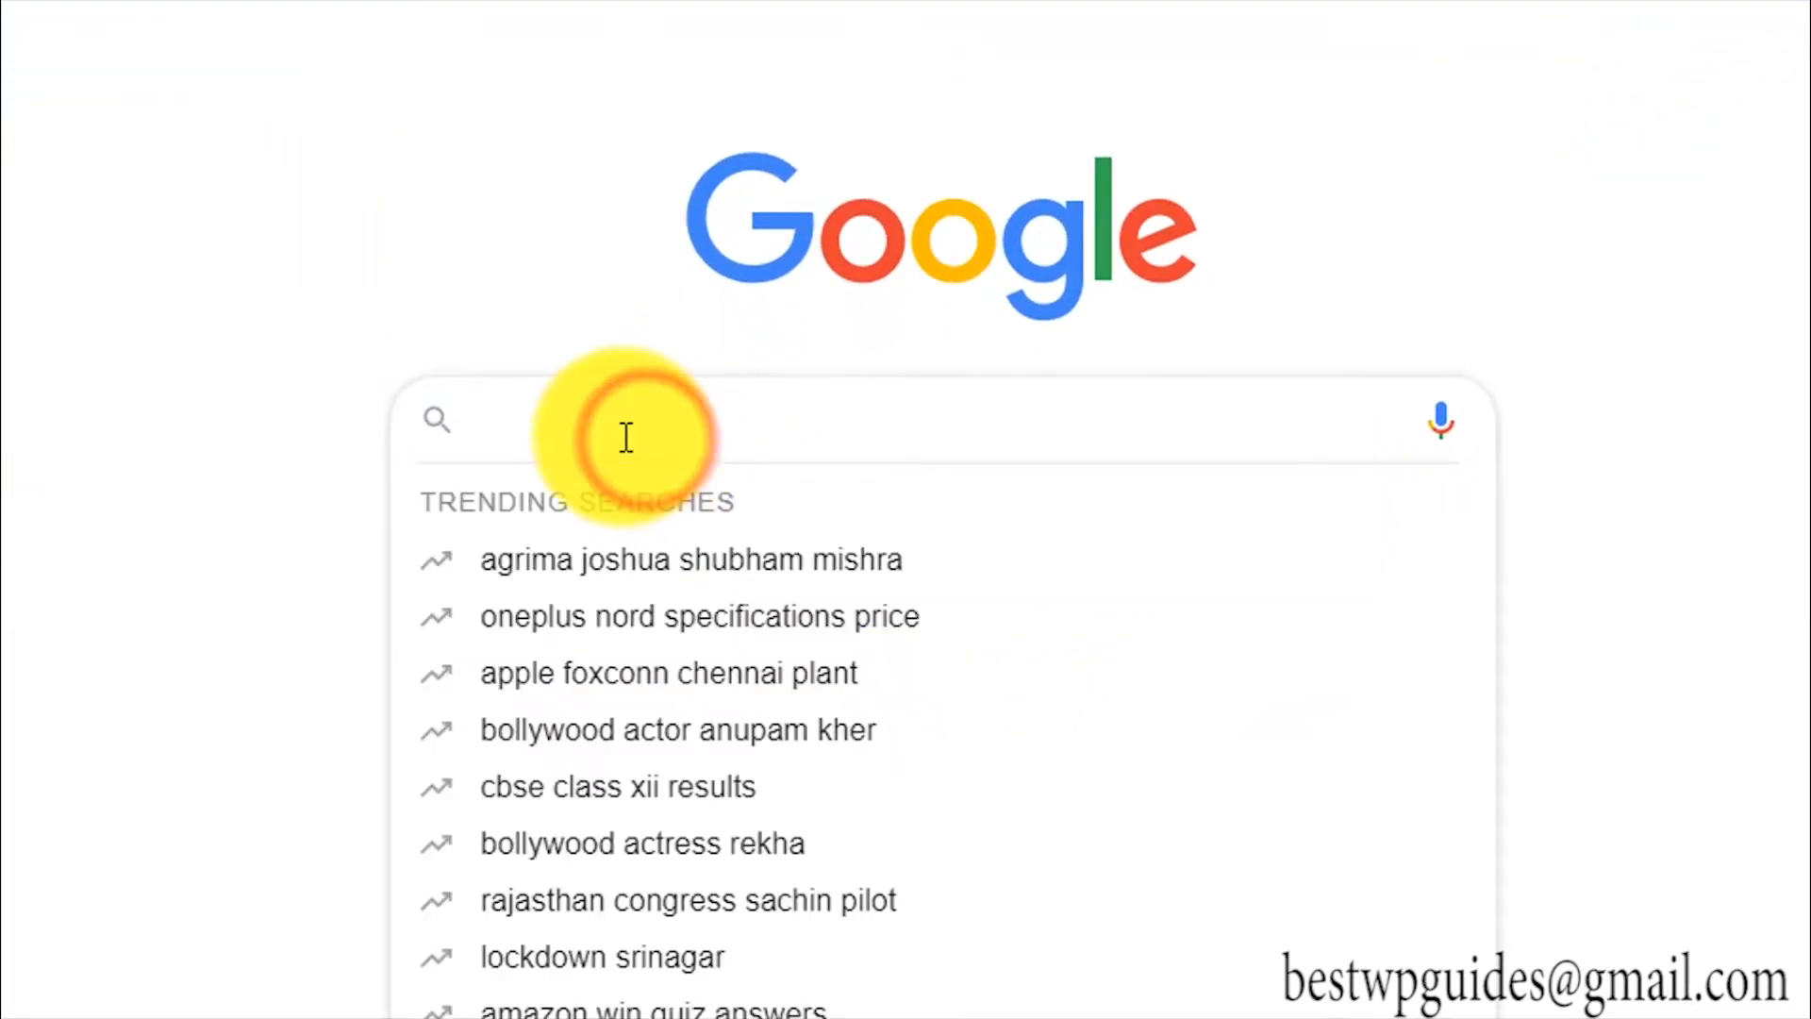
pyautogui.write('bit')
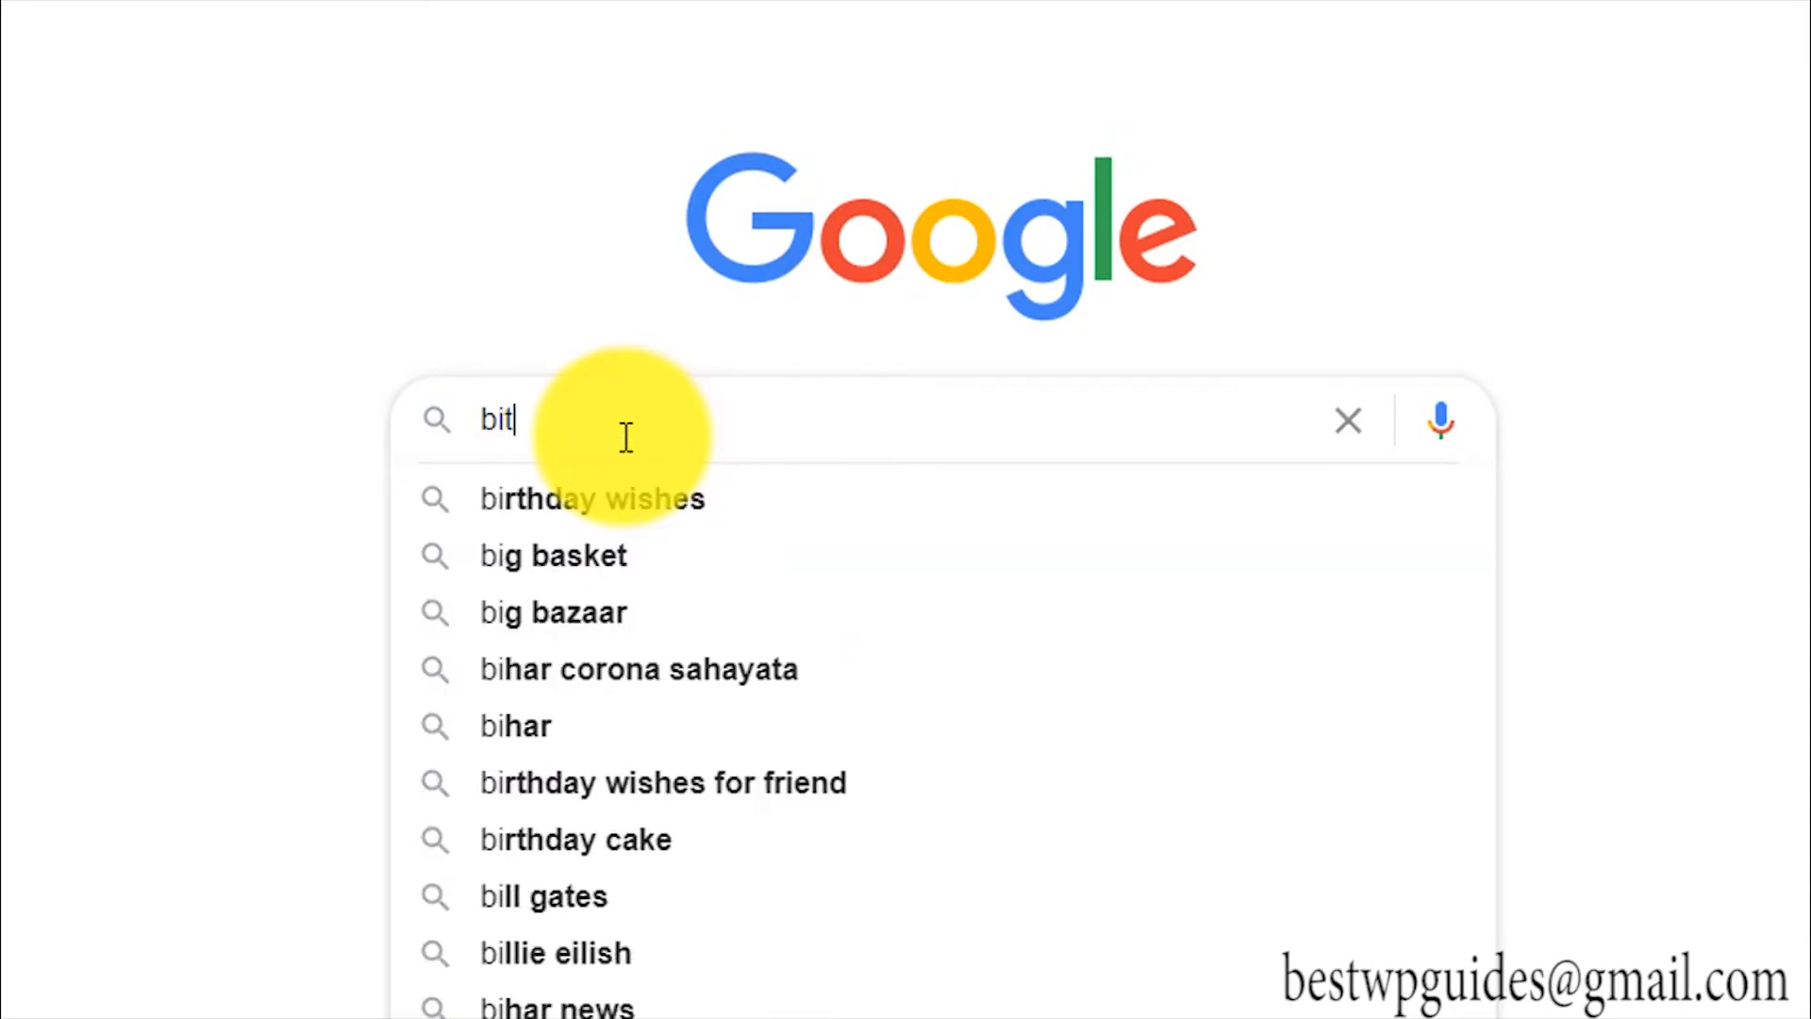
pyautogui.write('nami wordpress')
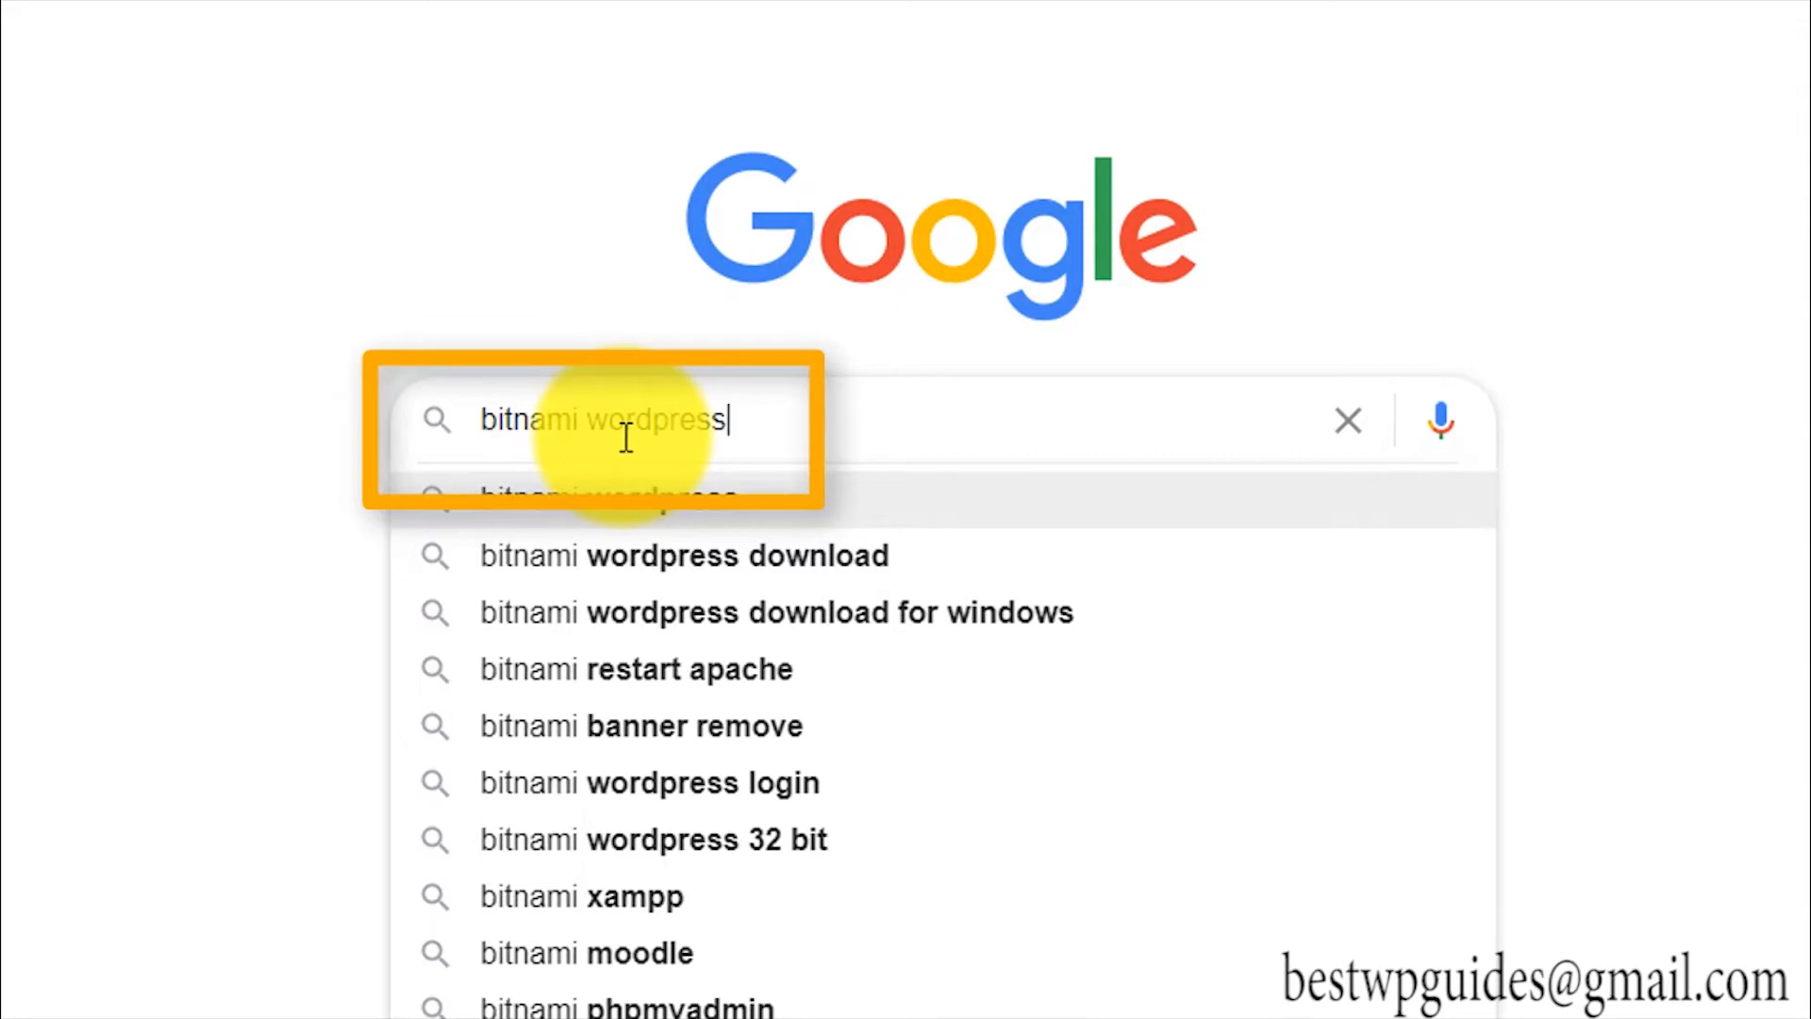
pyautogui.press('Return')
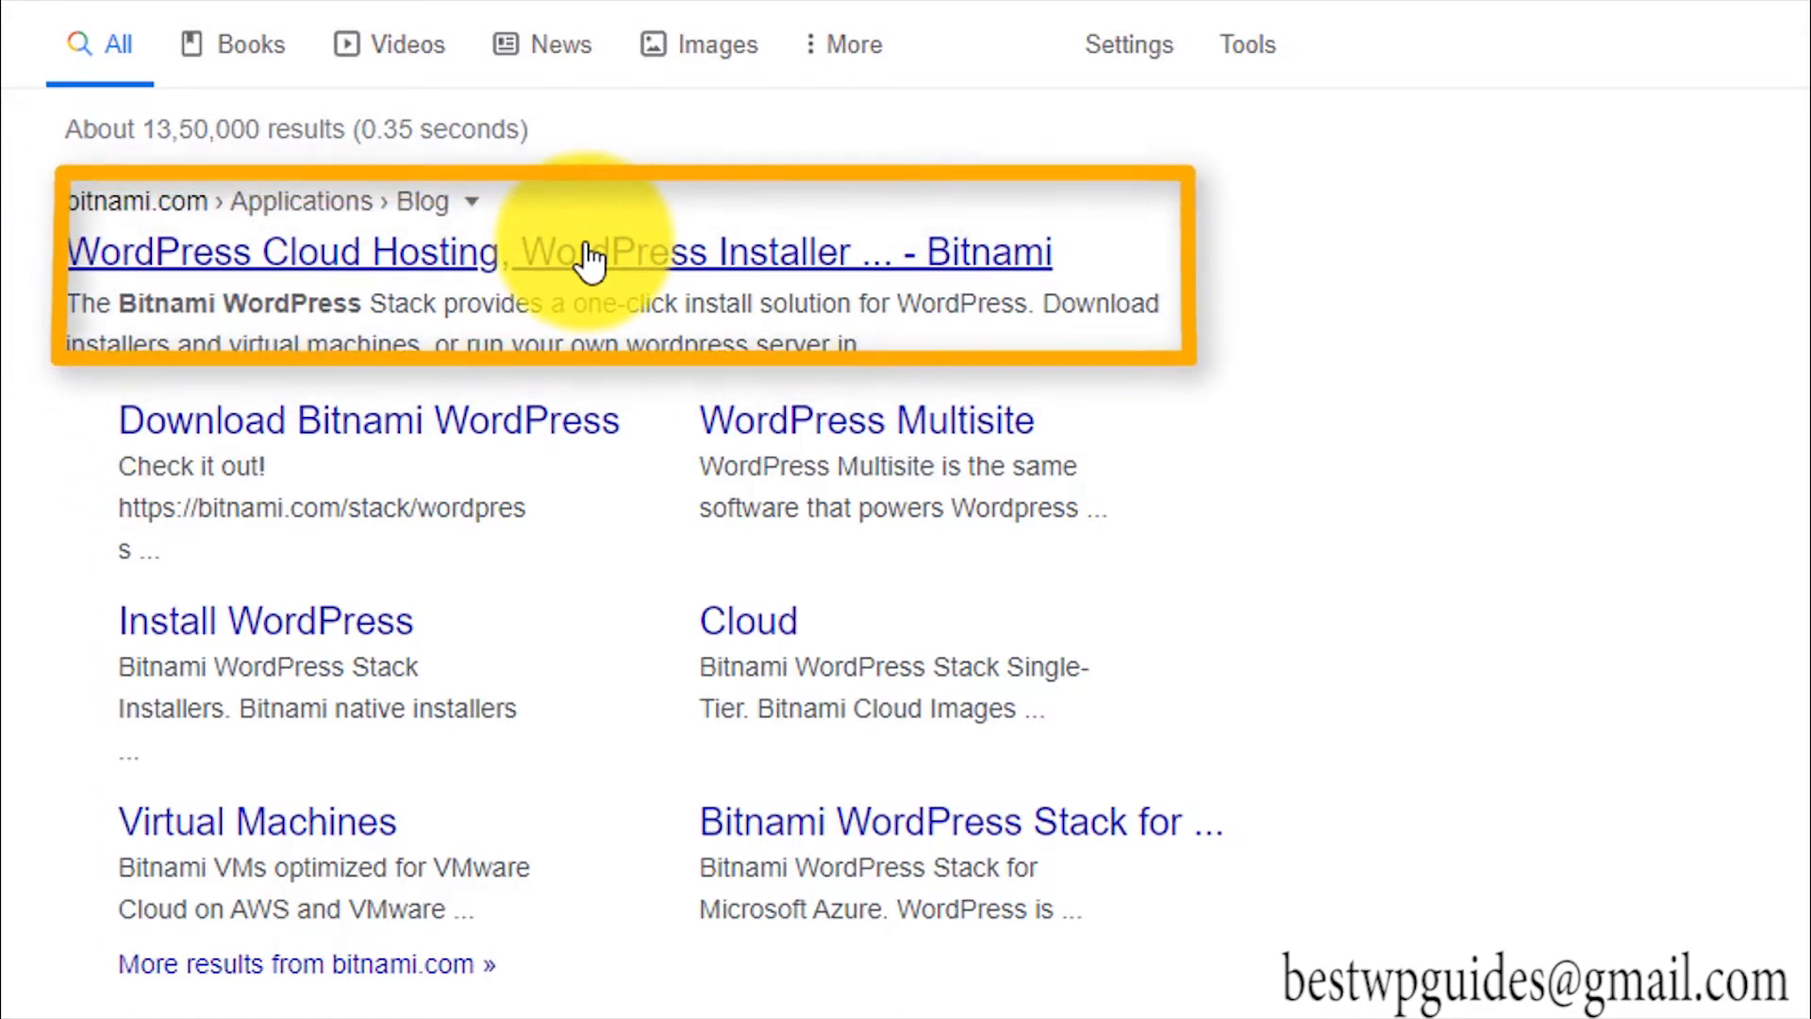
# Step: Open Bitnami's WordPress page and scroll to the Win / Mac / Linux 5.4.2-1 installer downloads
pyautogui.click(586, 247)
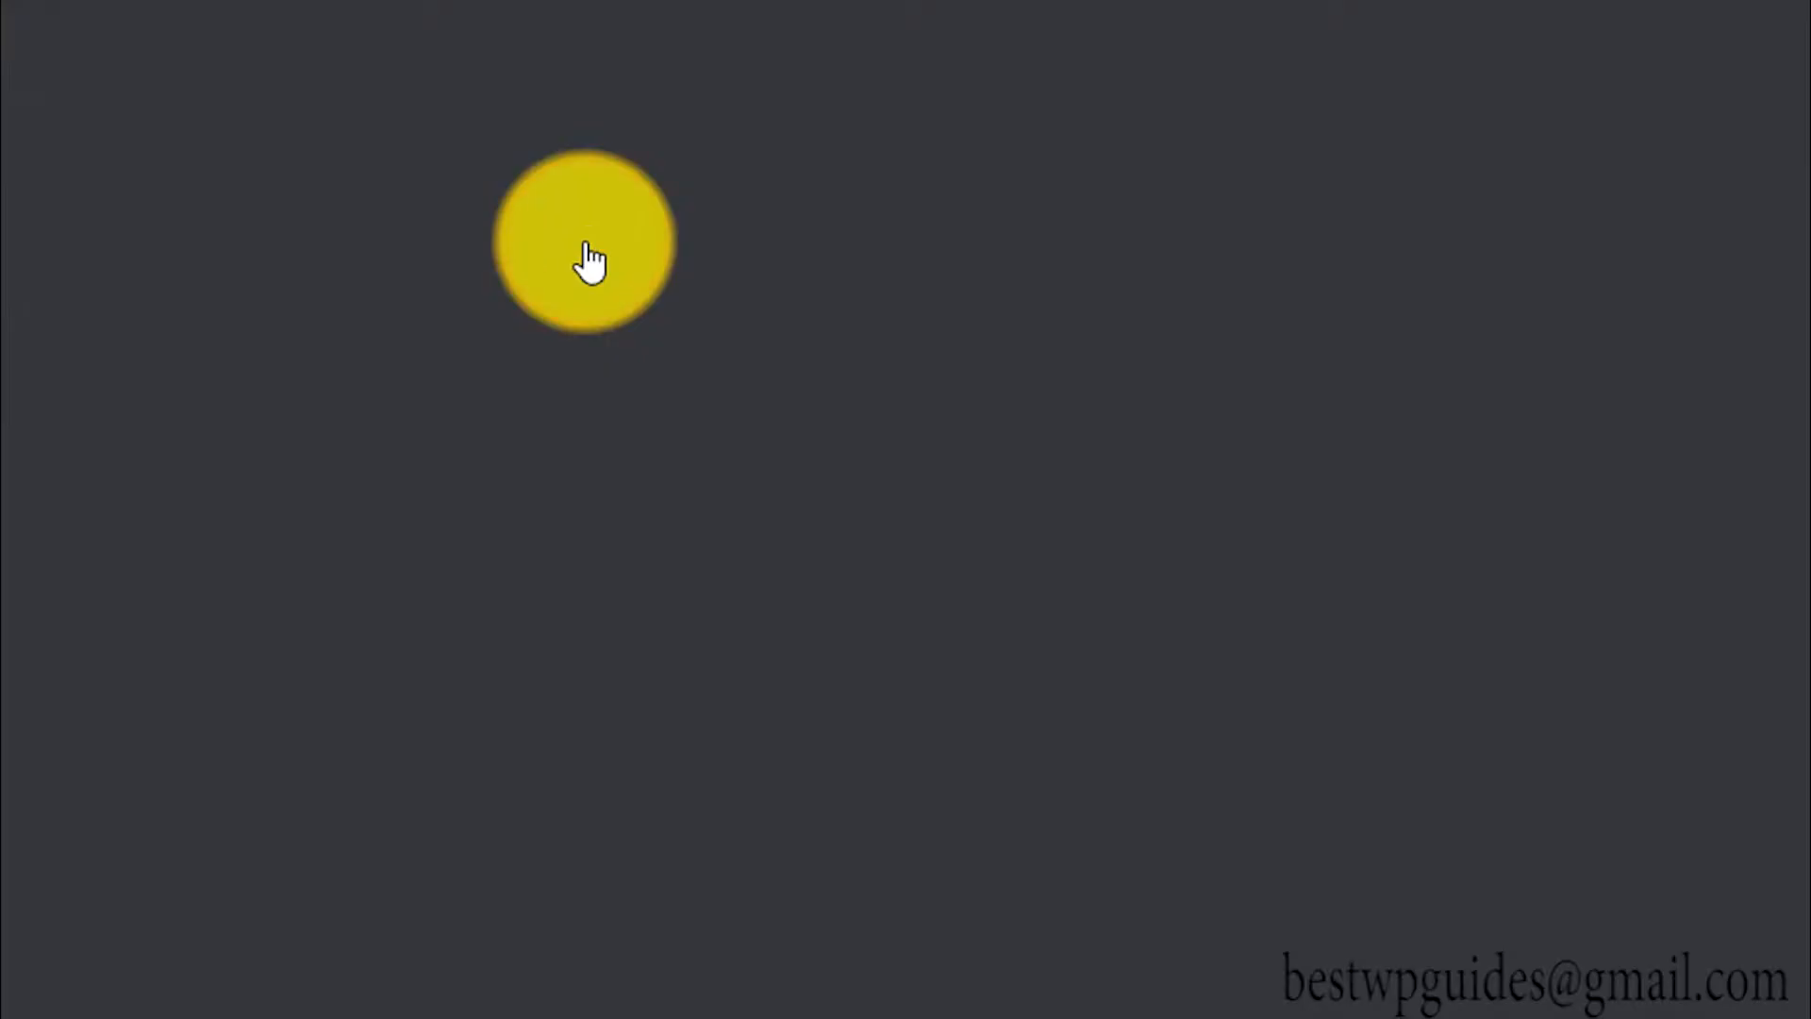
pyautogui.scroll(-2, 577, 247)
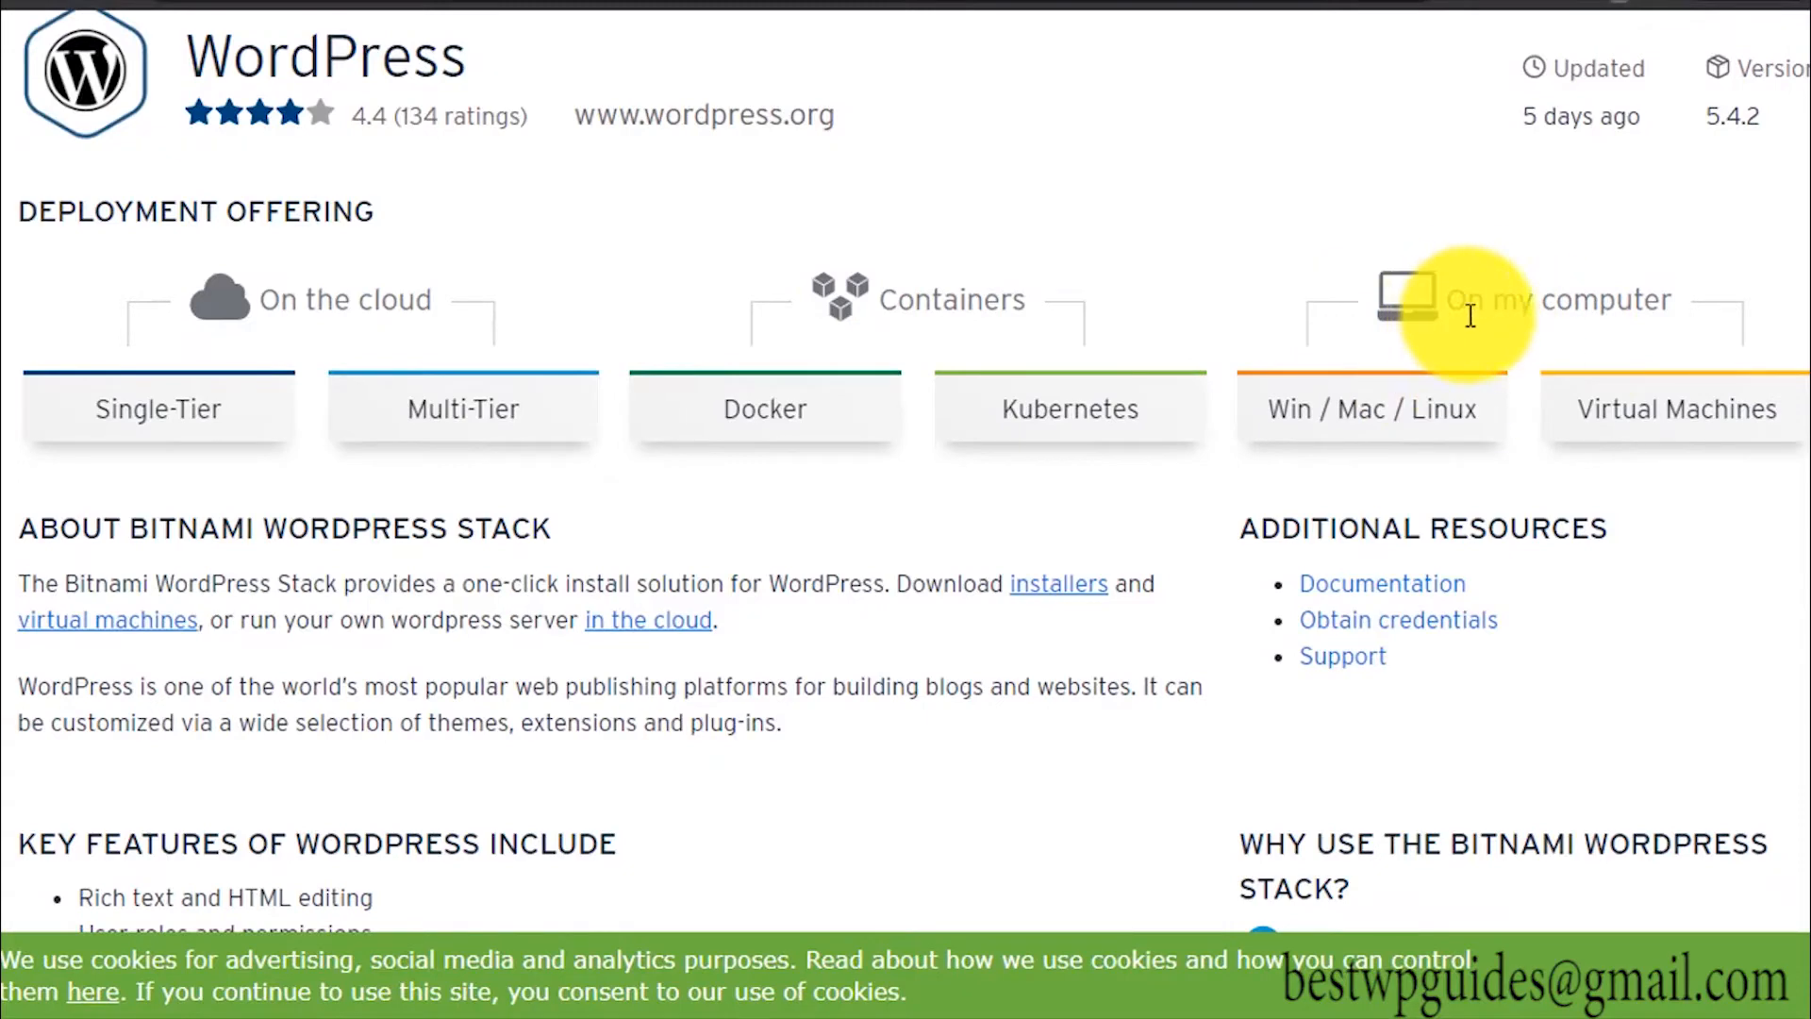
pyautogui.click(1367, 422)
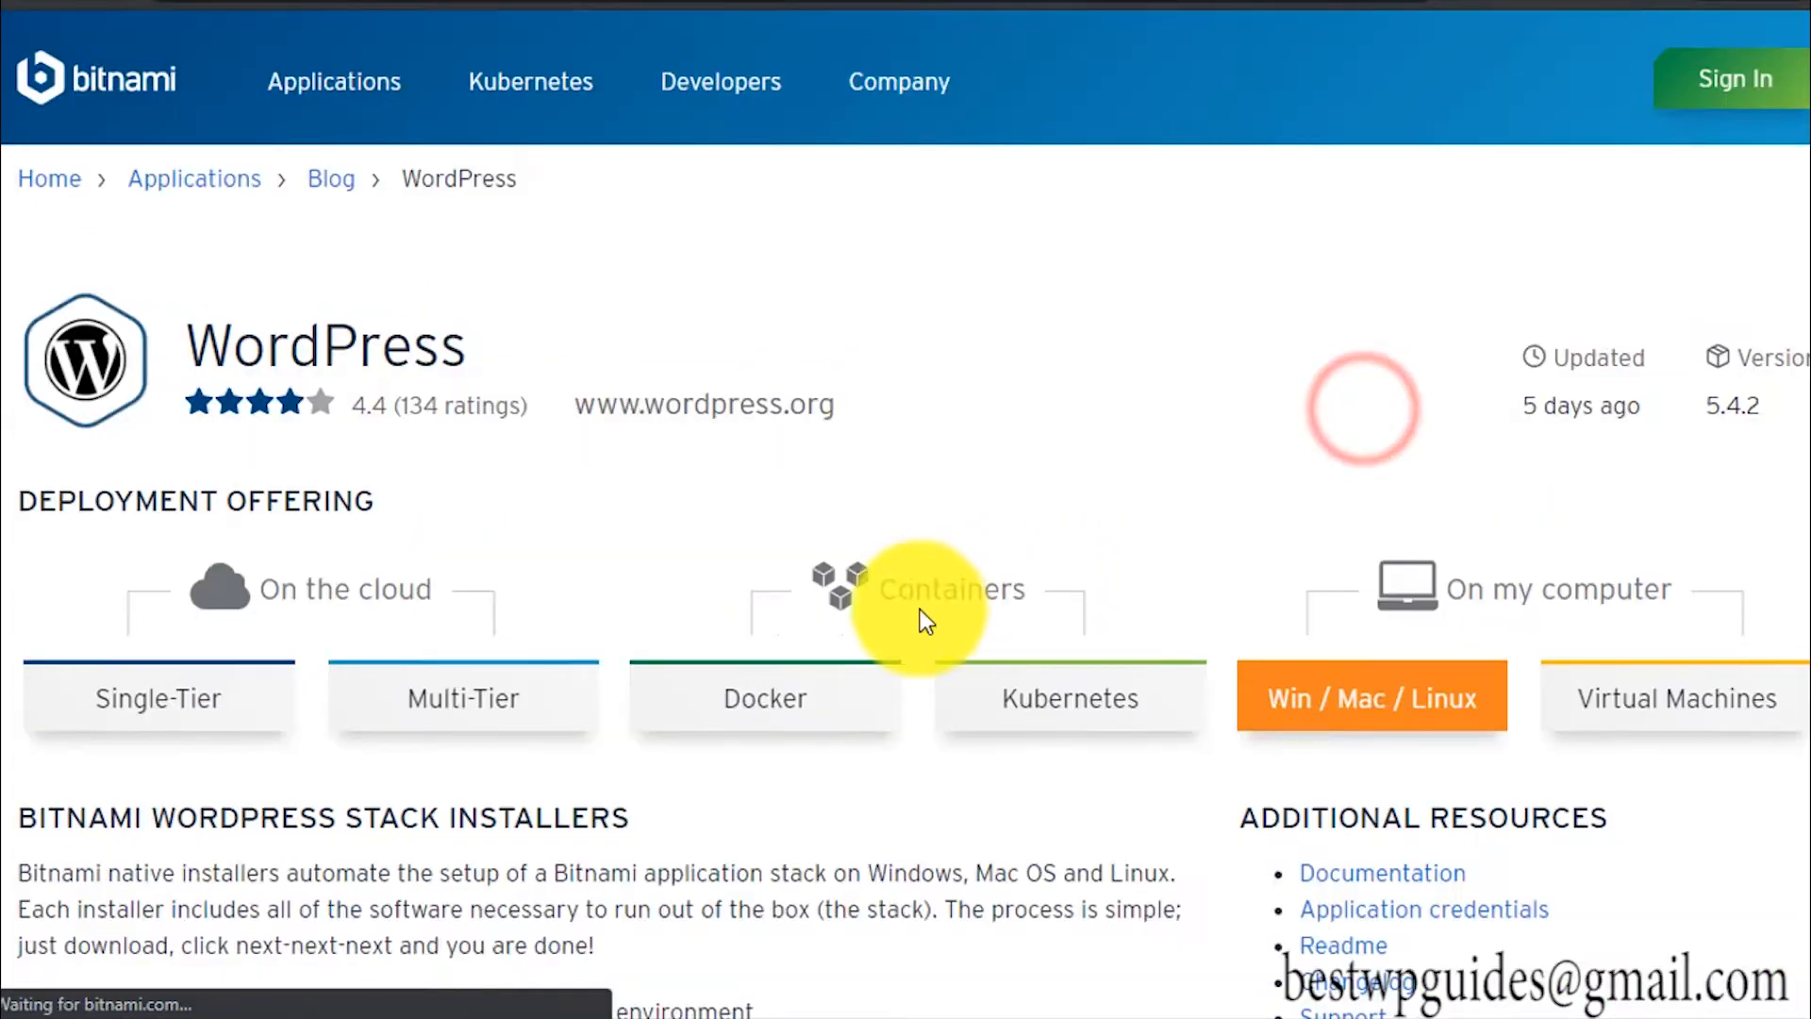
pyautogui.scroll(-5, 672, 561)
pyautogui.scroll(-5, 670, 559)
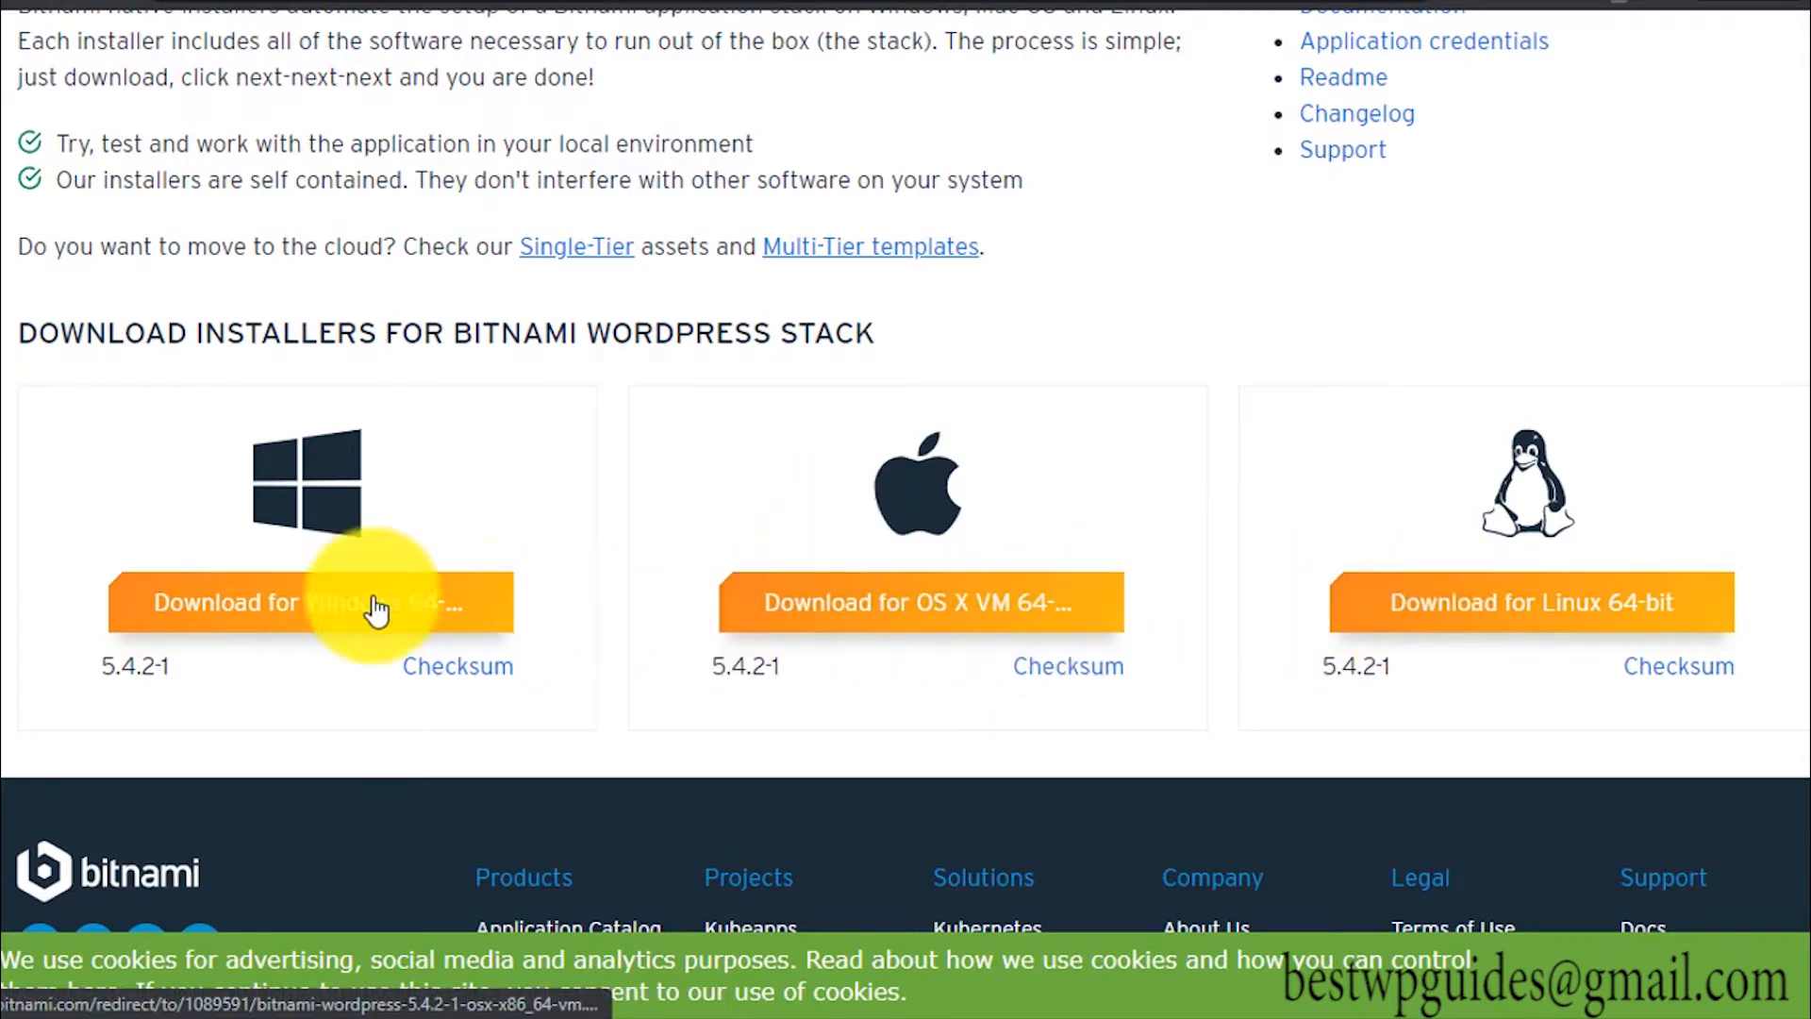
# Step: Download the Windows 64-bit WordPress installer without signing in, then launch the downloaded .exe
pyautogui.click(311, 606)
pyautogui.scroll(-3, 630, 423)
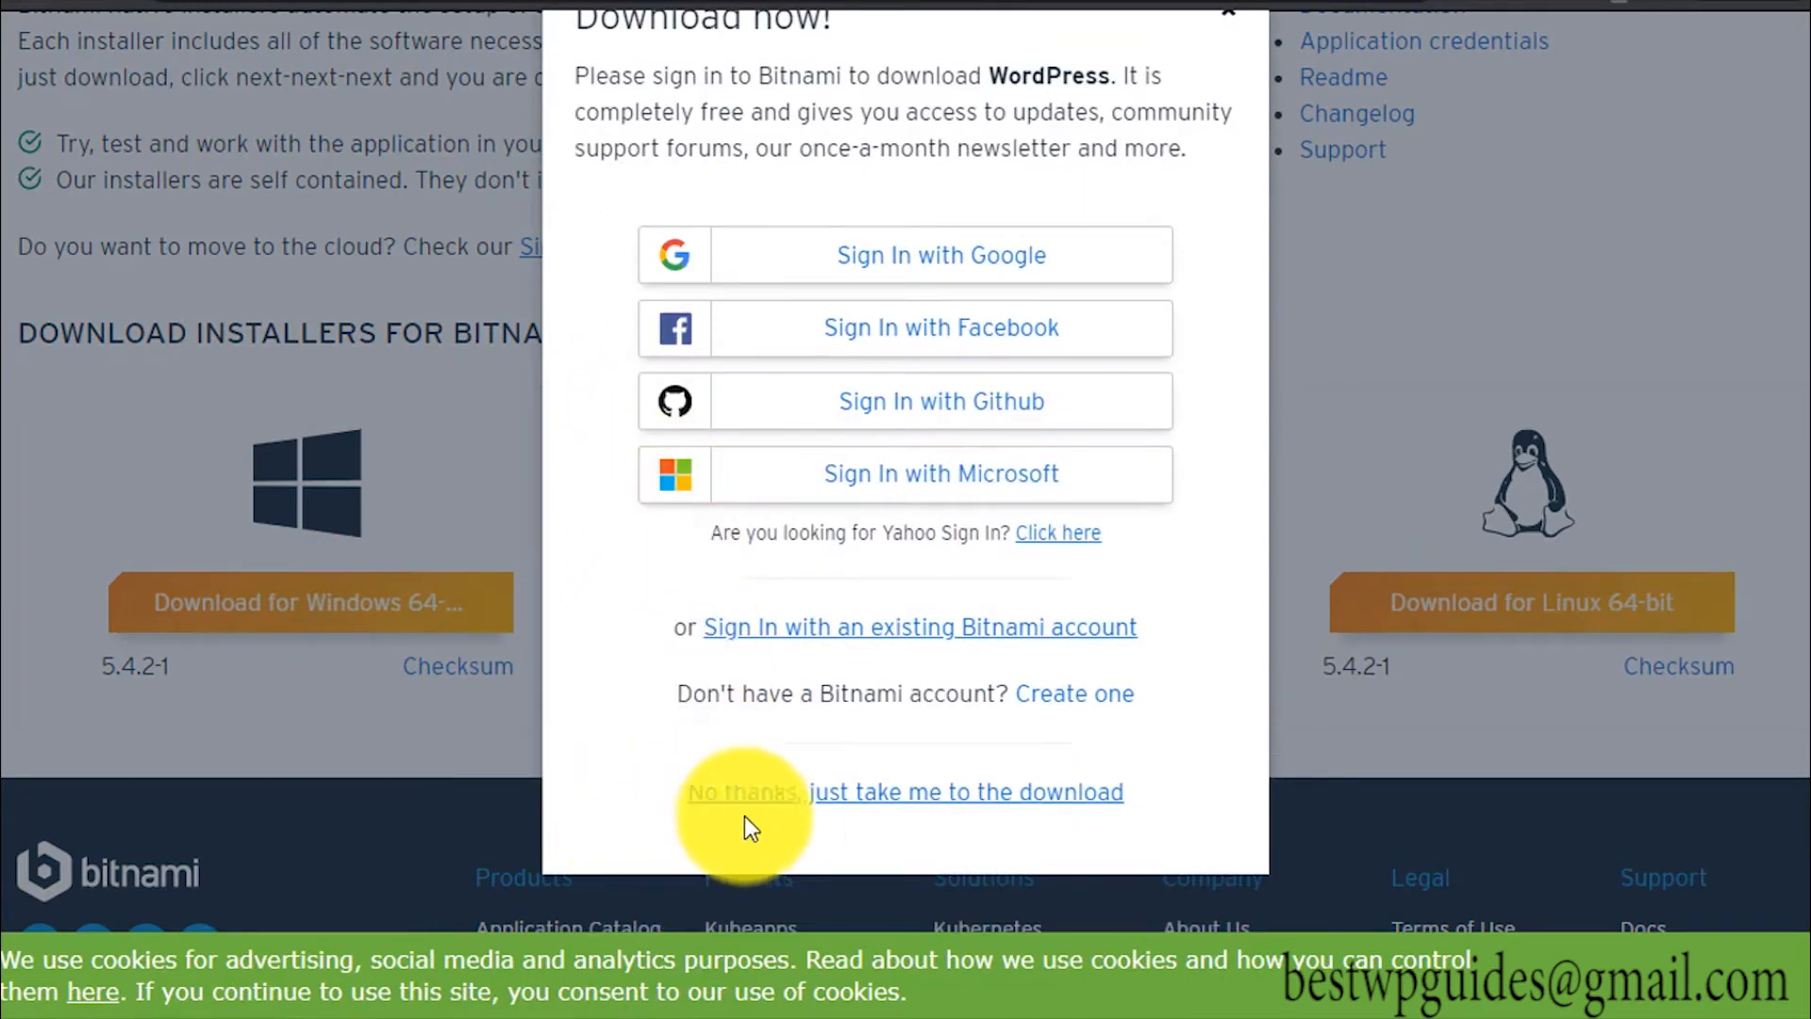
pyautogui.click(816, 807)
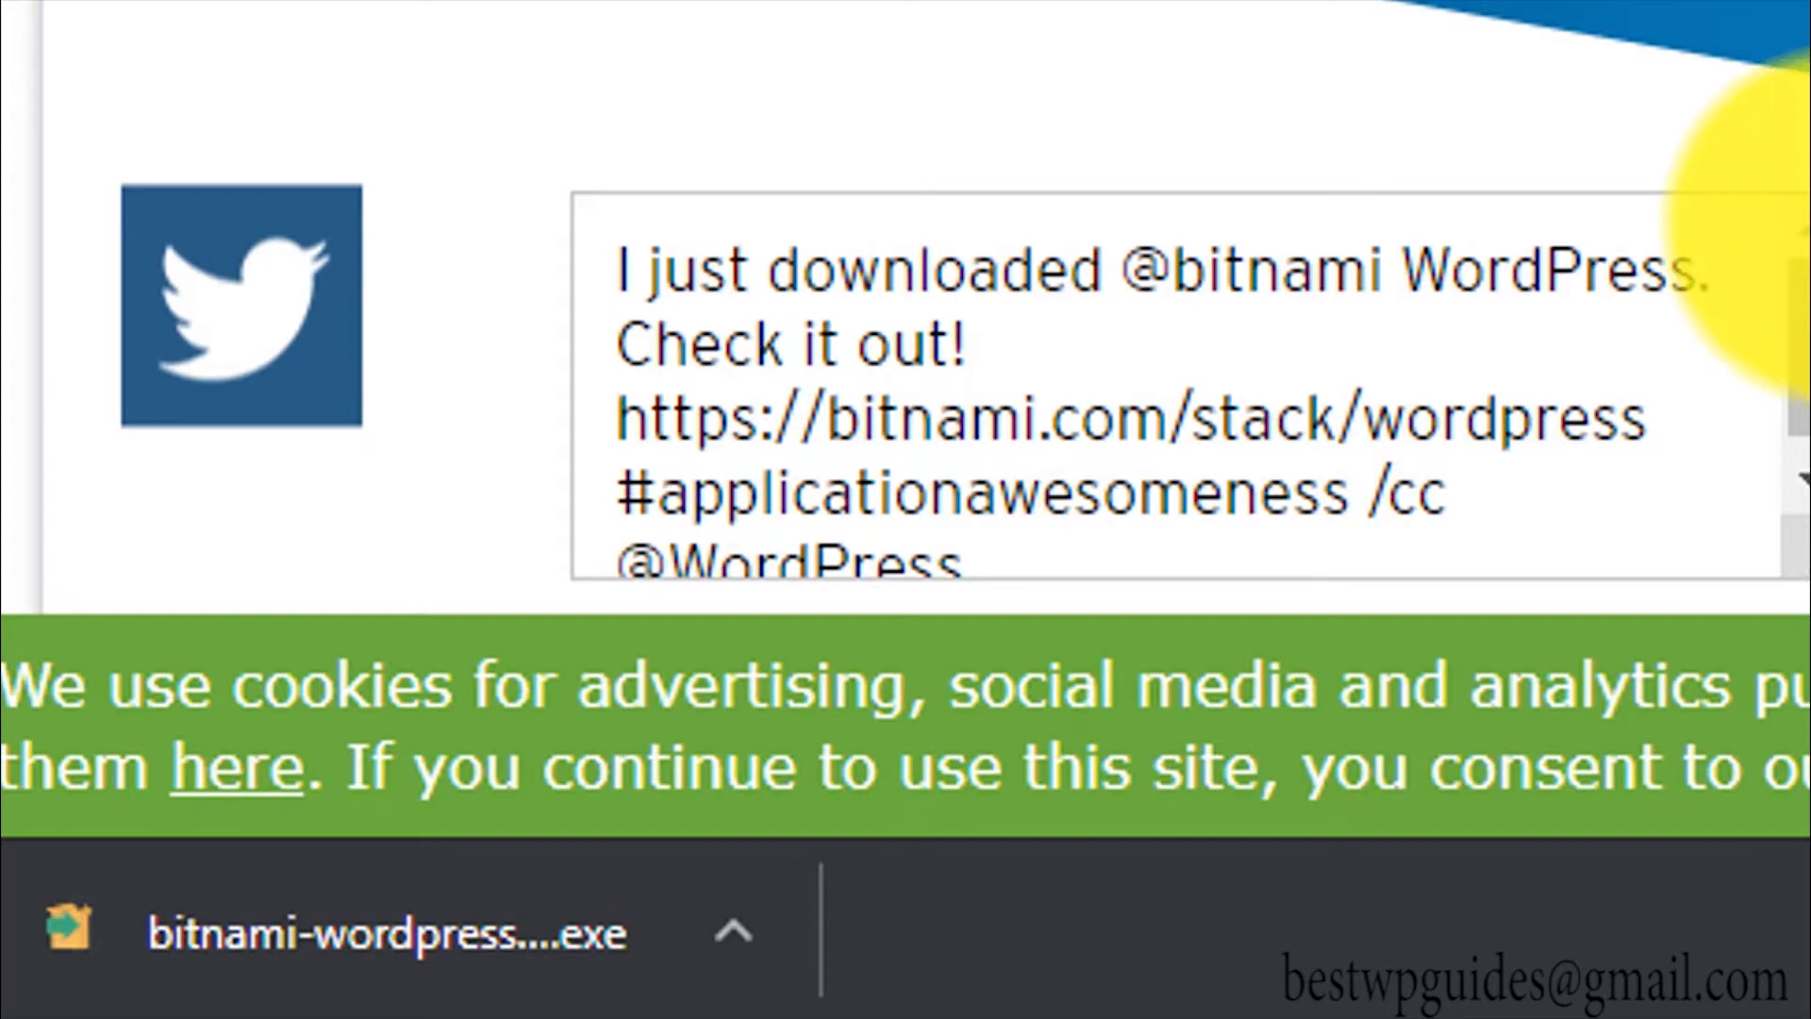
pyautogui.click(245, 962)
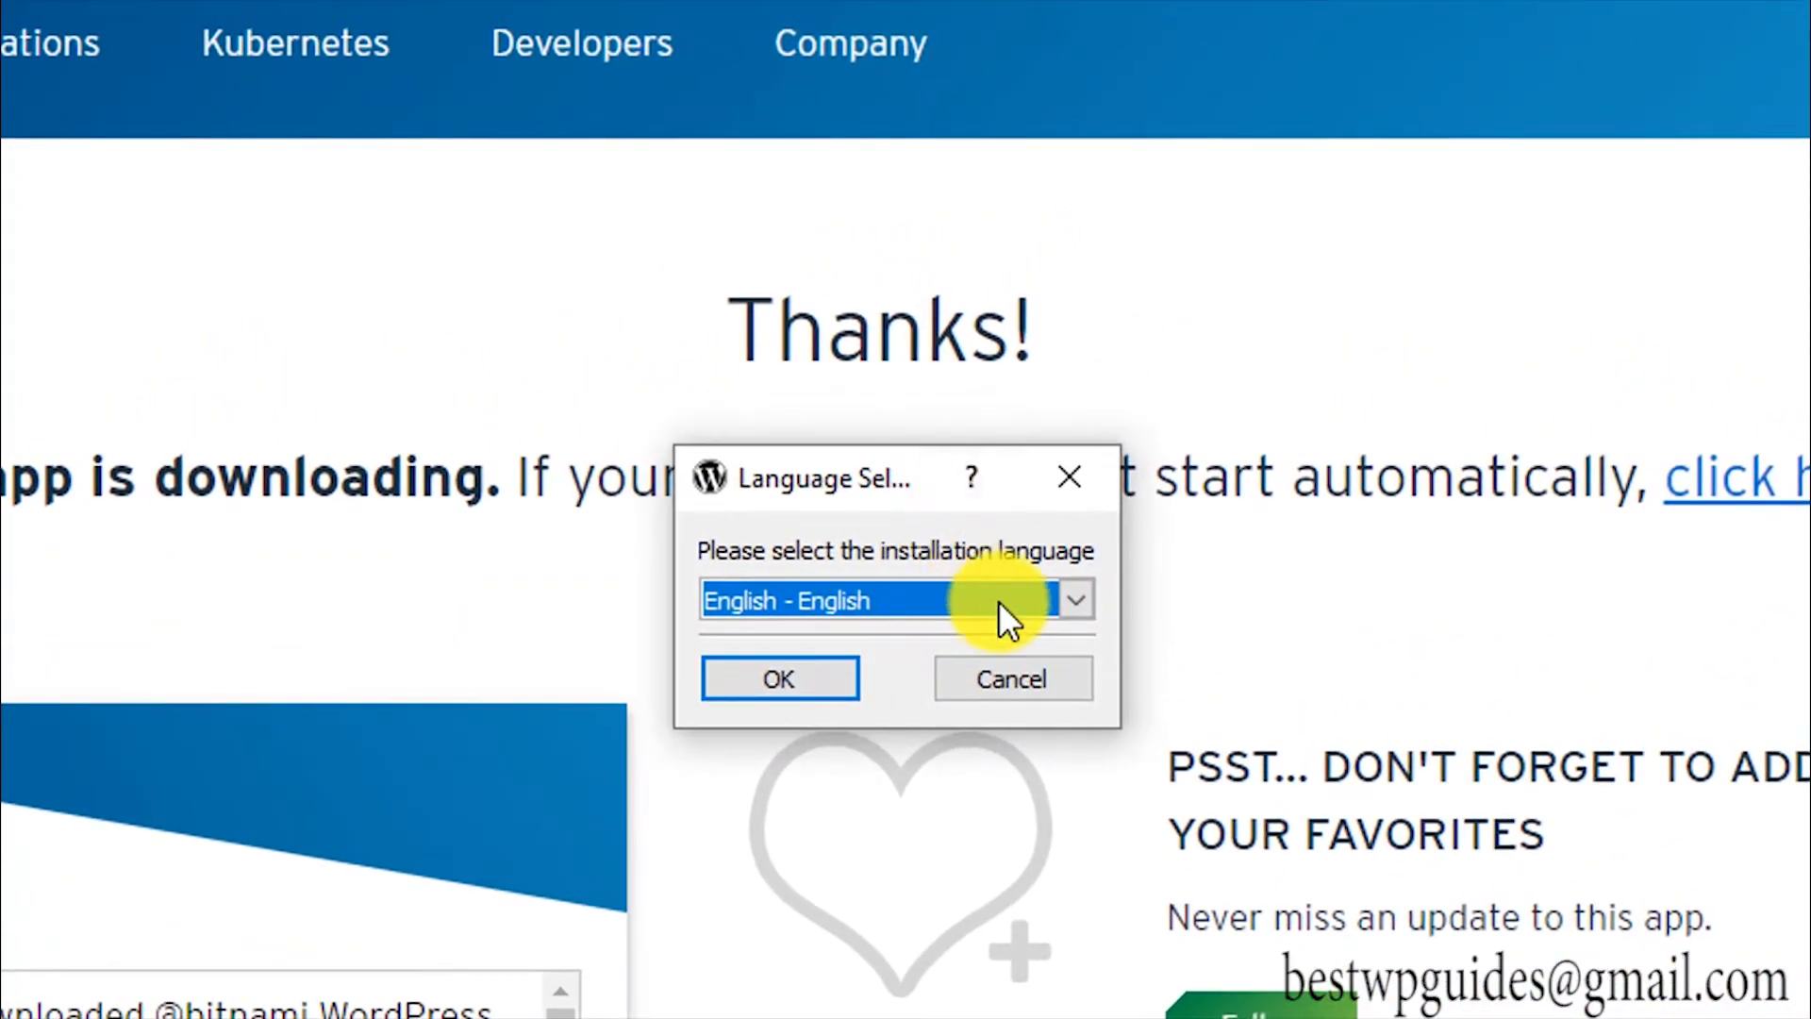
# Step: Choose English - English as the installation language
pyautogui.click(1002, 604)
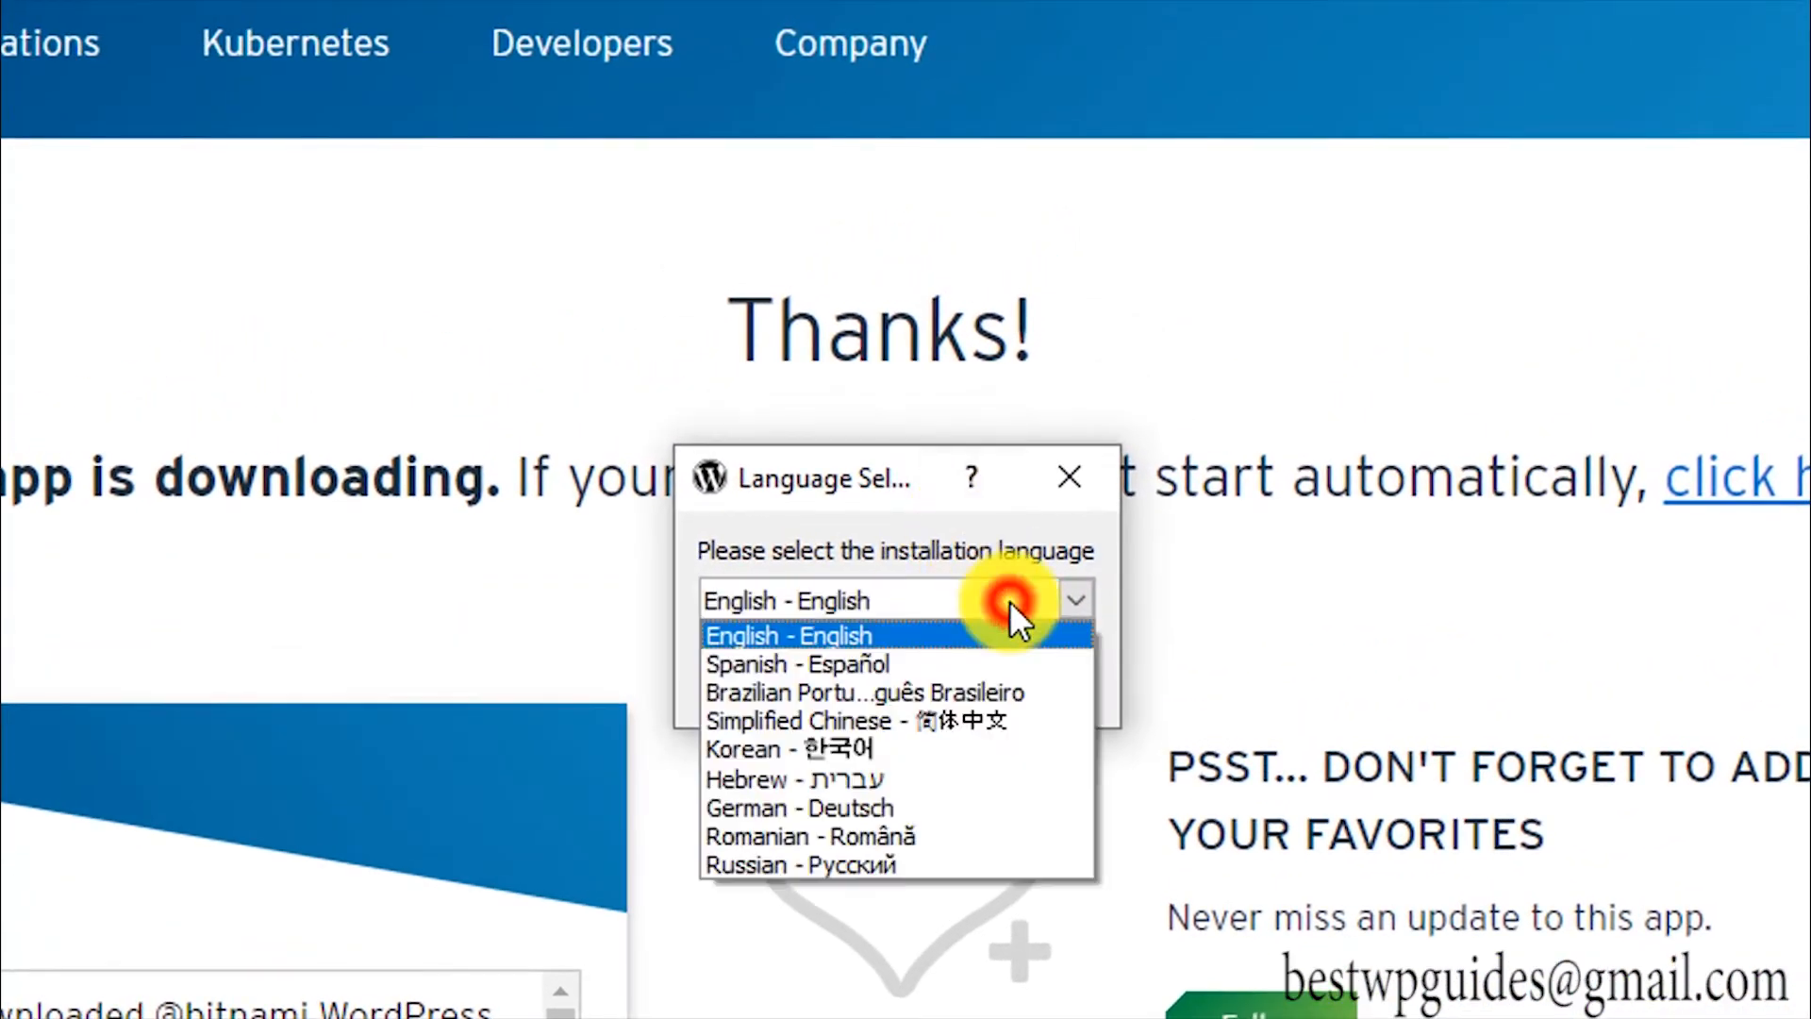
pyautogui.click(892, 635)
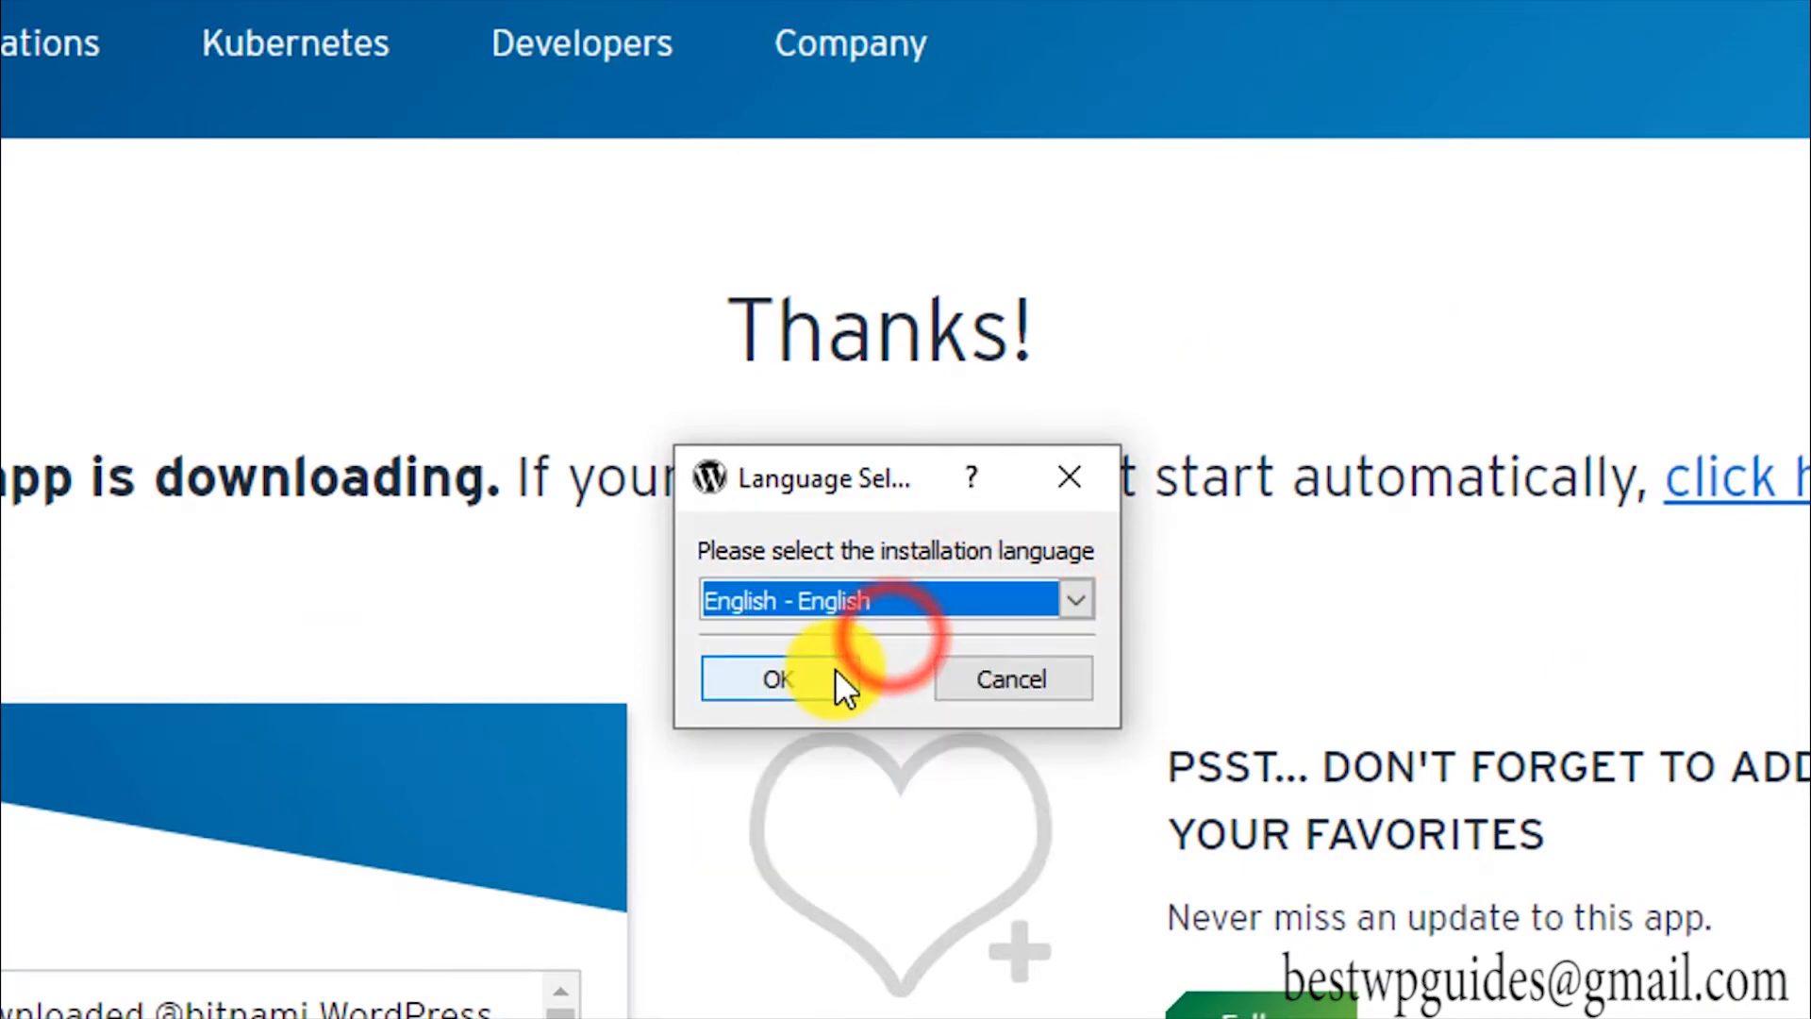
pyautogui.click(813, 672)
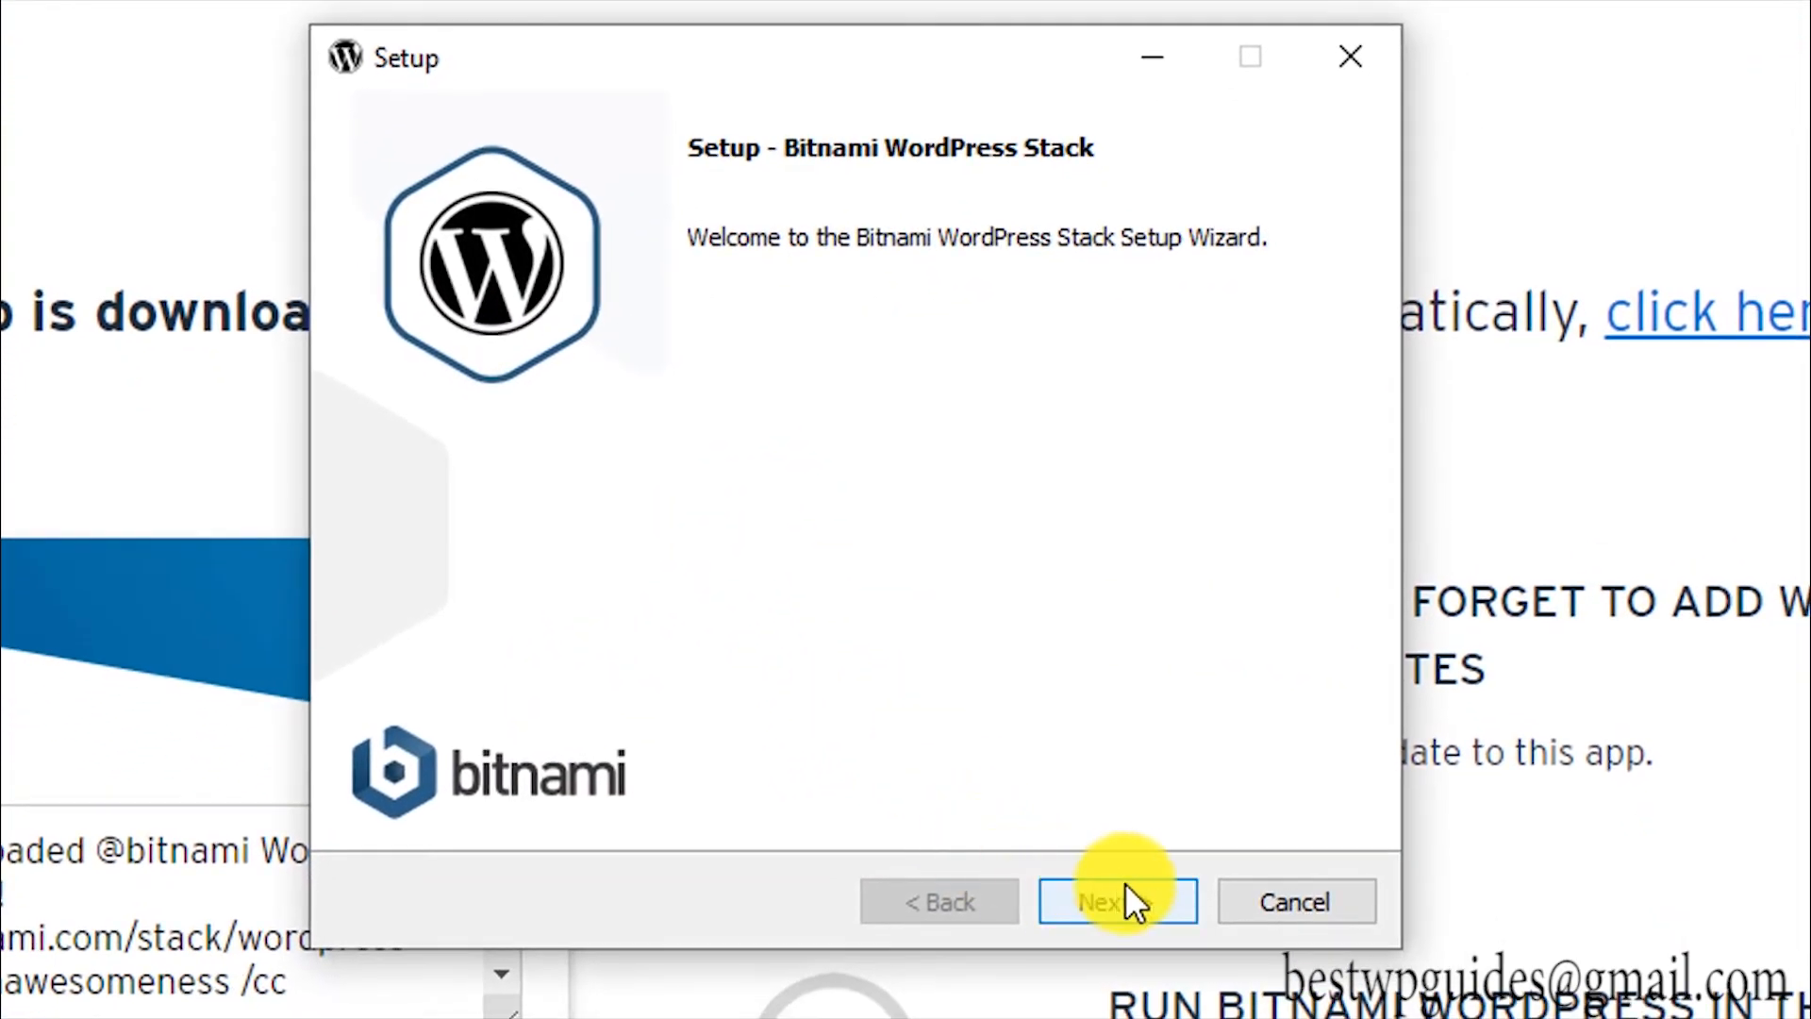
# Step: Keep WordPress and PhpMyAdmin components and the C:\Bitnami\wordpress-5.4.2-1 installation folder
pyautogui.click(1127, 889)
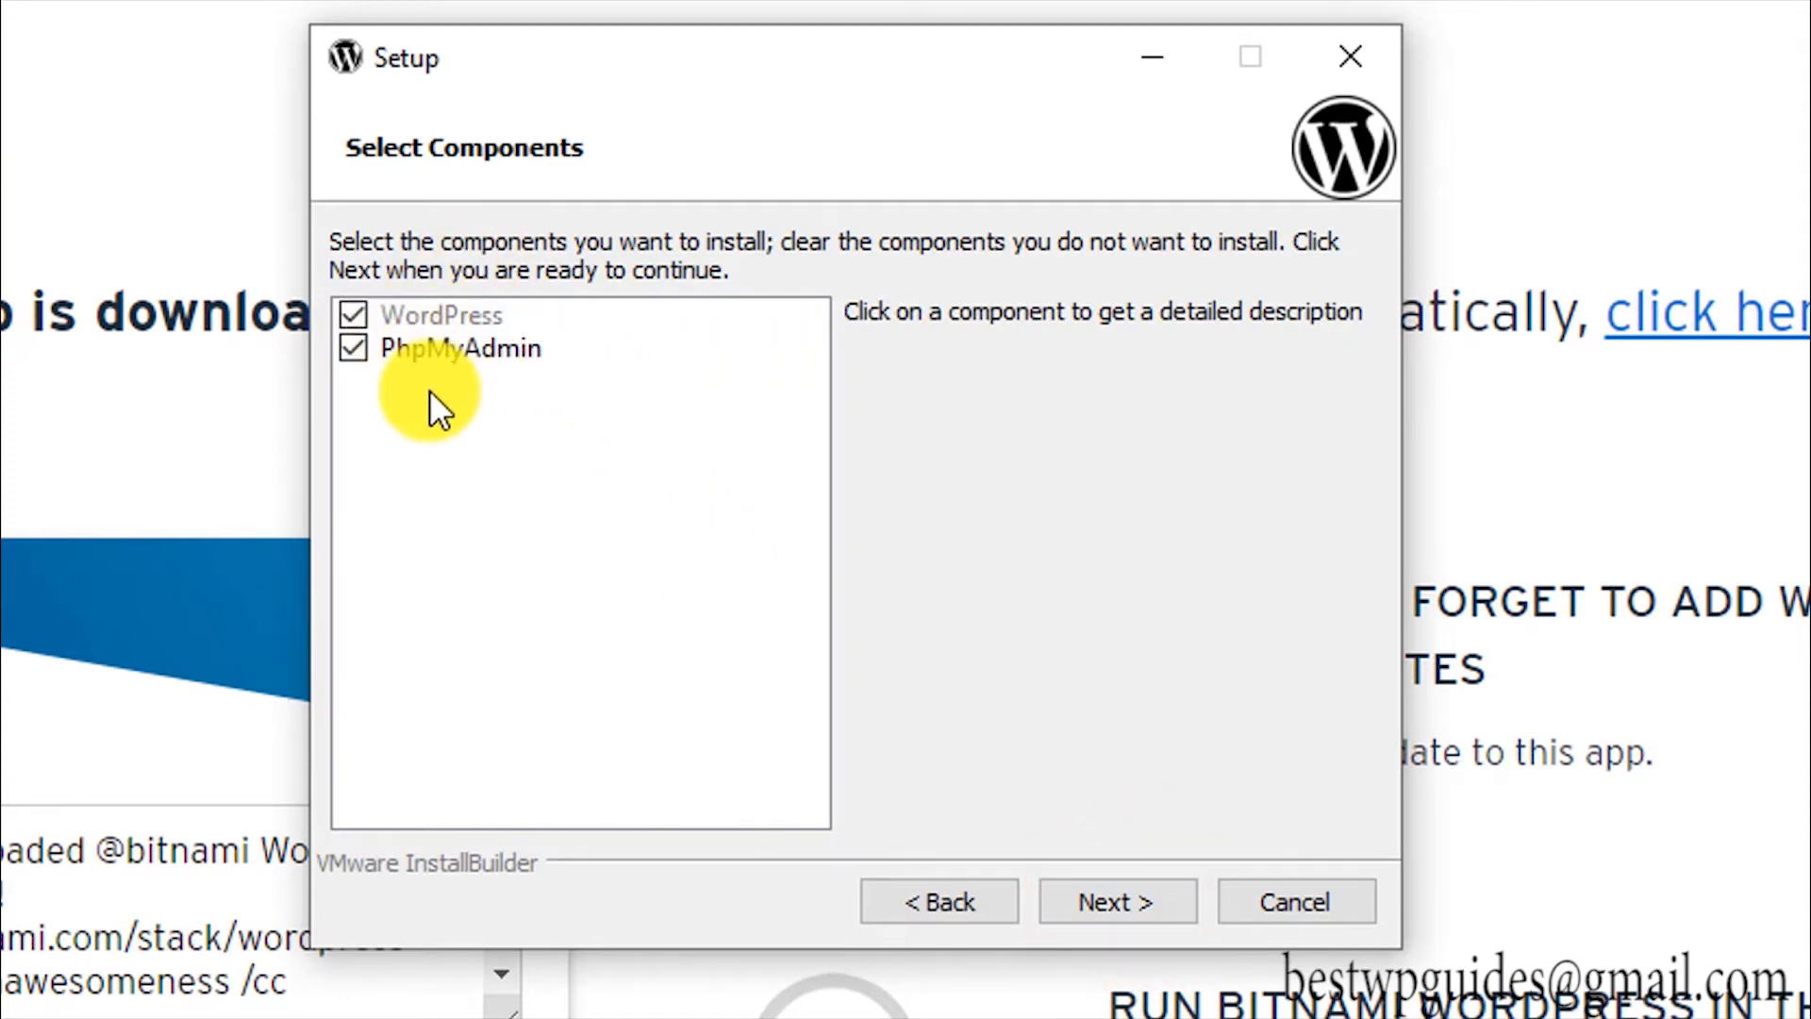
pyautogui.click(1107, 904)
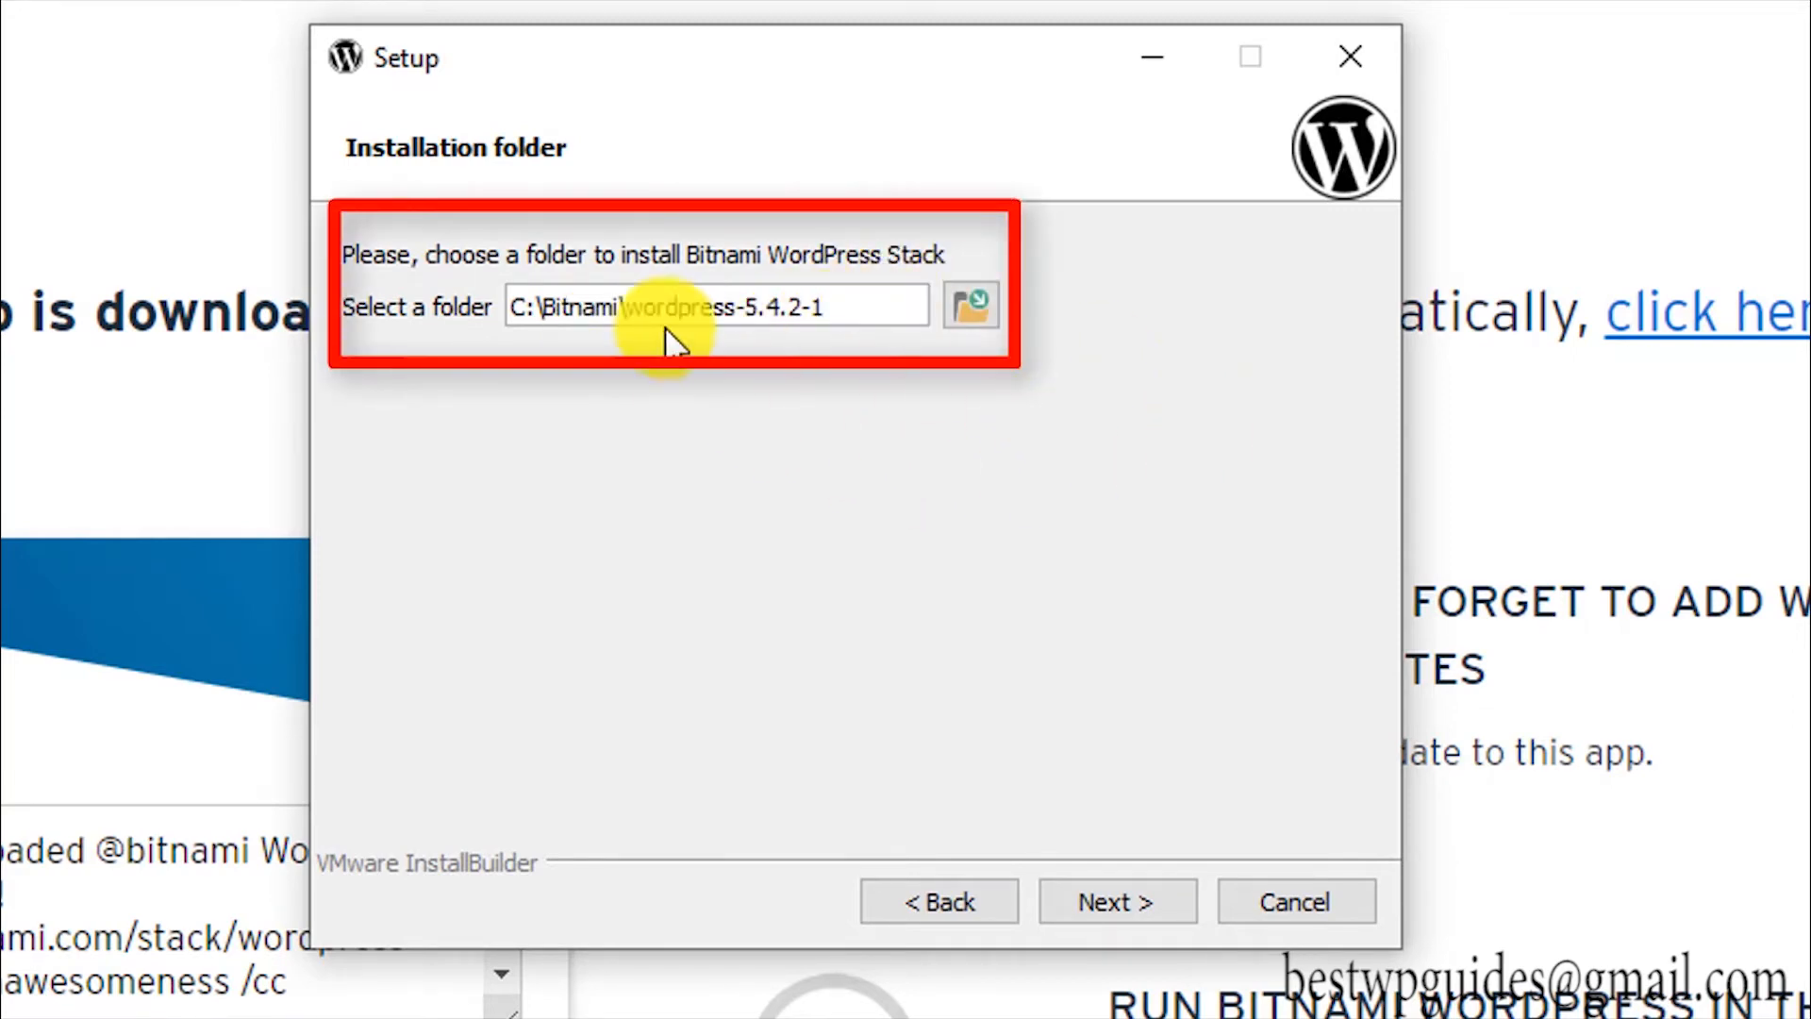
pyautogui.click(1105, 904)
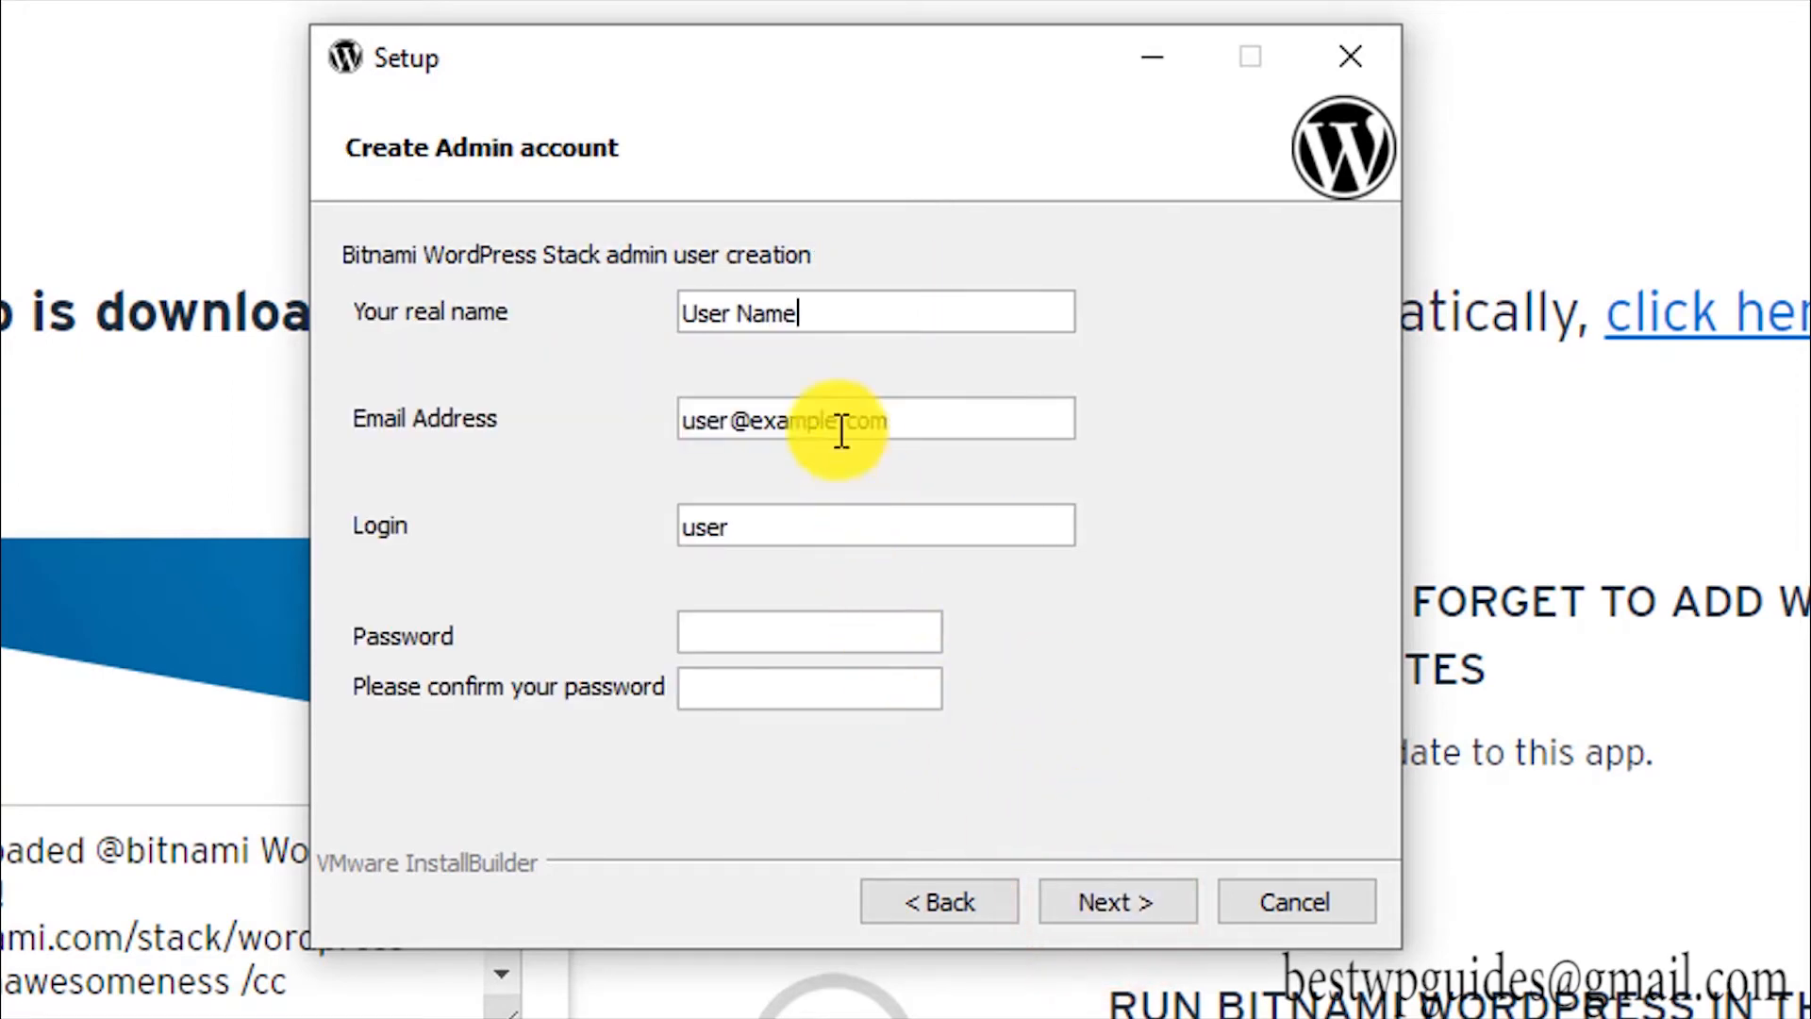
# Step: Replace the admin real name and fill in the admin e-mail address
pyautogui.moveTo(817, 315); pyautogui.dragTo(607, 311)
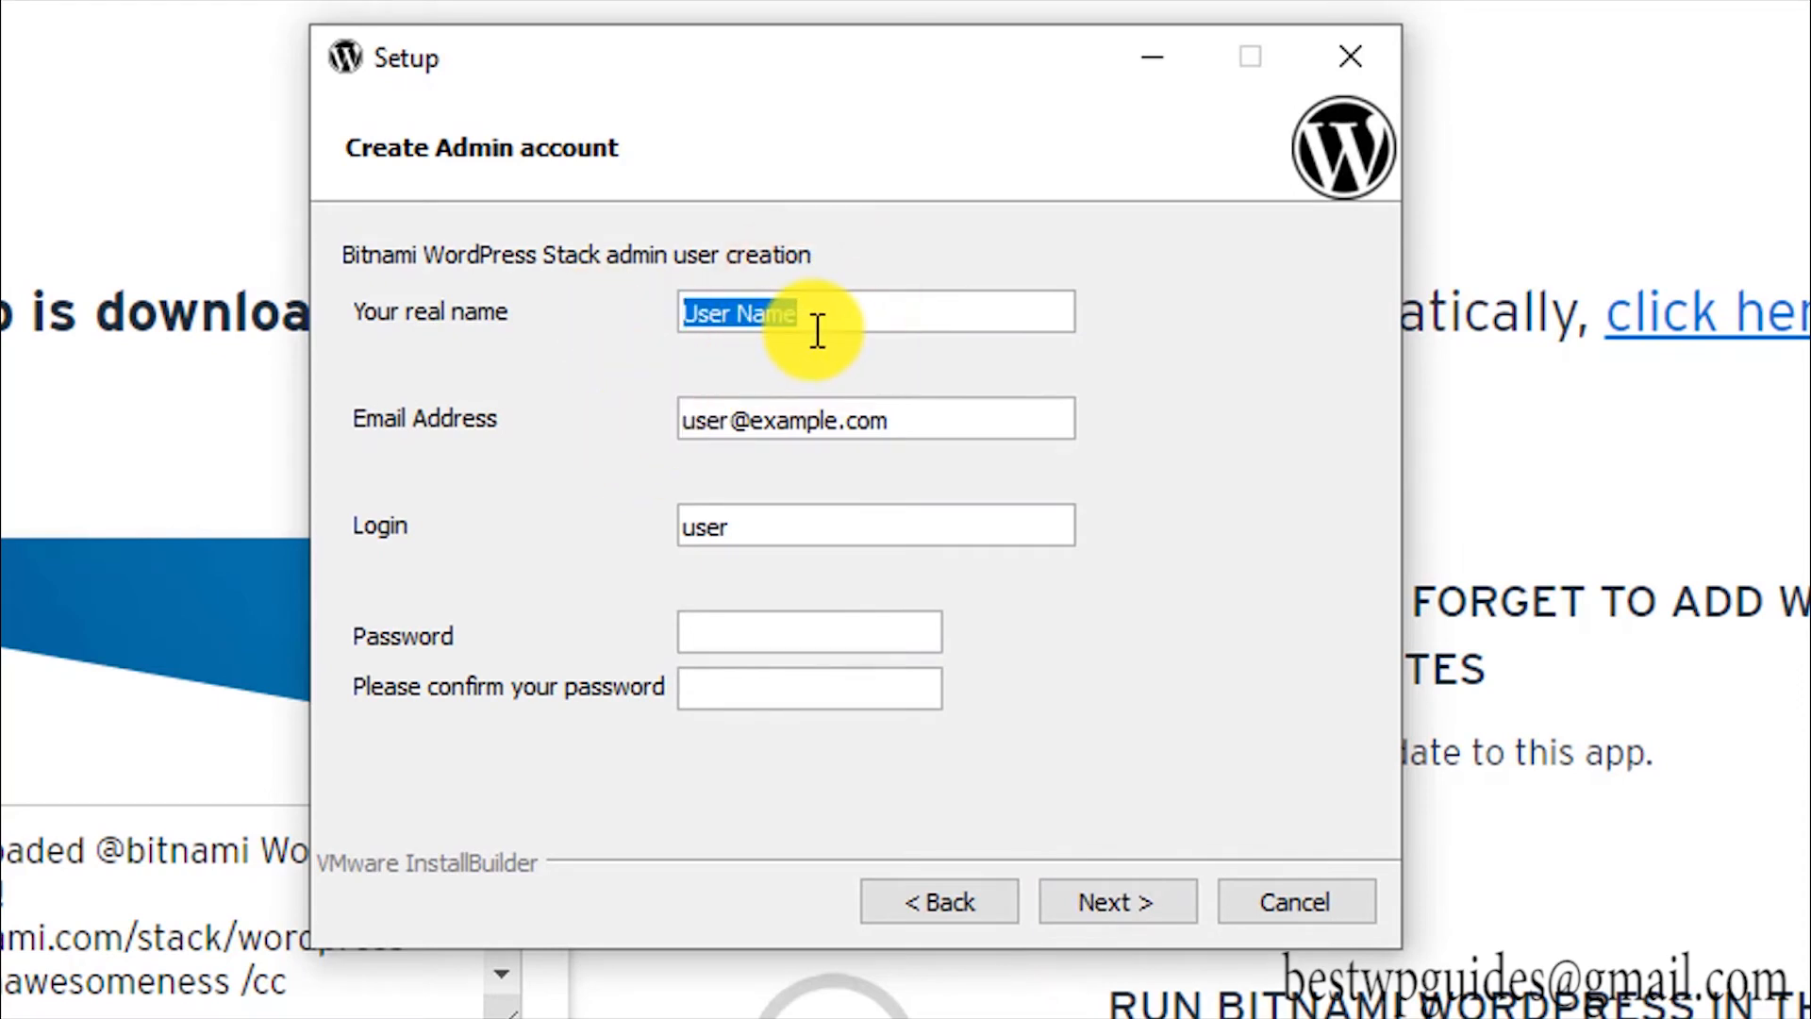
pyautogui.write('bestw')
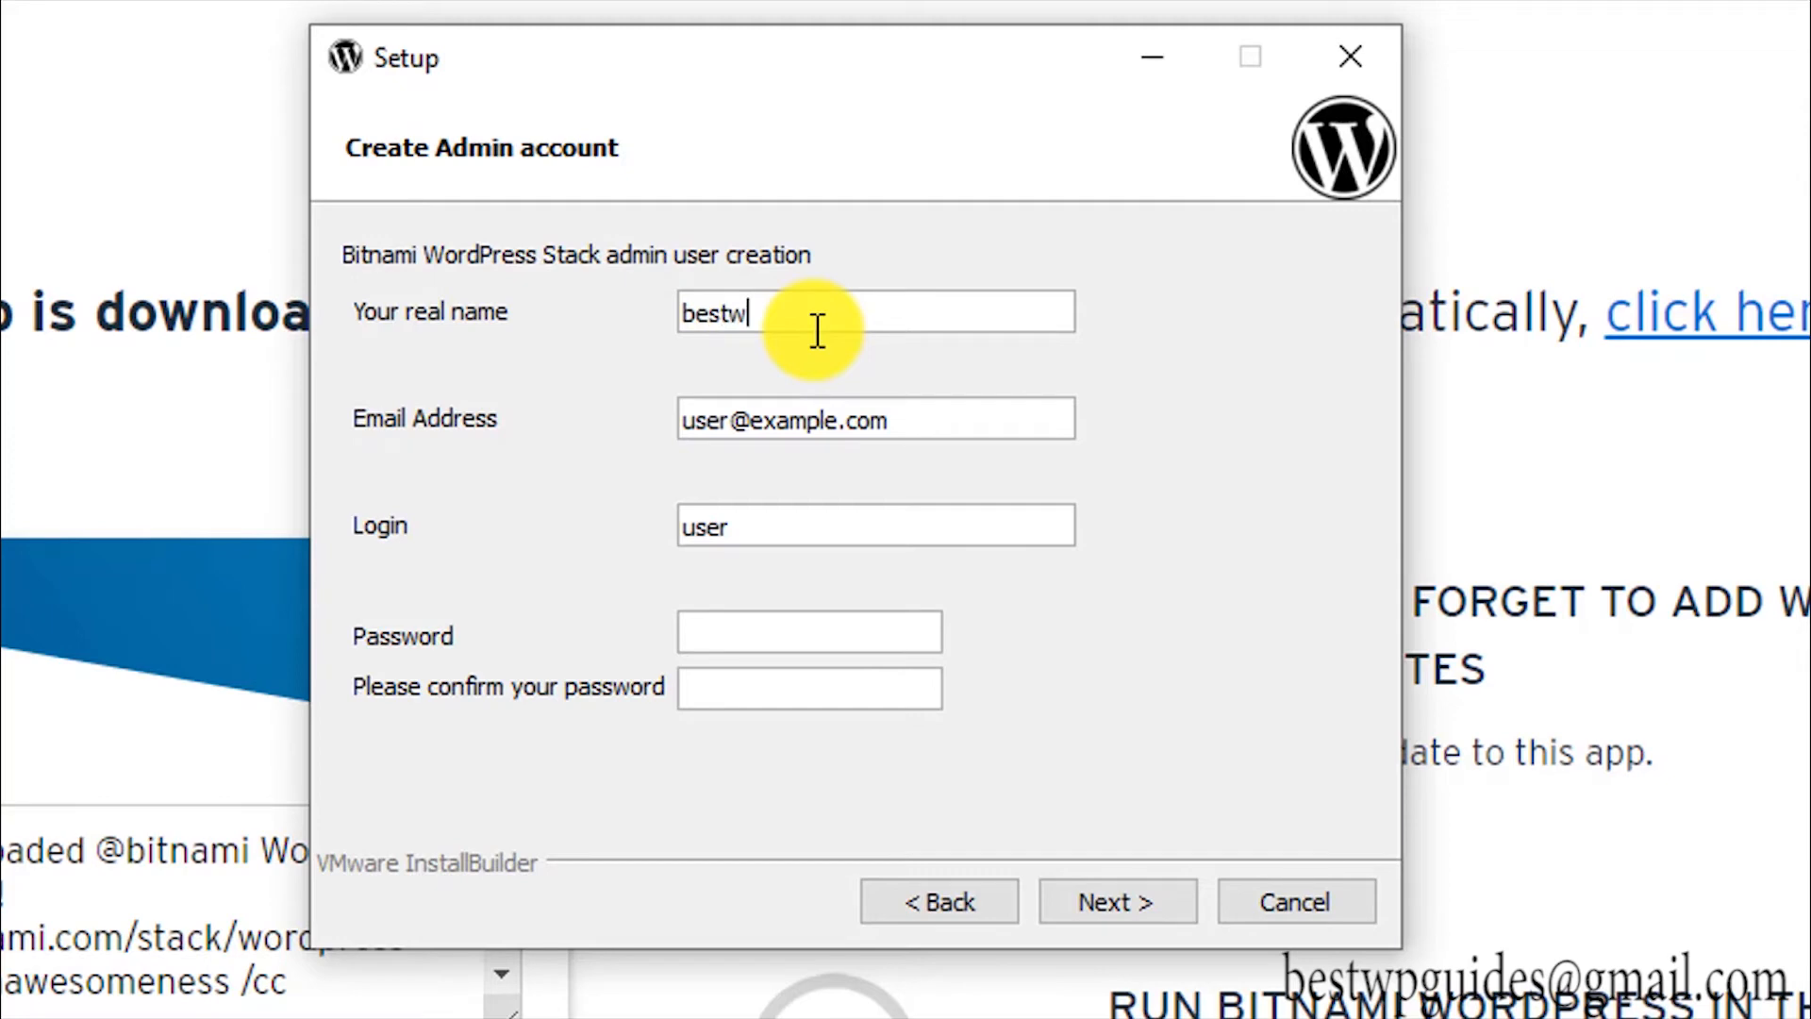
pyautogui.write('pguides')
pyautogui.press('Tab')
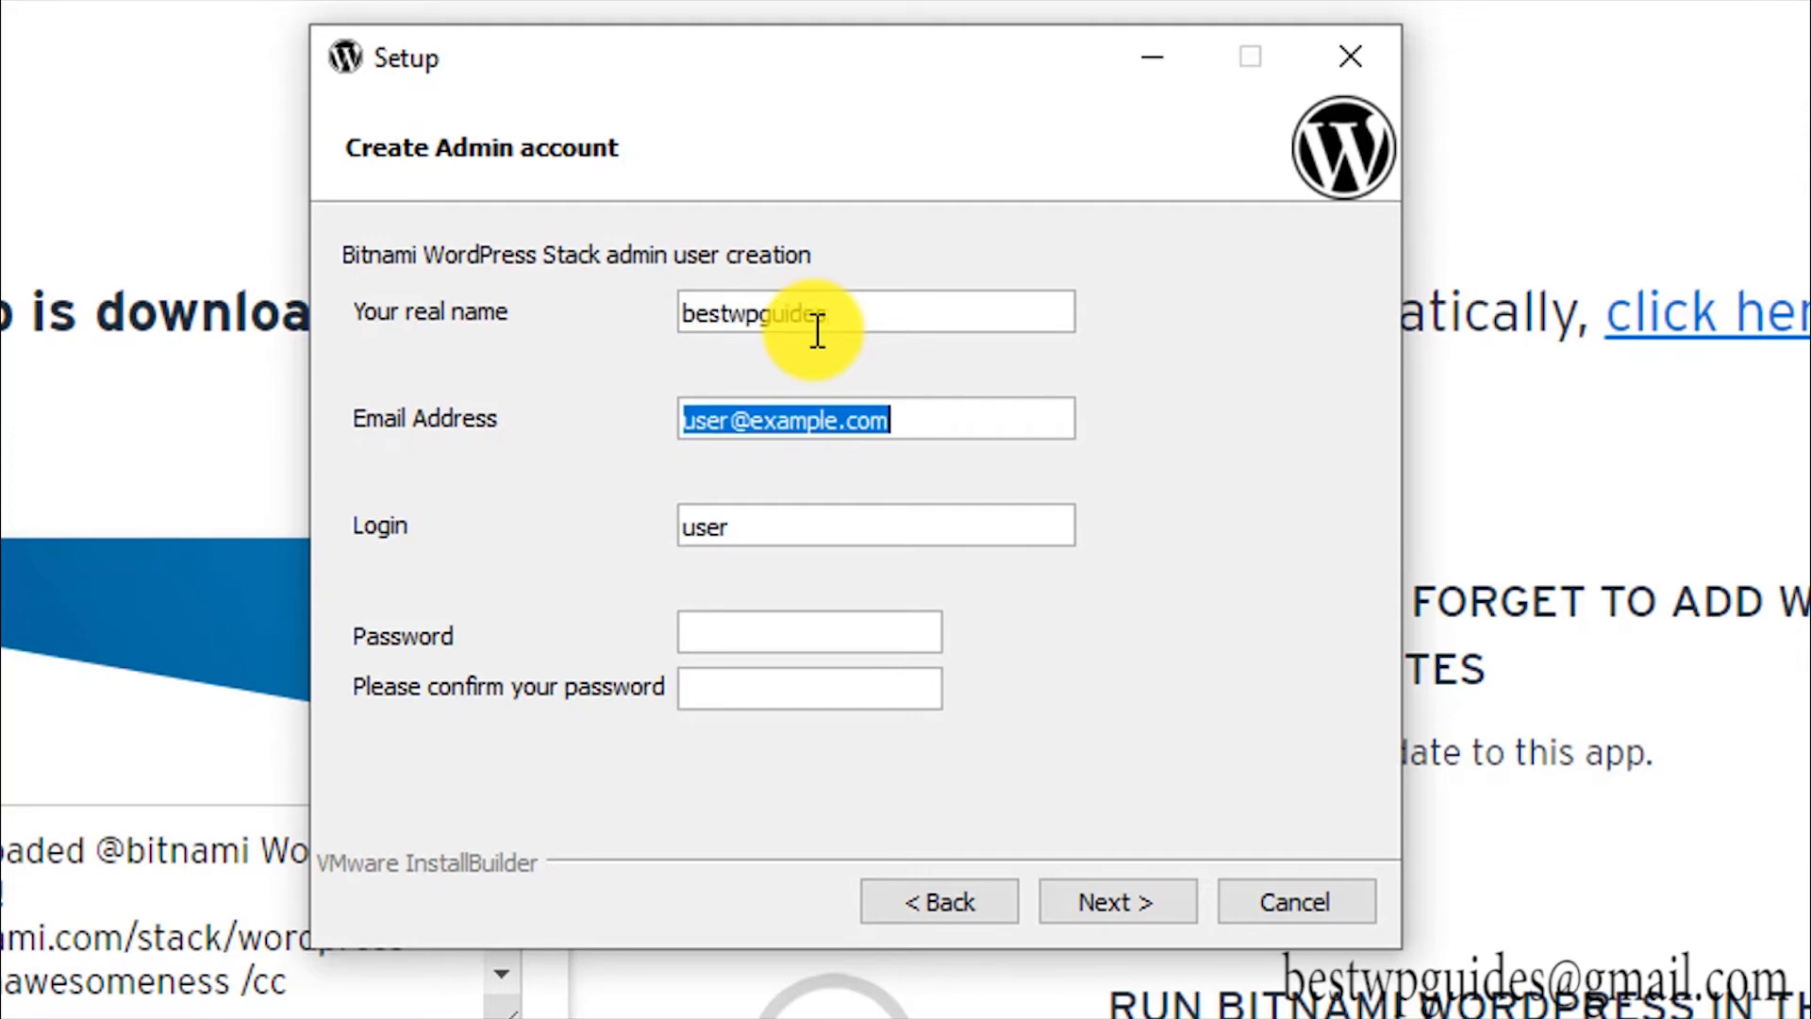
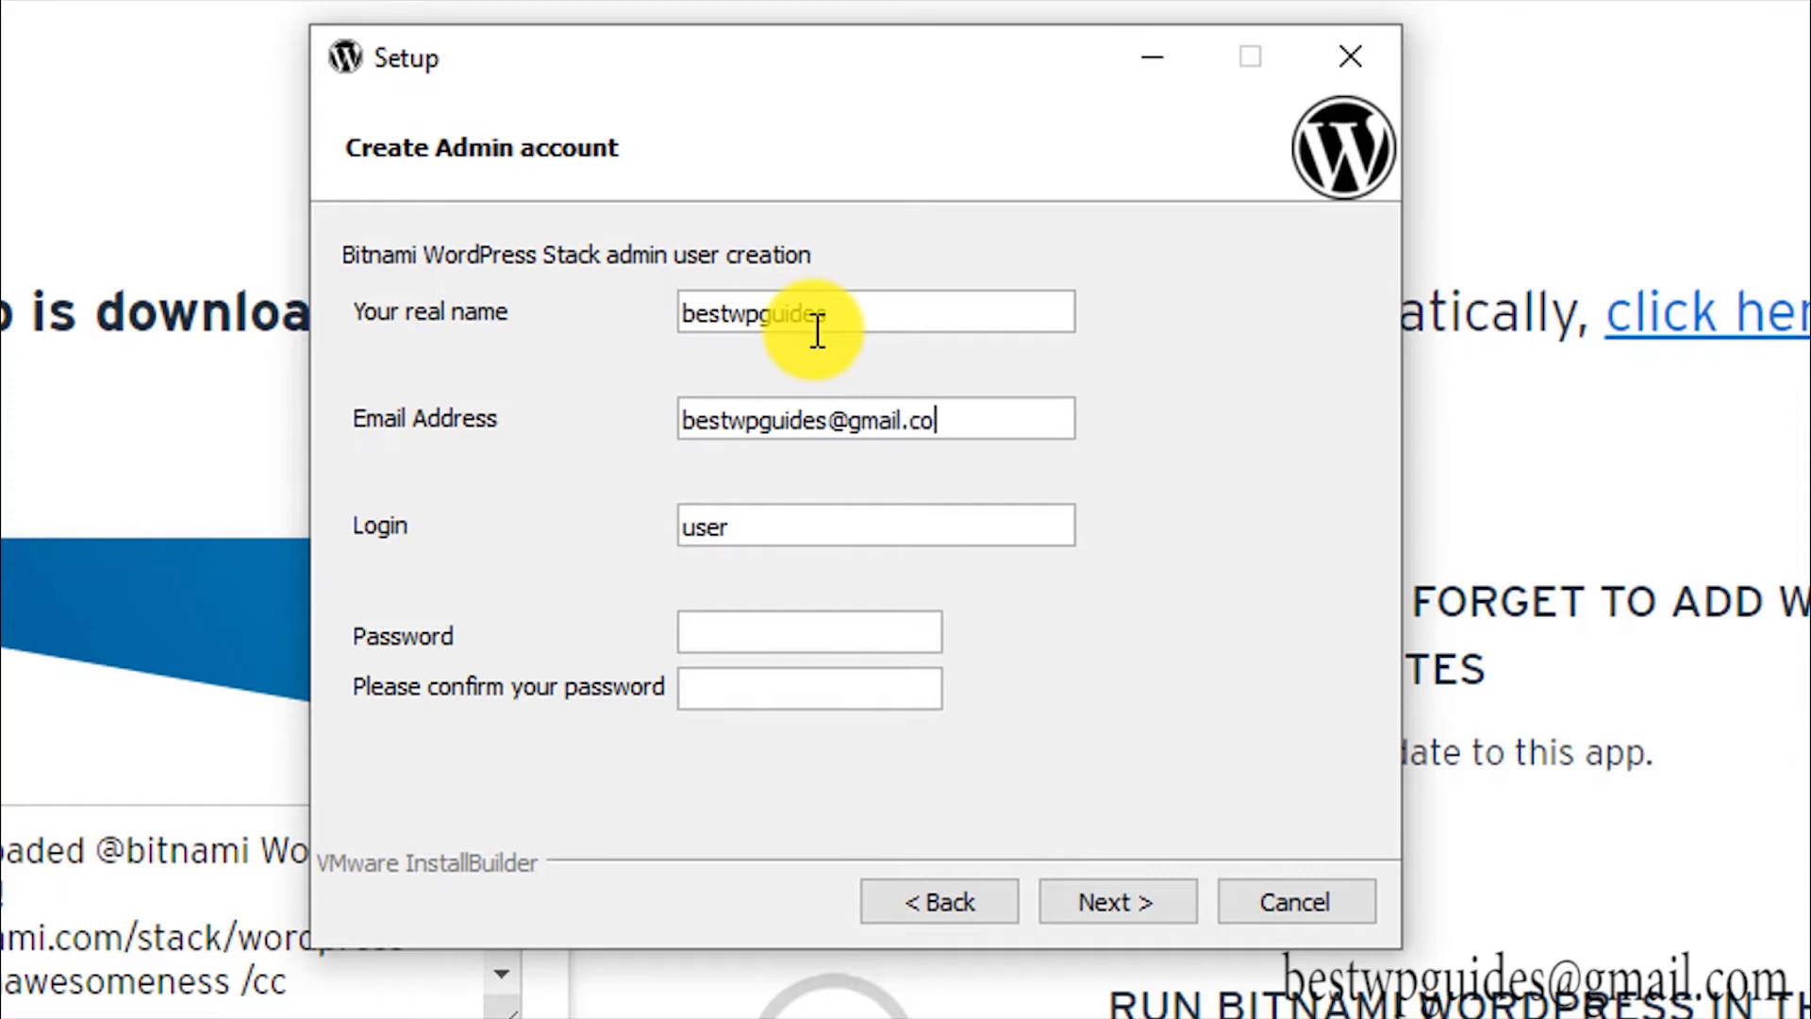
# Step: Replace the default admin login with a new one and enter the admin password
pyautogui.doubleClick(750, 524)
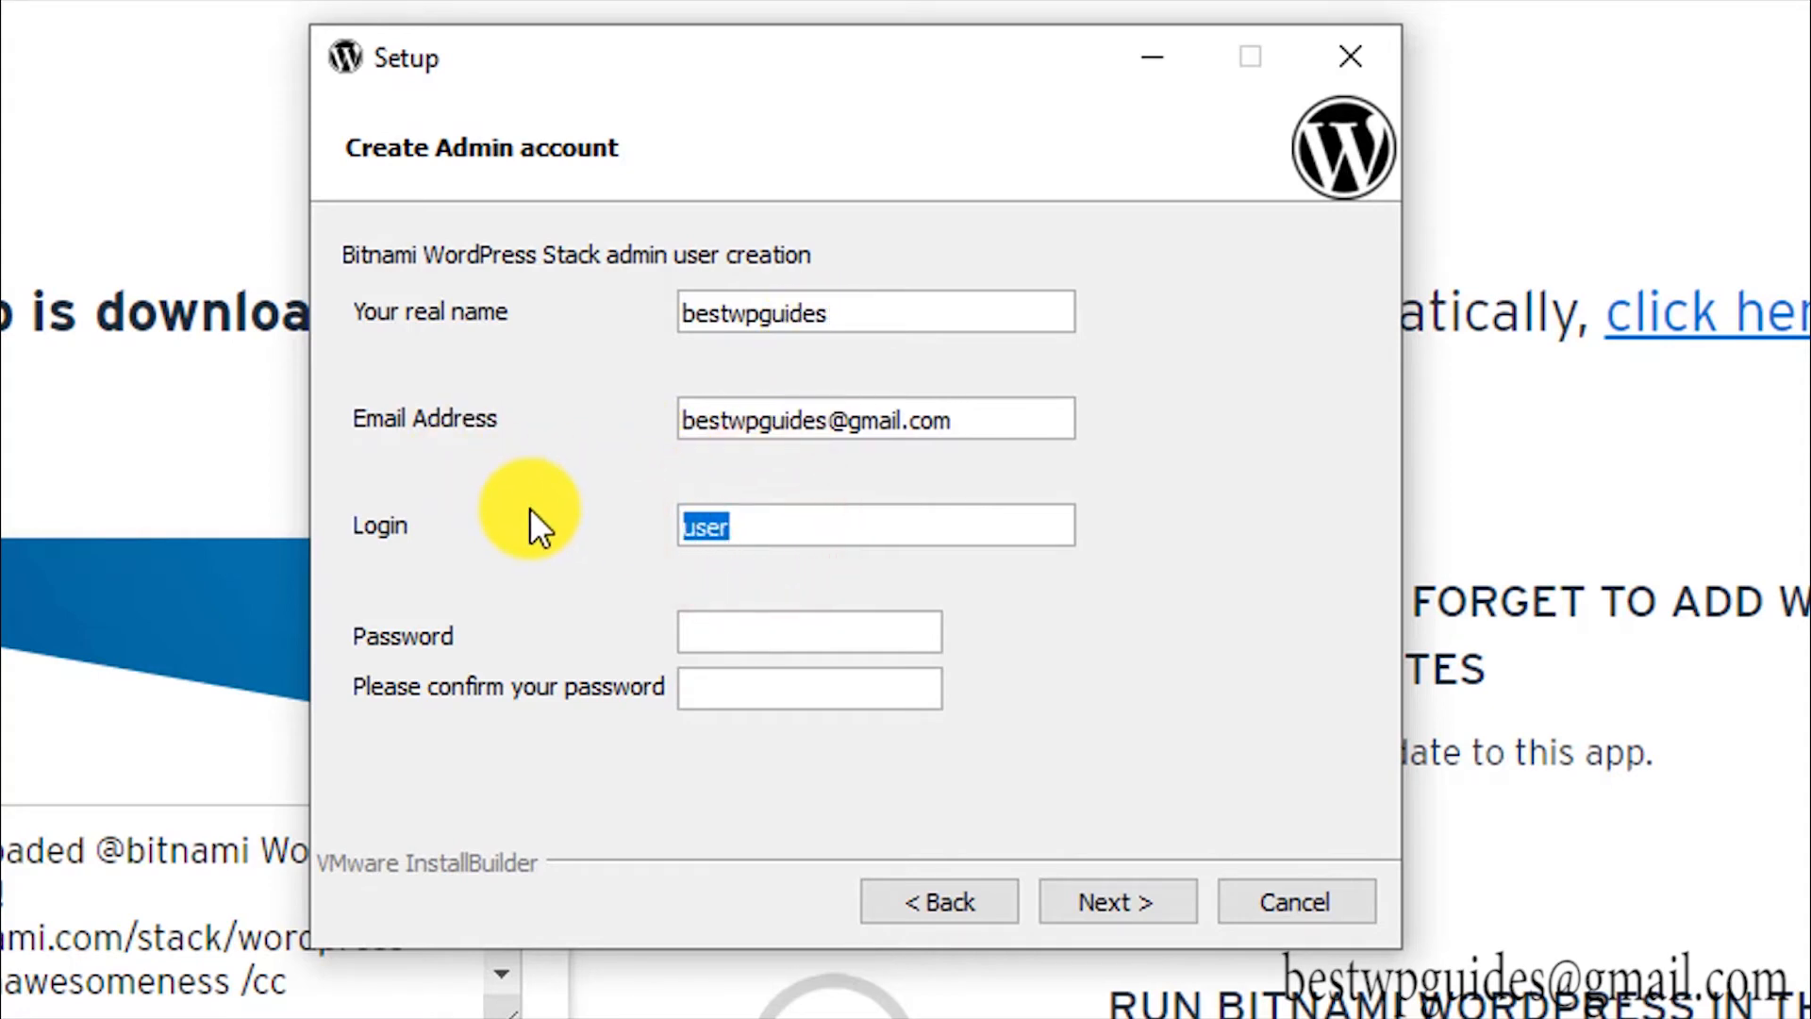
pyautogui.click(750, 314)
pyautogui.doubleClick(759, 522)
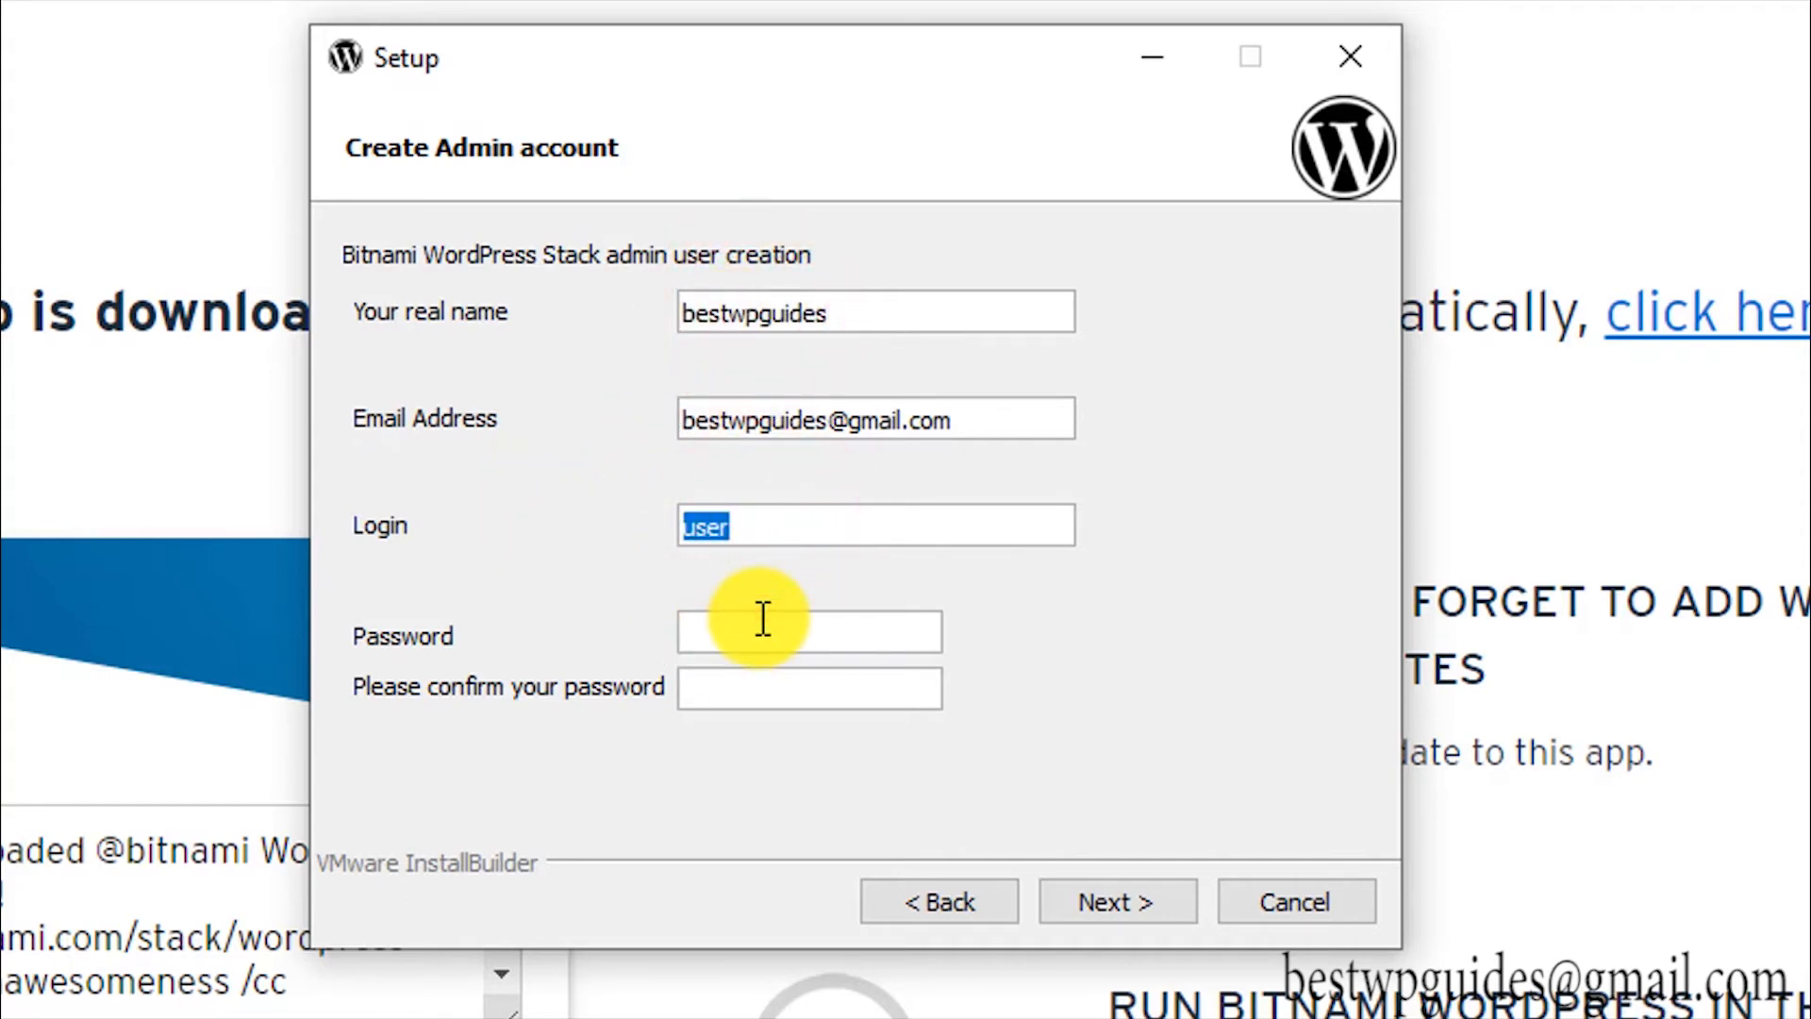
pyautogui.write('demo')
pyautogui.click(763, 620)
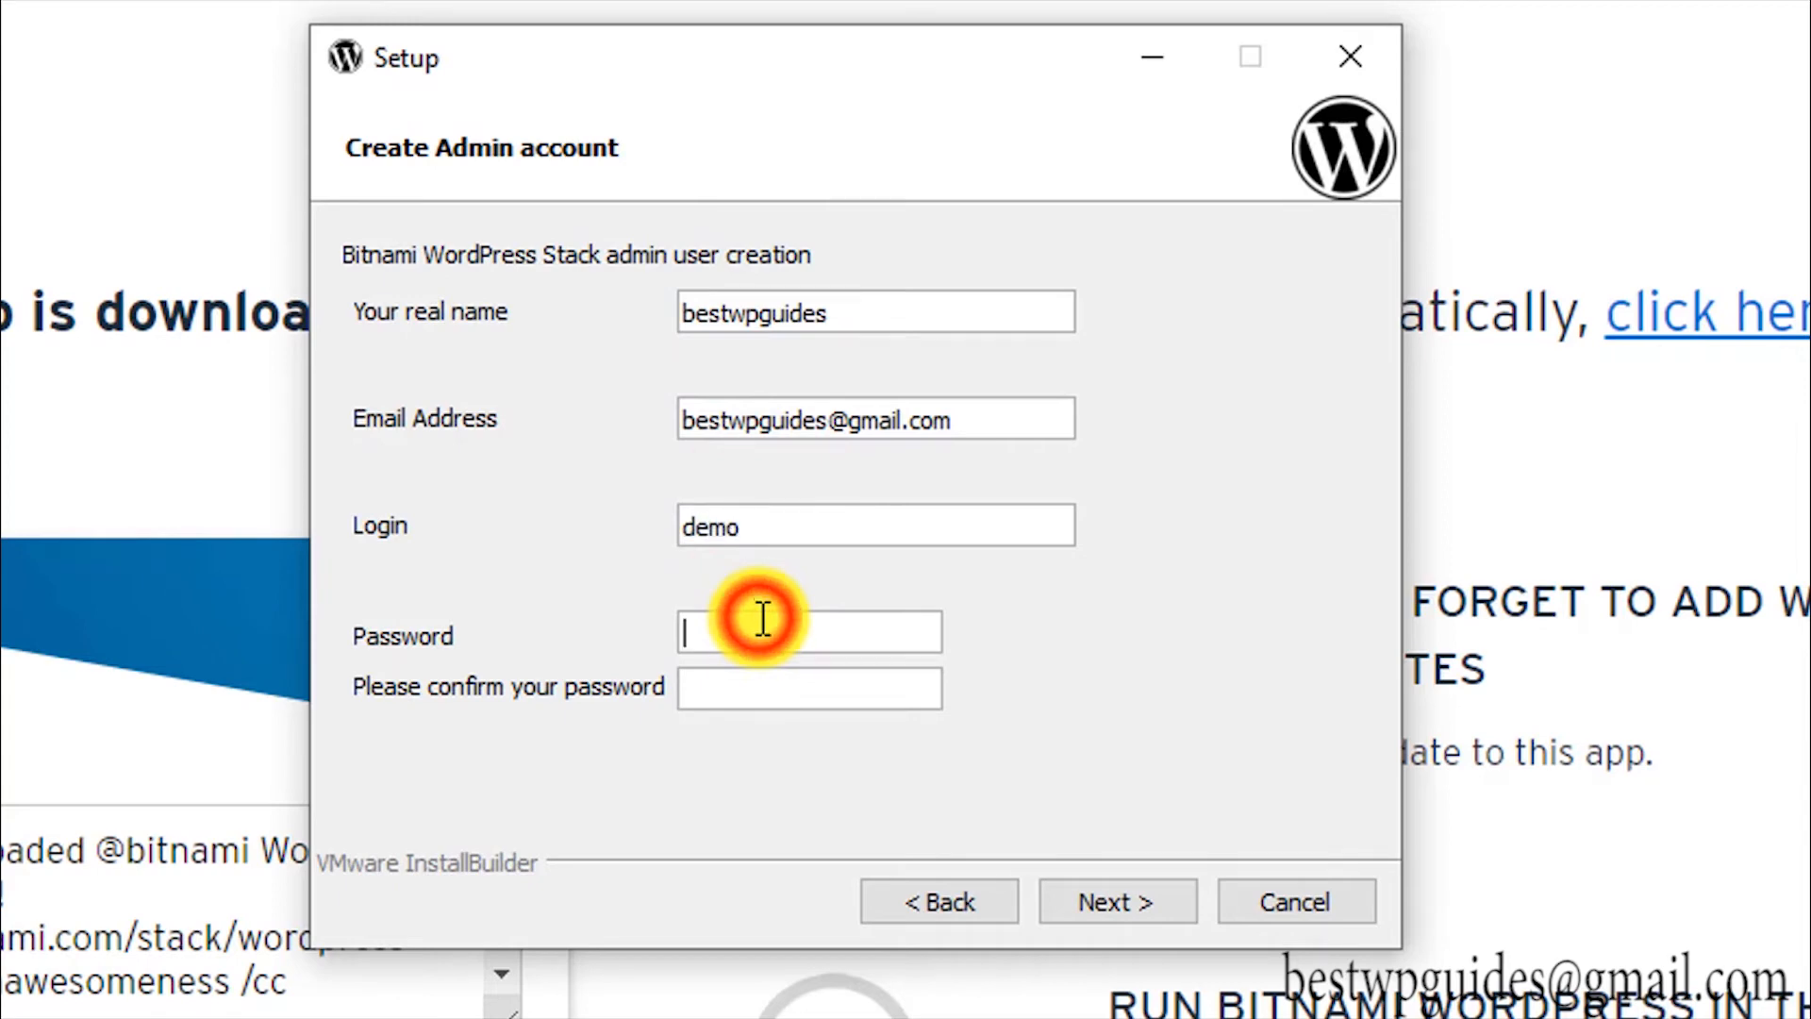
pyautogui.write('demo')
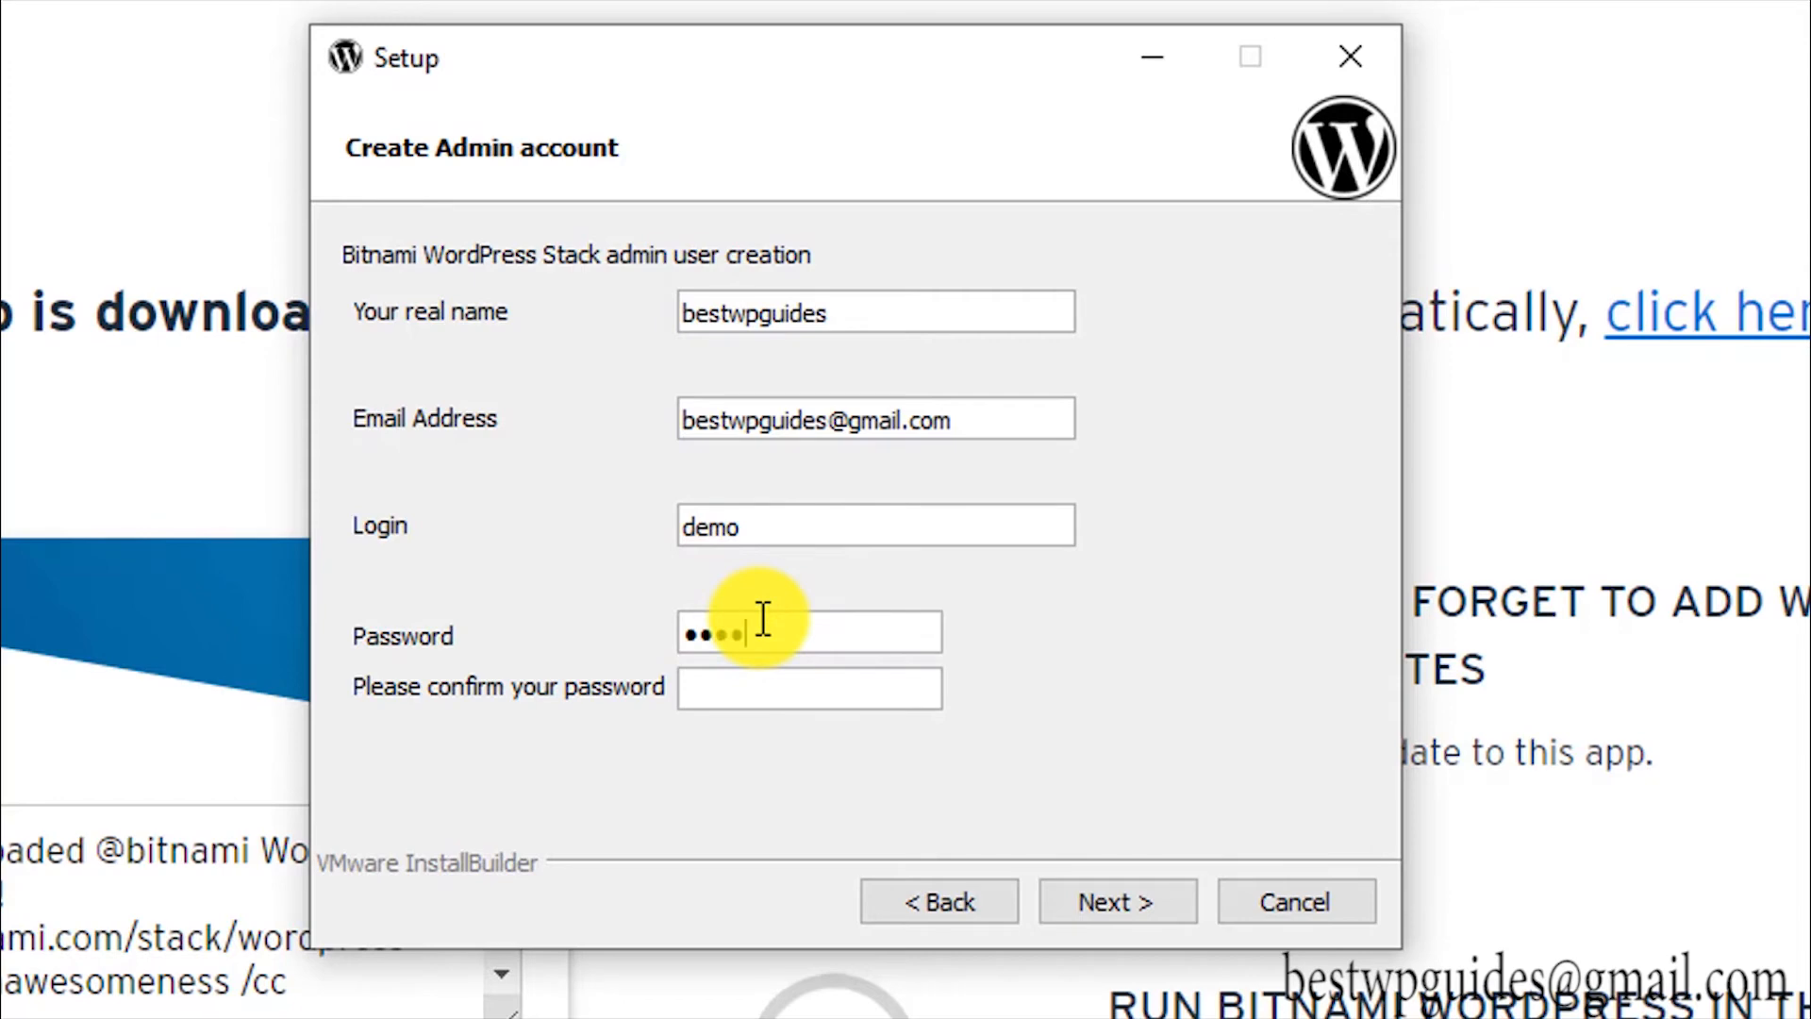
pyautogui.write('demo')
# Step: Set the blog name to 'Website name', fixing the capitalisation typo, and continue to SMTP settings
pyautogui.click(1129, 897)
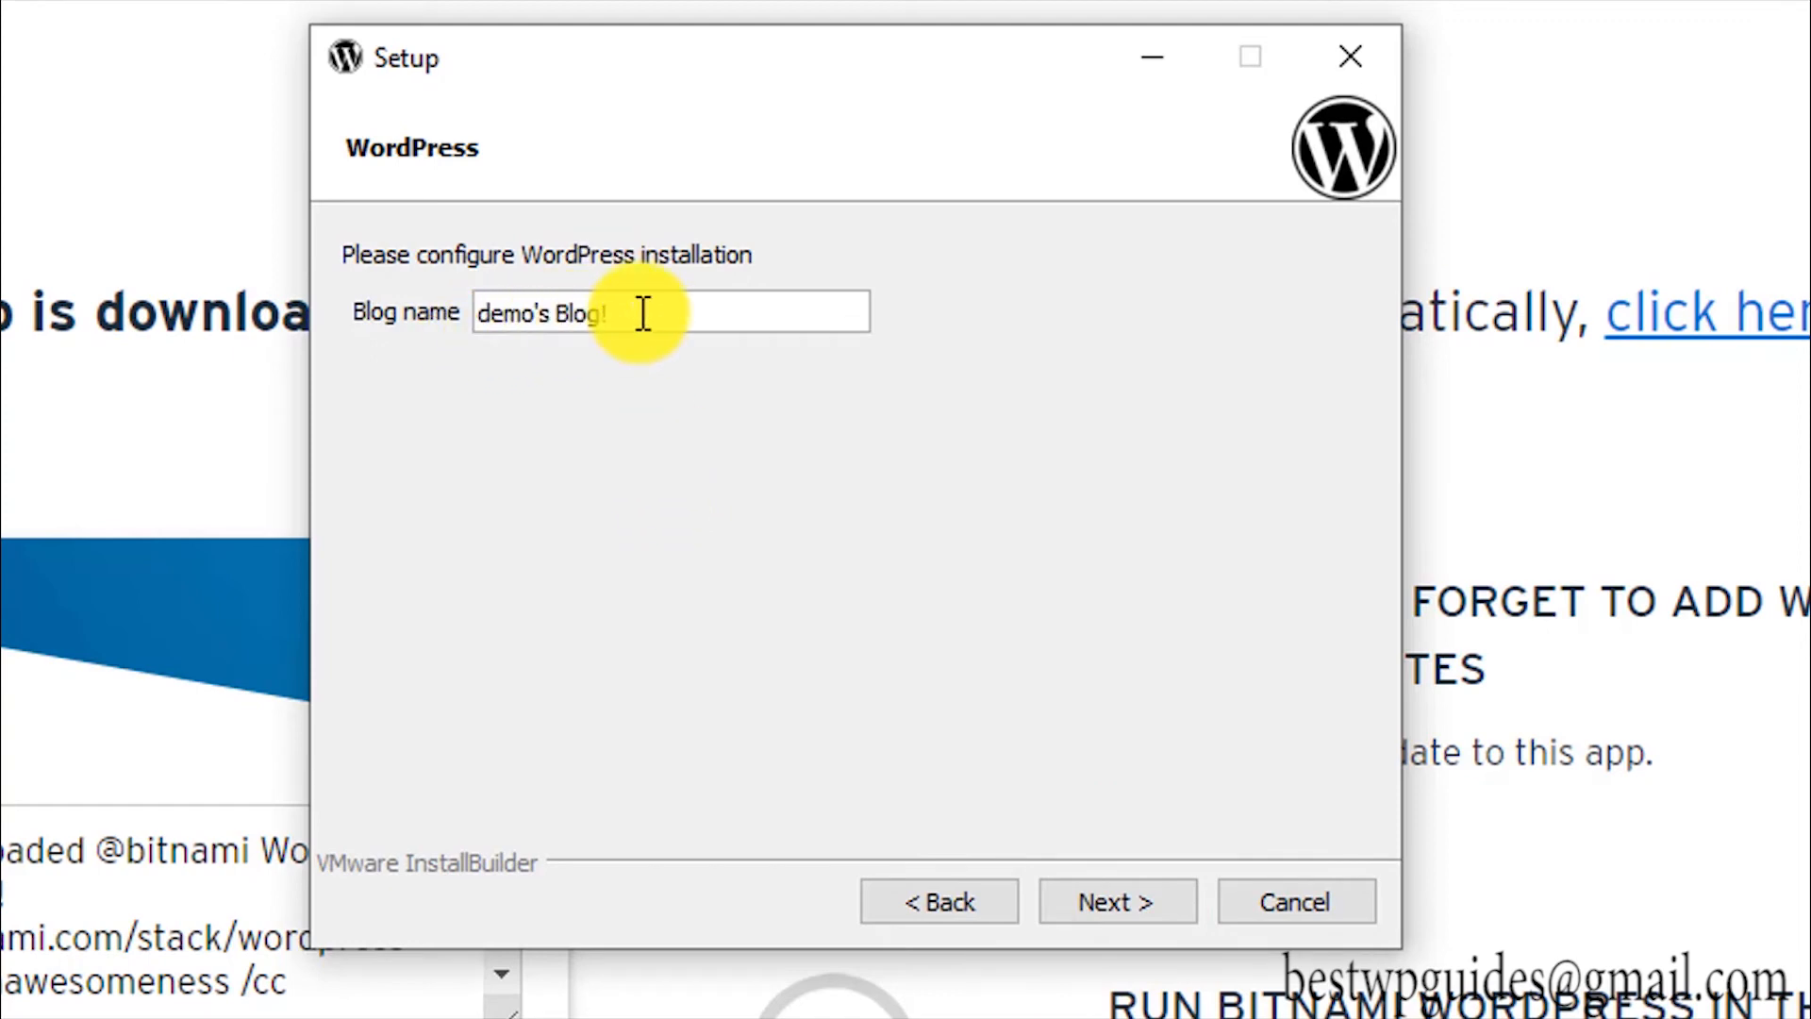
pyautogui.moveTo(640, 311); pyautogui.dragTo(377, 298)
pyautogui.write('W')
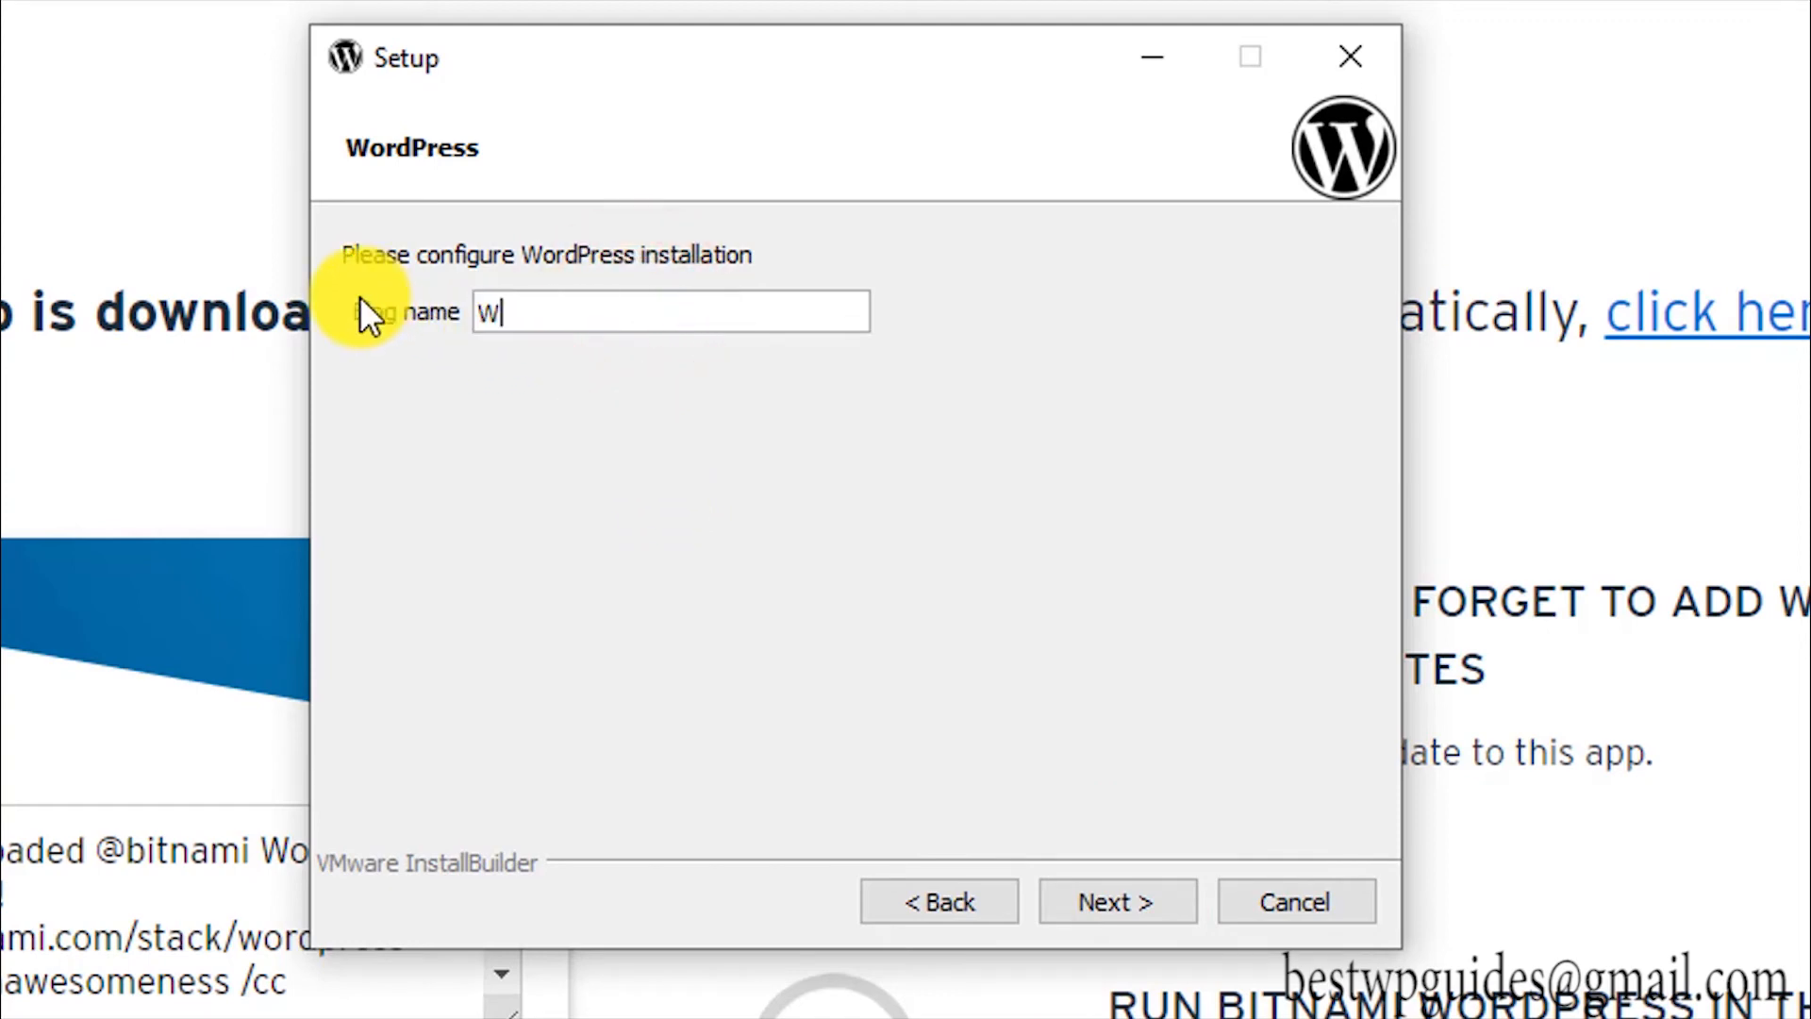
pyautogui.write('Ebsite name')
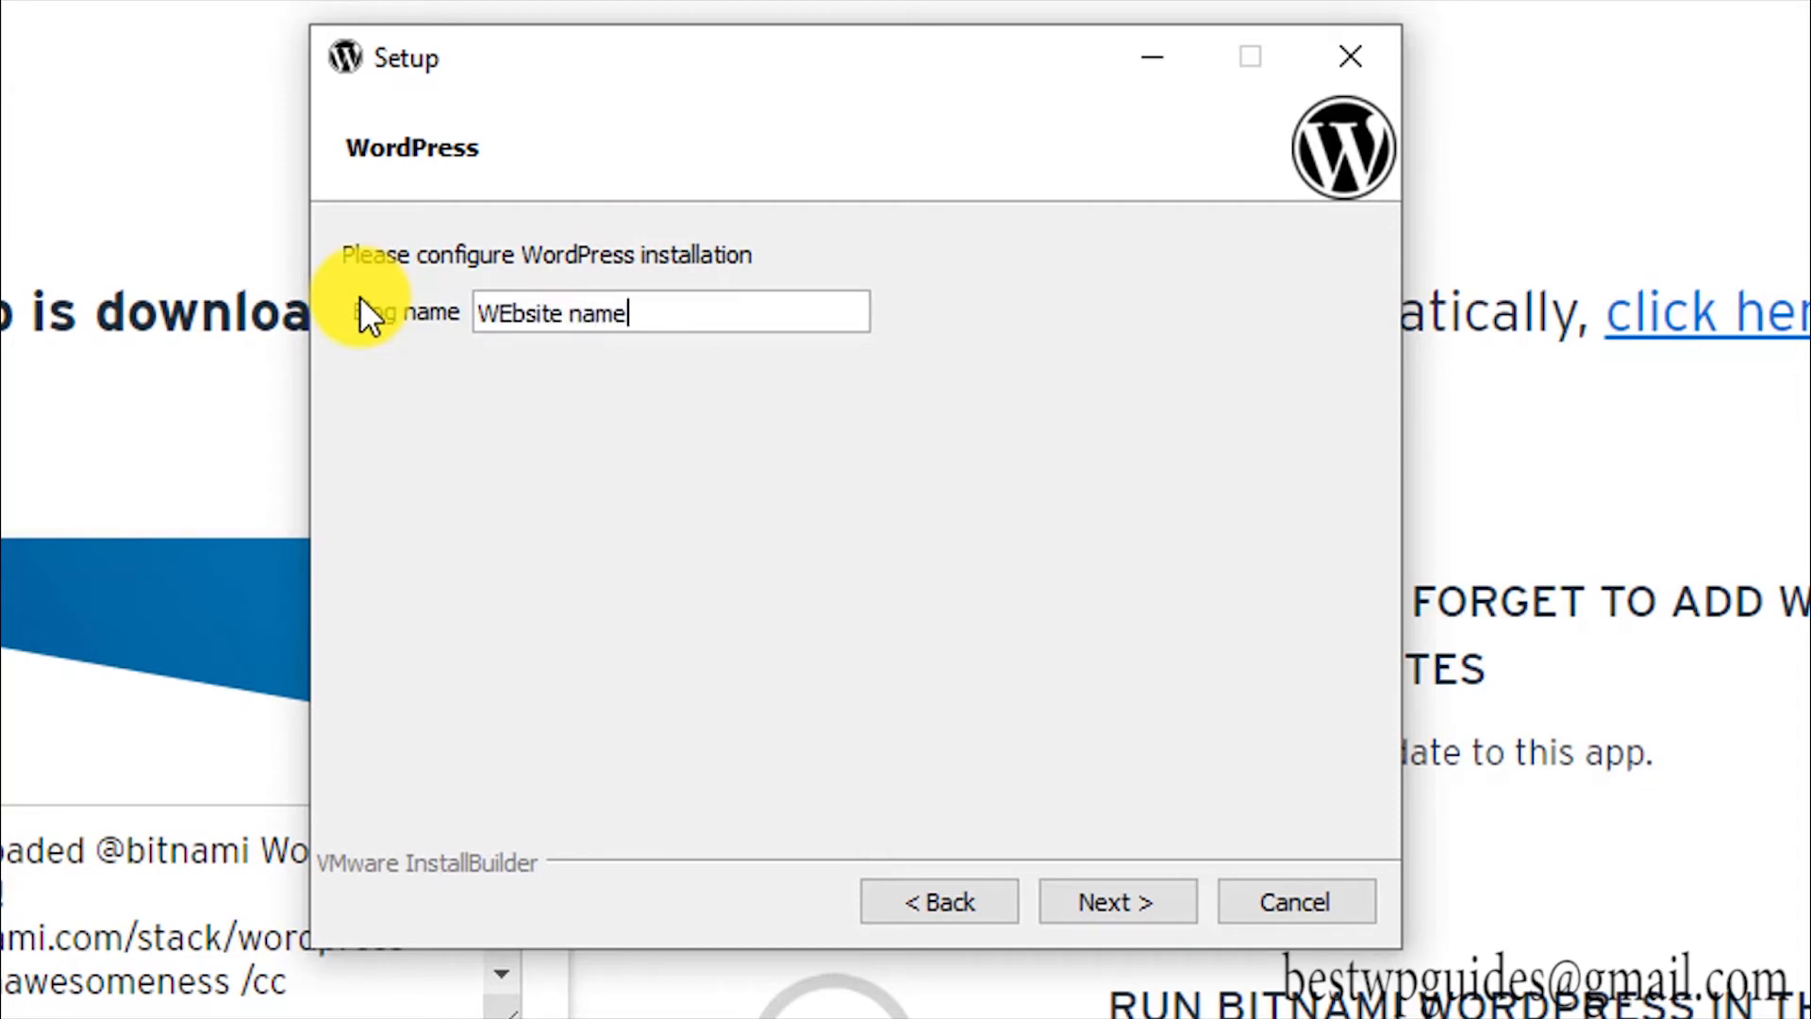
pyautogui.click(514, 317)
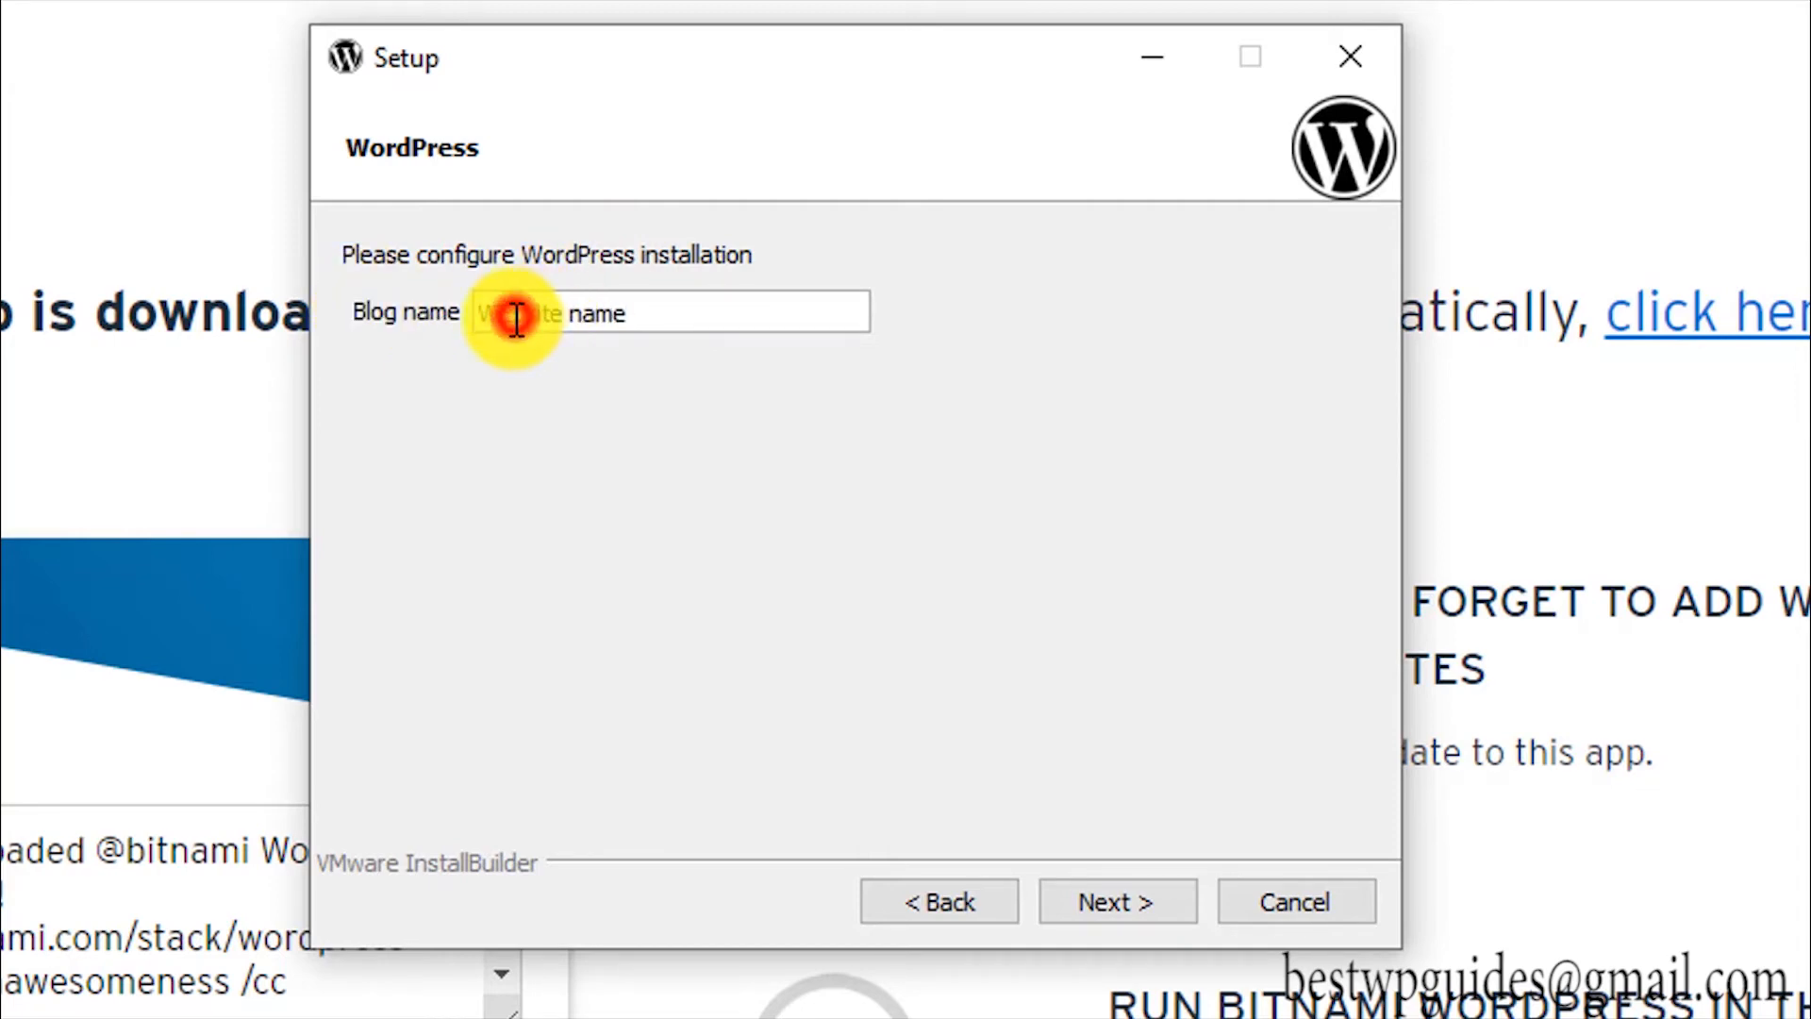
pyautogui.press('BackSpace')
pyautogui.write('e')
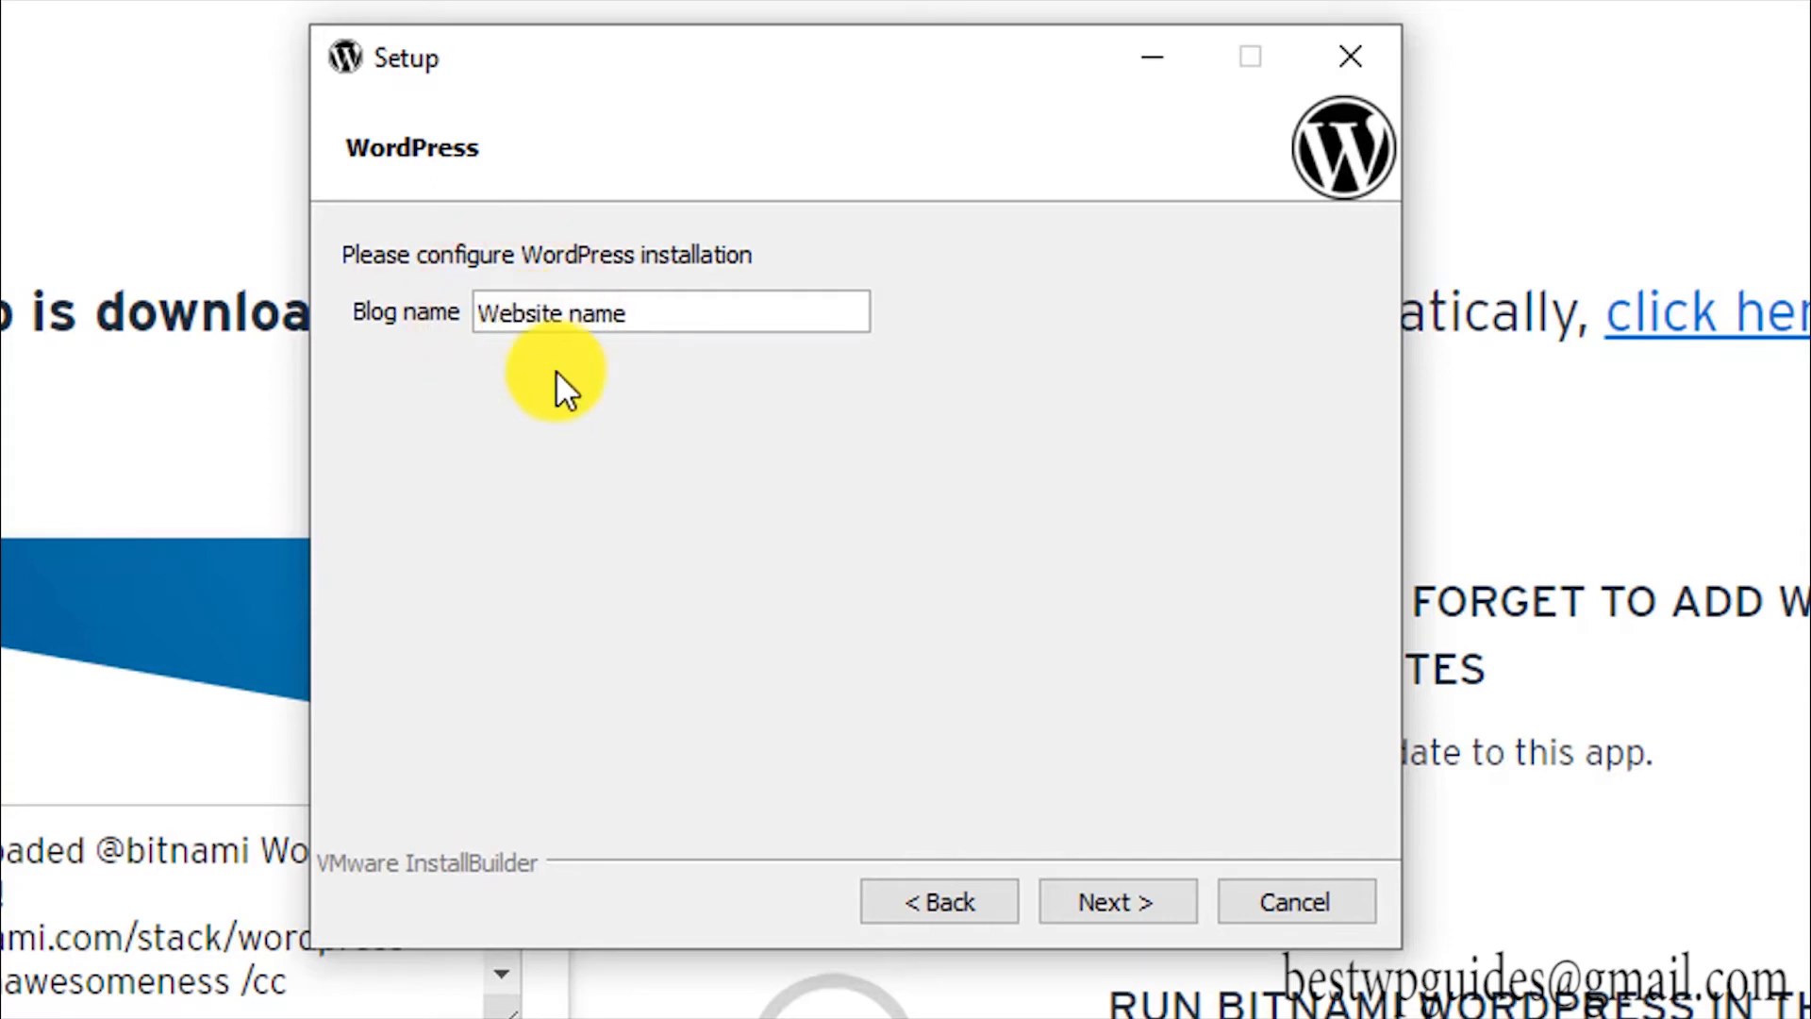
pyautogui.click(1110, 902)
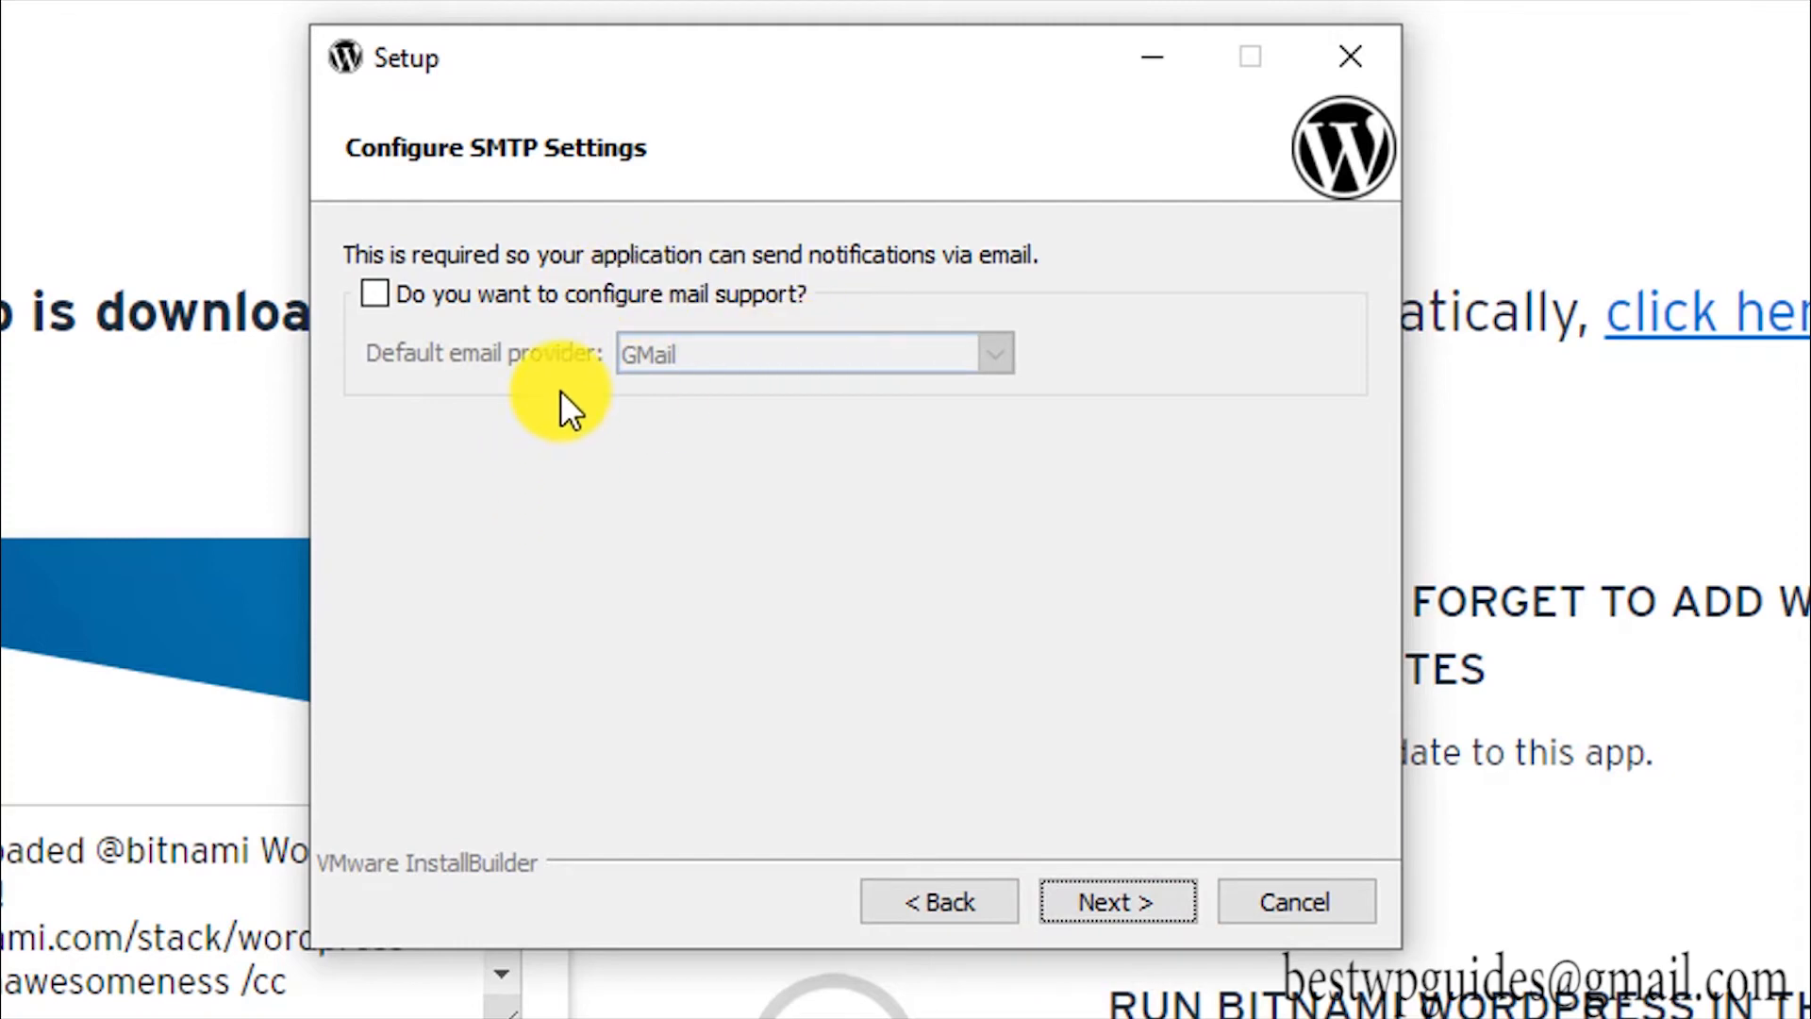
pyautogui.click(529, 304)
pyautogui.click(713, 361)
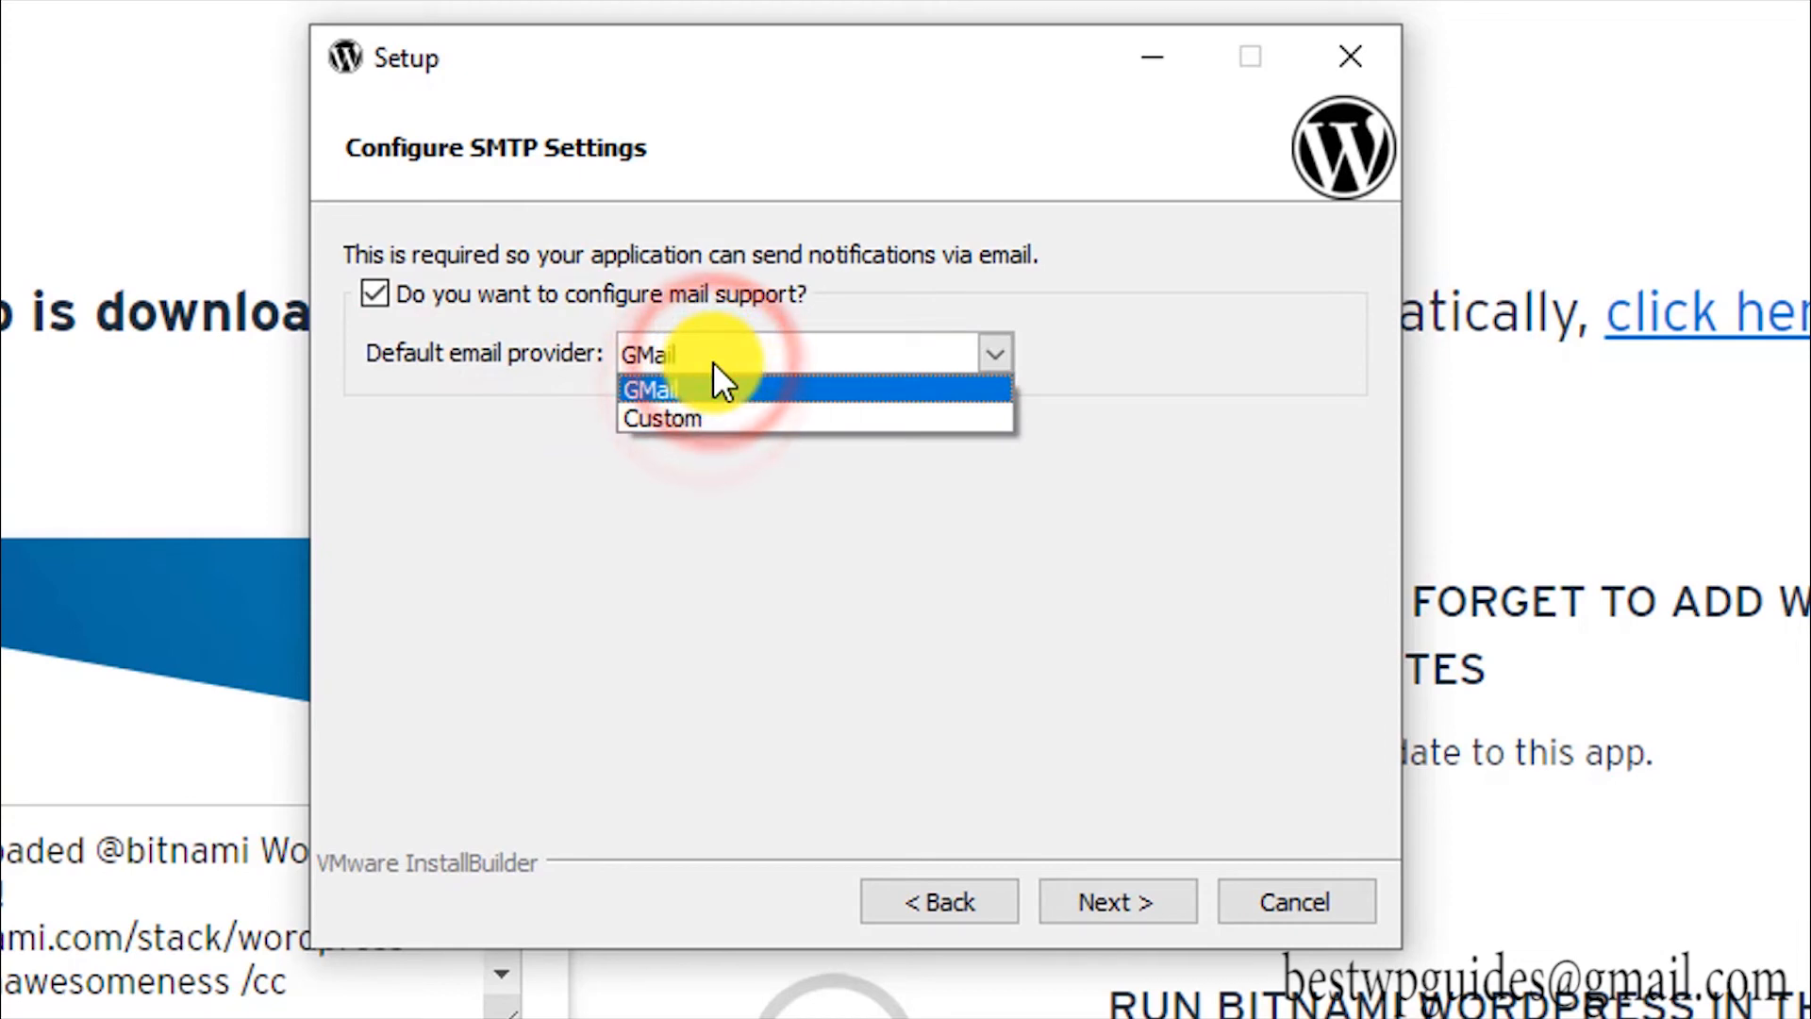
pyautogui.click(713, 363)
pyautogui.click(667, 511)
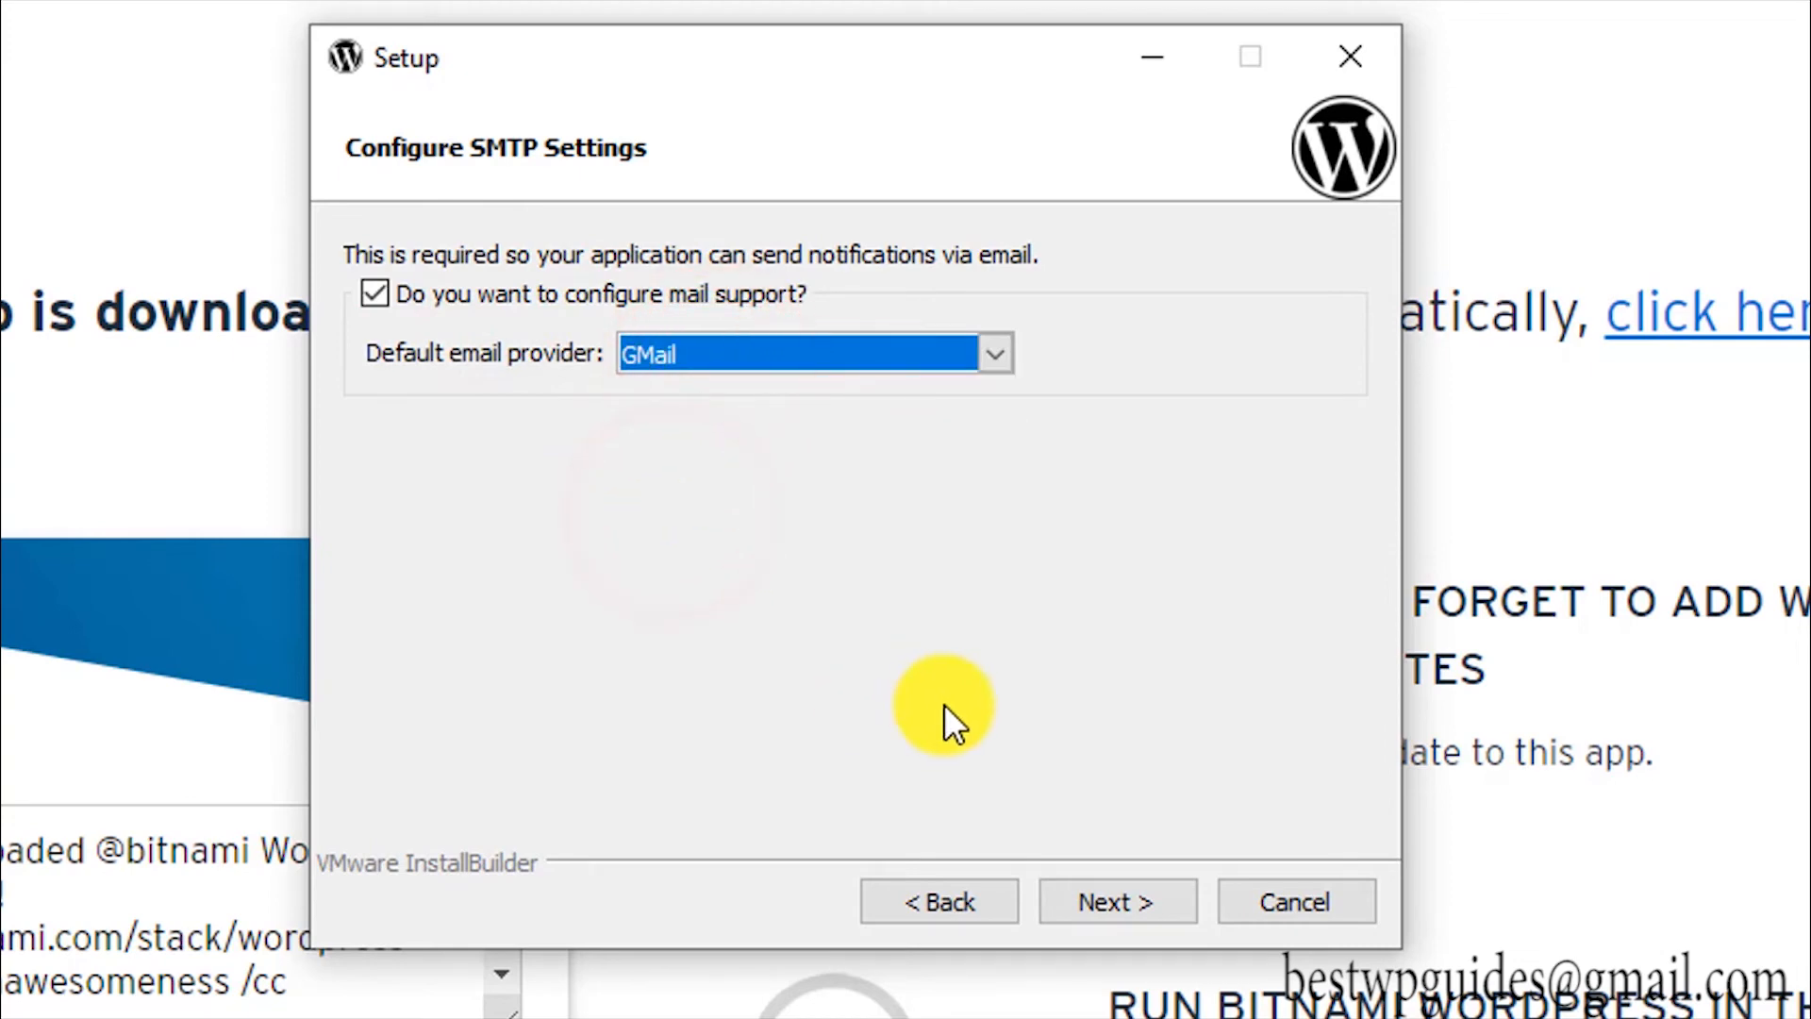
pyautogui.click(1117, 885)
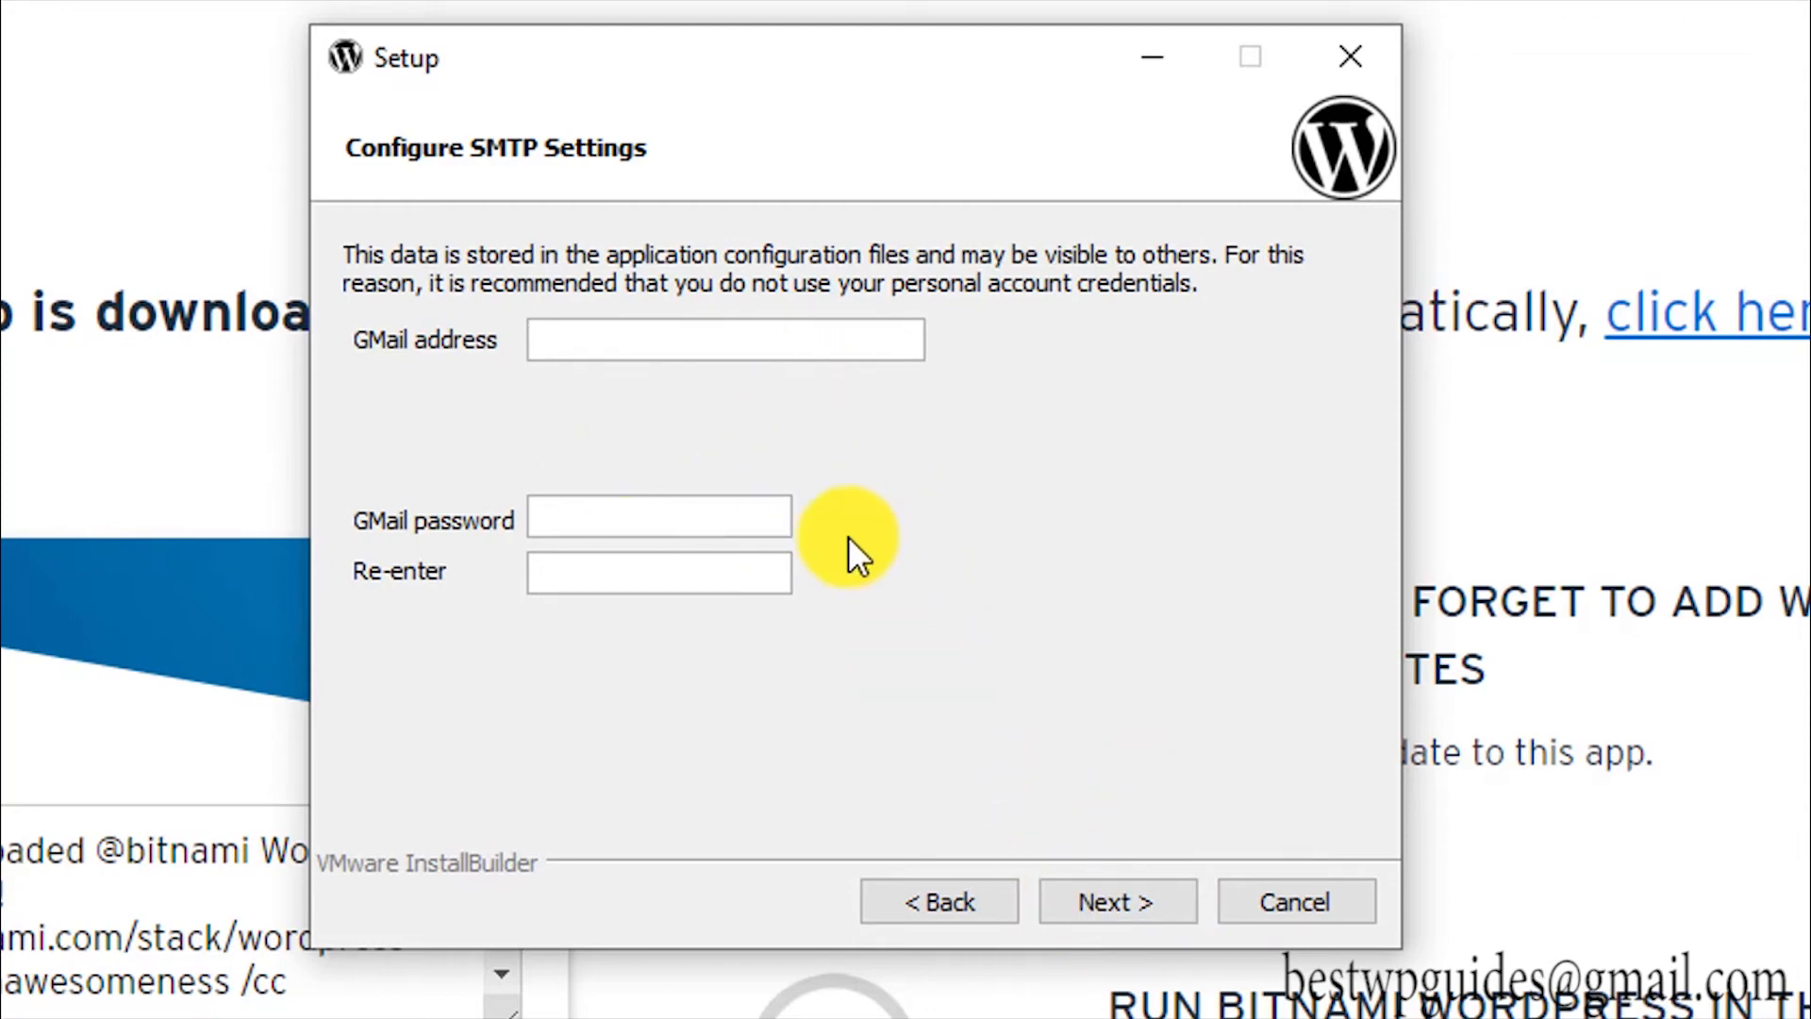
pyautogui.click(921, 890)
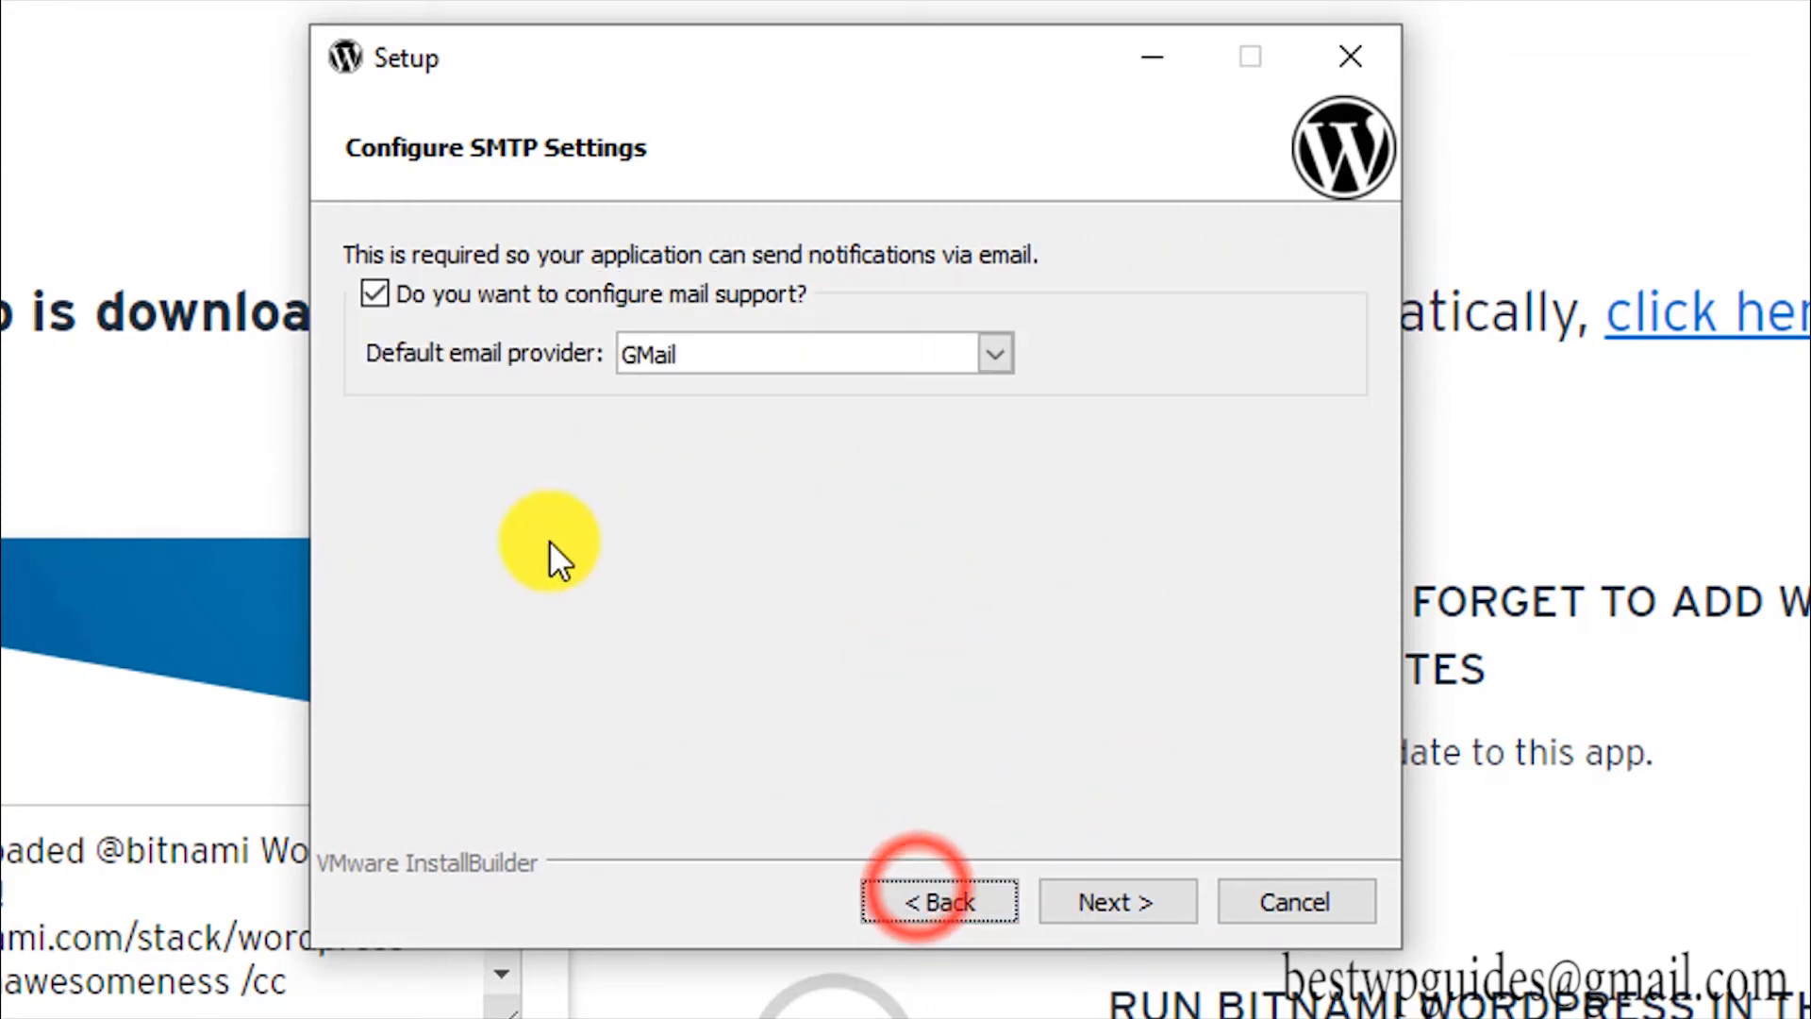
pyautogui.click(478, 293)
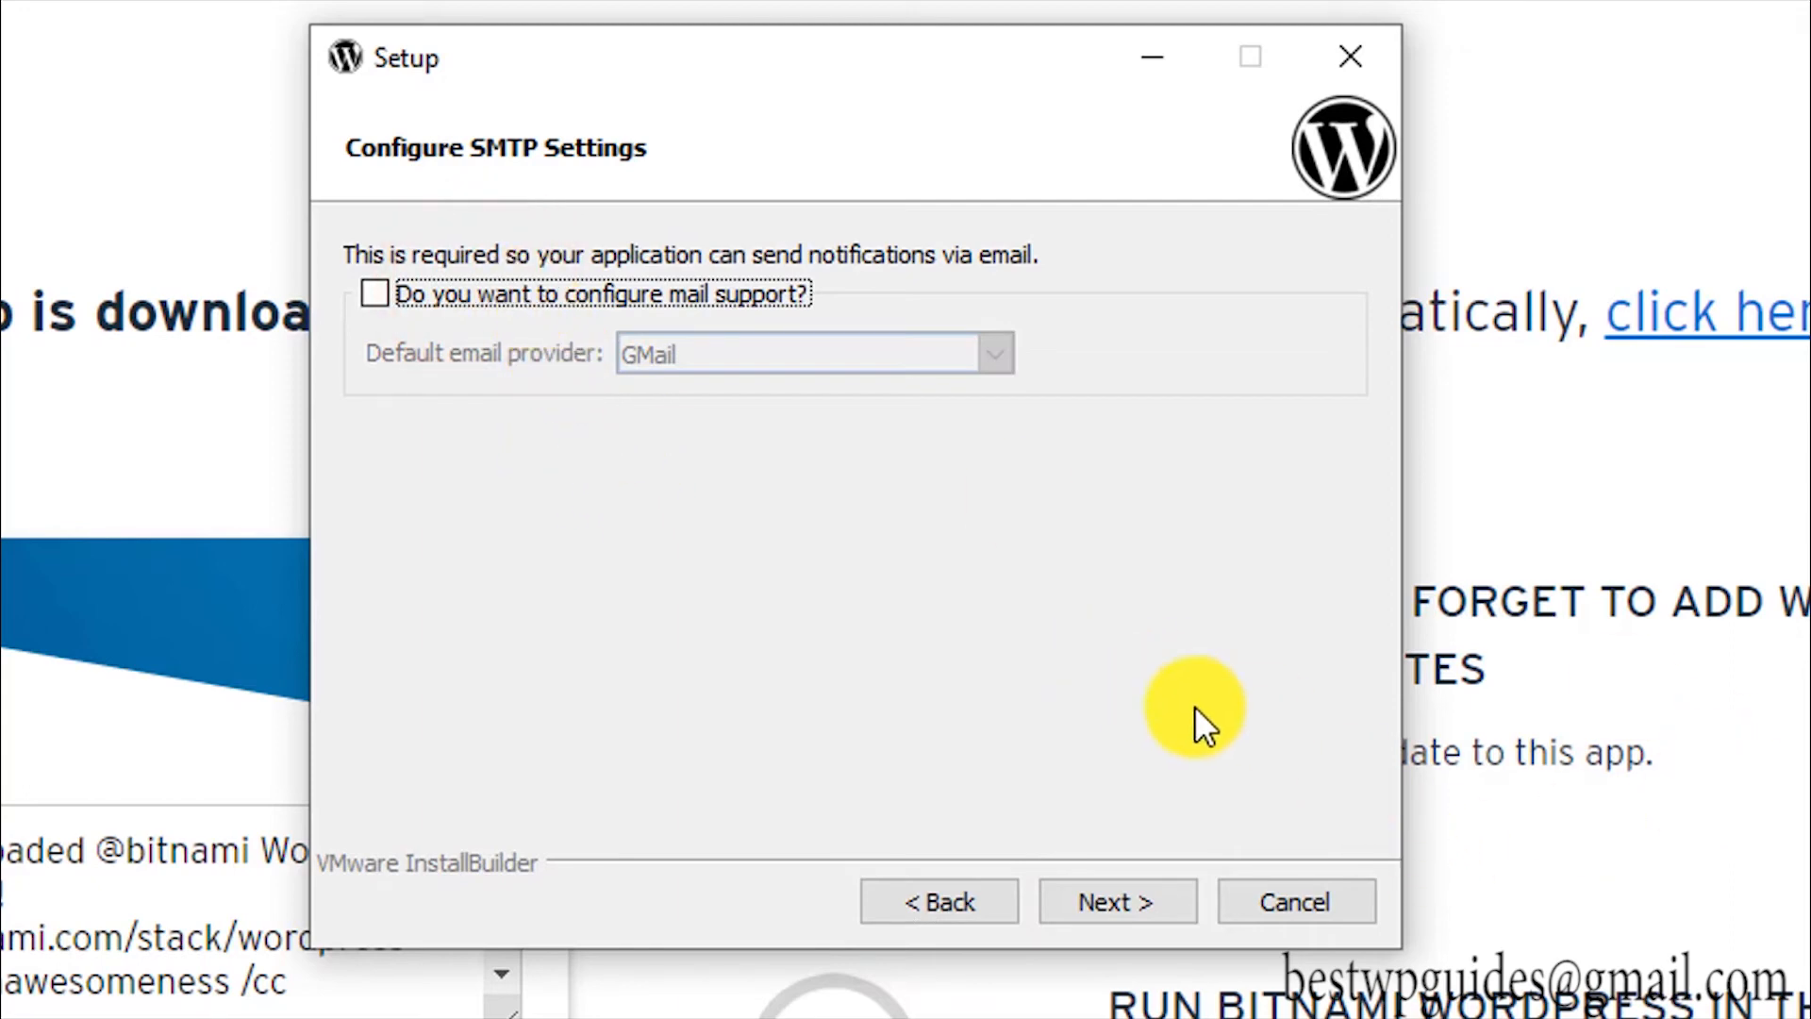
pyautogui.click(1120, 894)
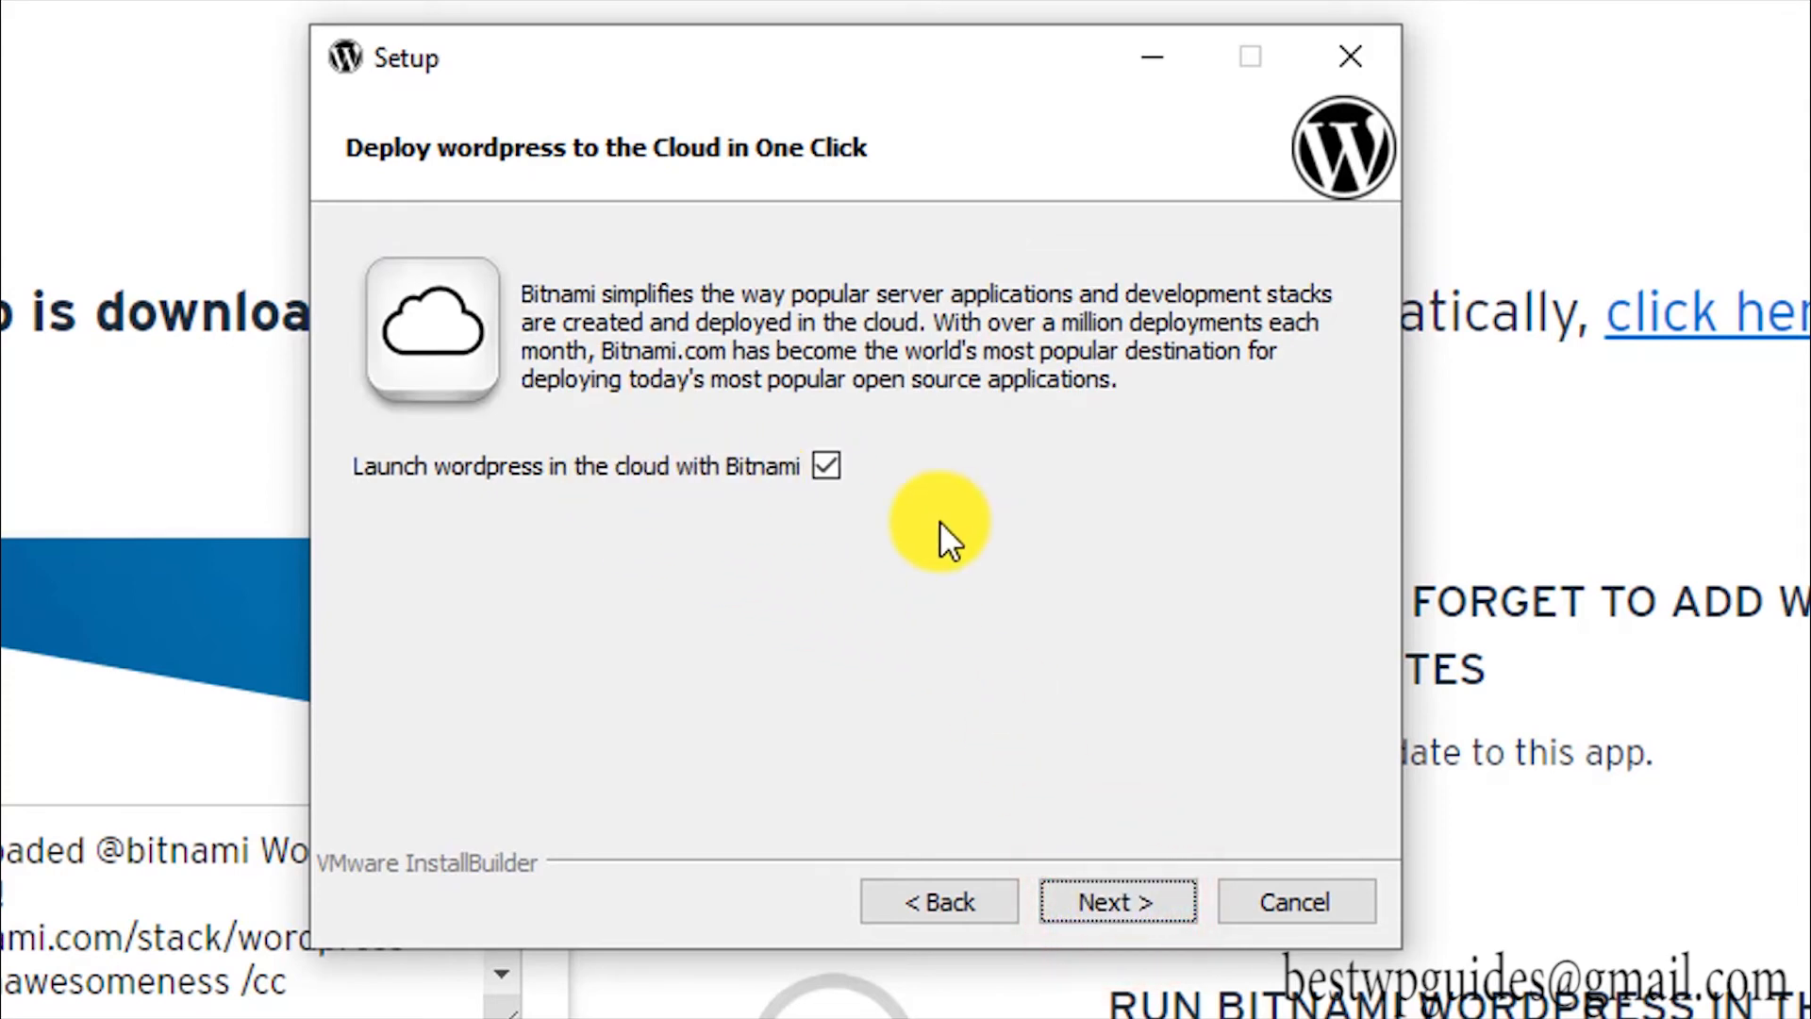
# Step: Pass the cloud page, opening it in Microsoft Edge, and start installing the WordPress stack
pyautogui.click(1076, 892)
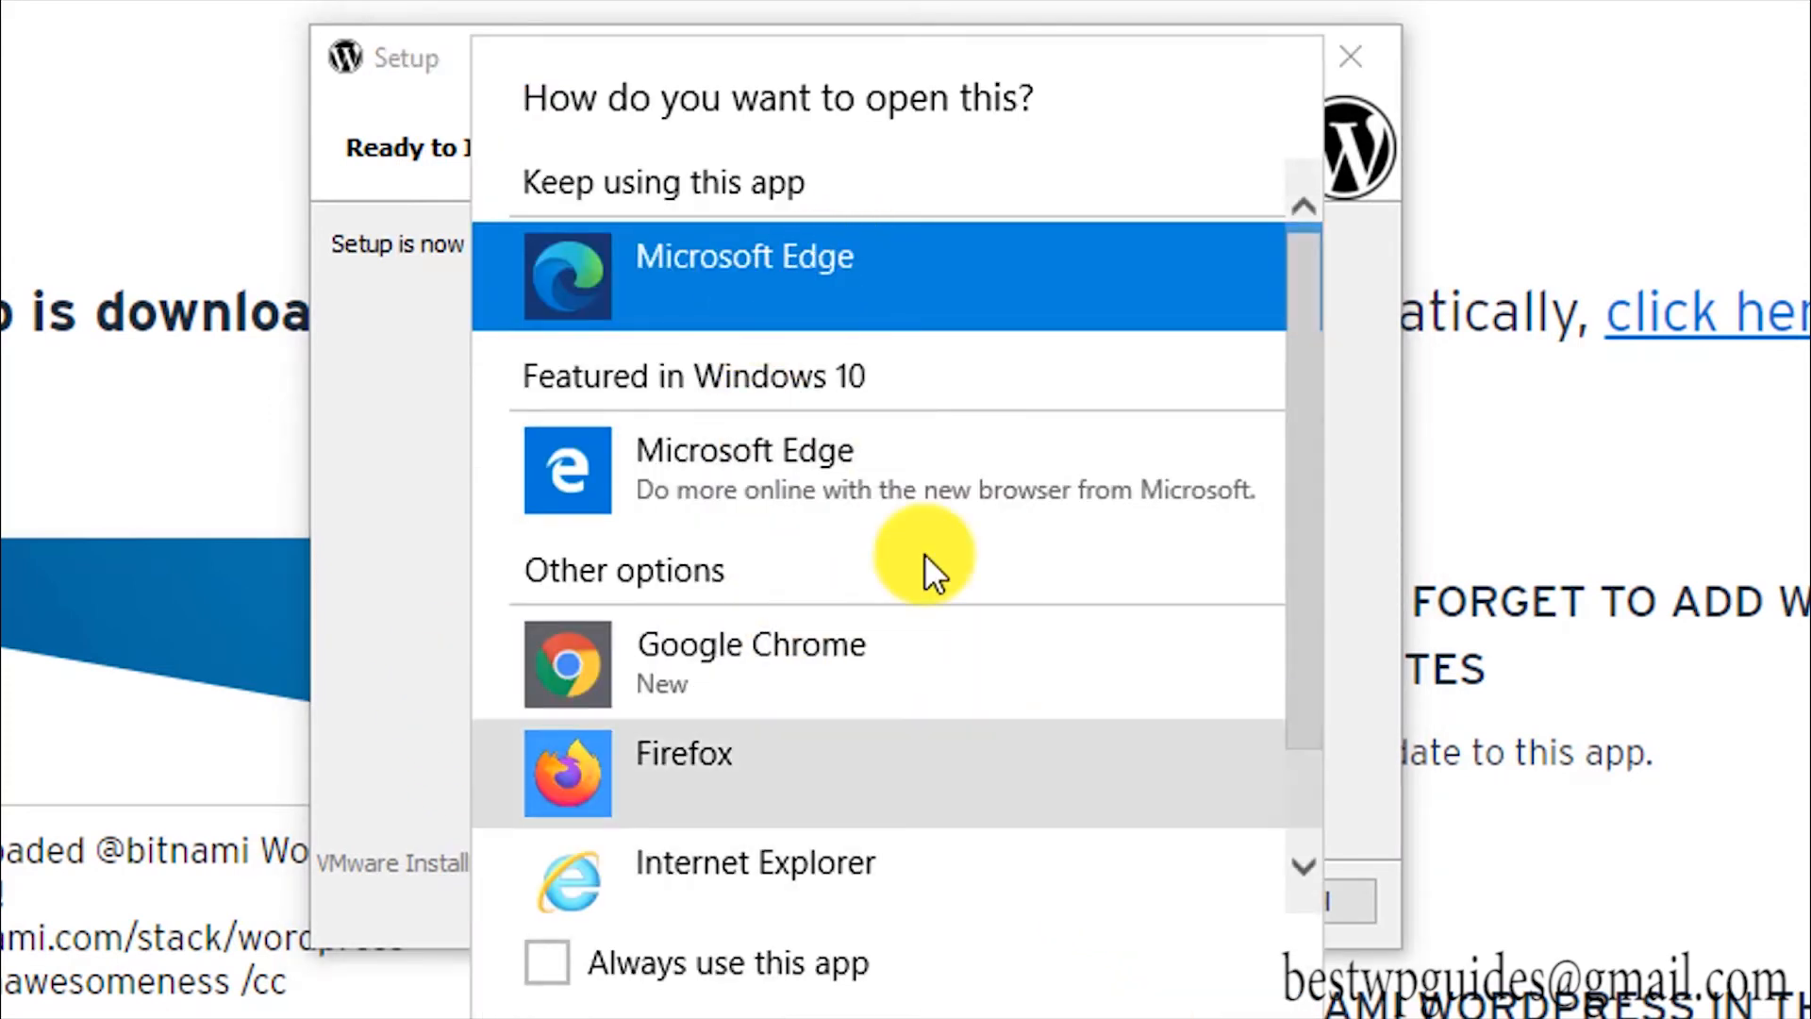
pyautogui.scroll(-1, 972, 822)
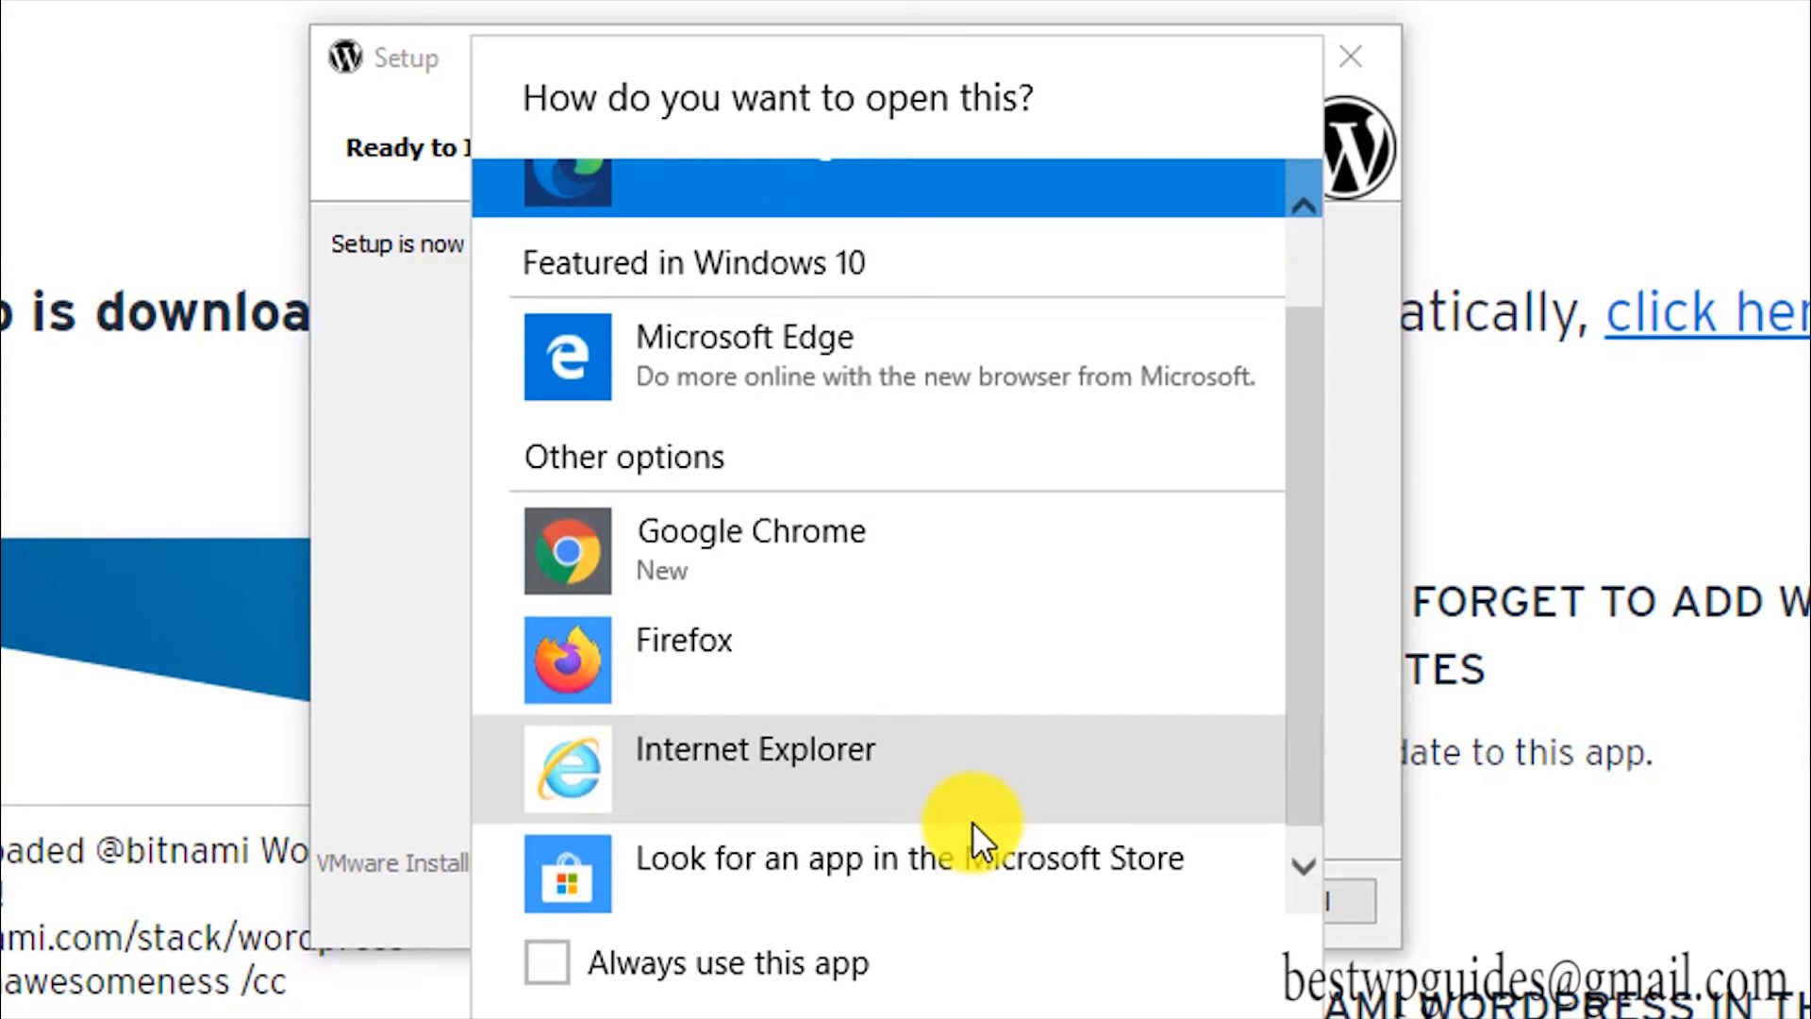
pyautogui.scroll(1, 981, 823)
pyautogui.click(1217, 1018)
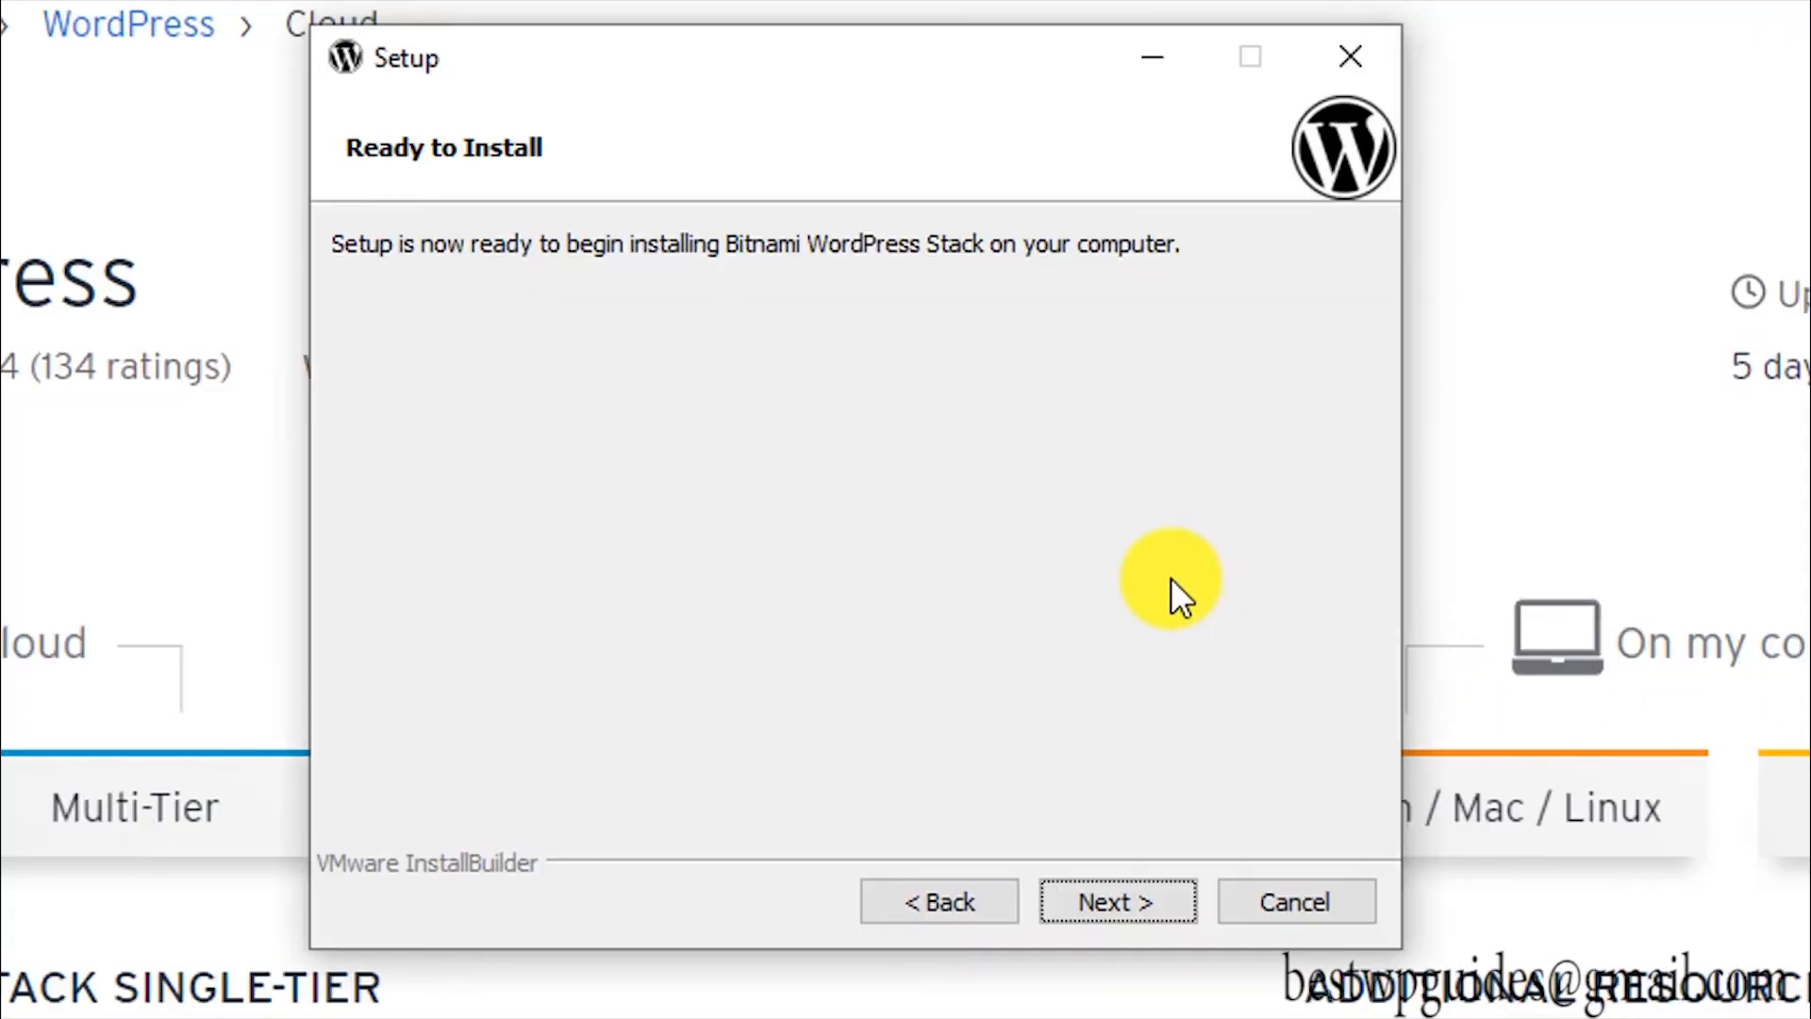
pyautogui.click(1119, 901)
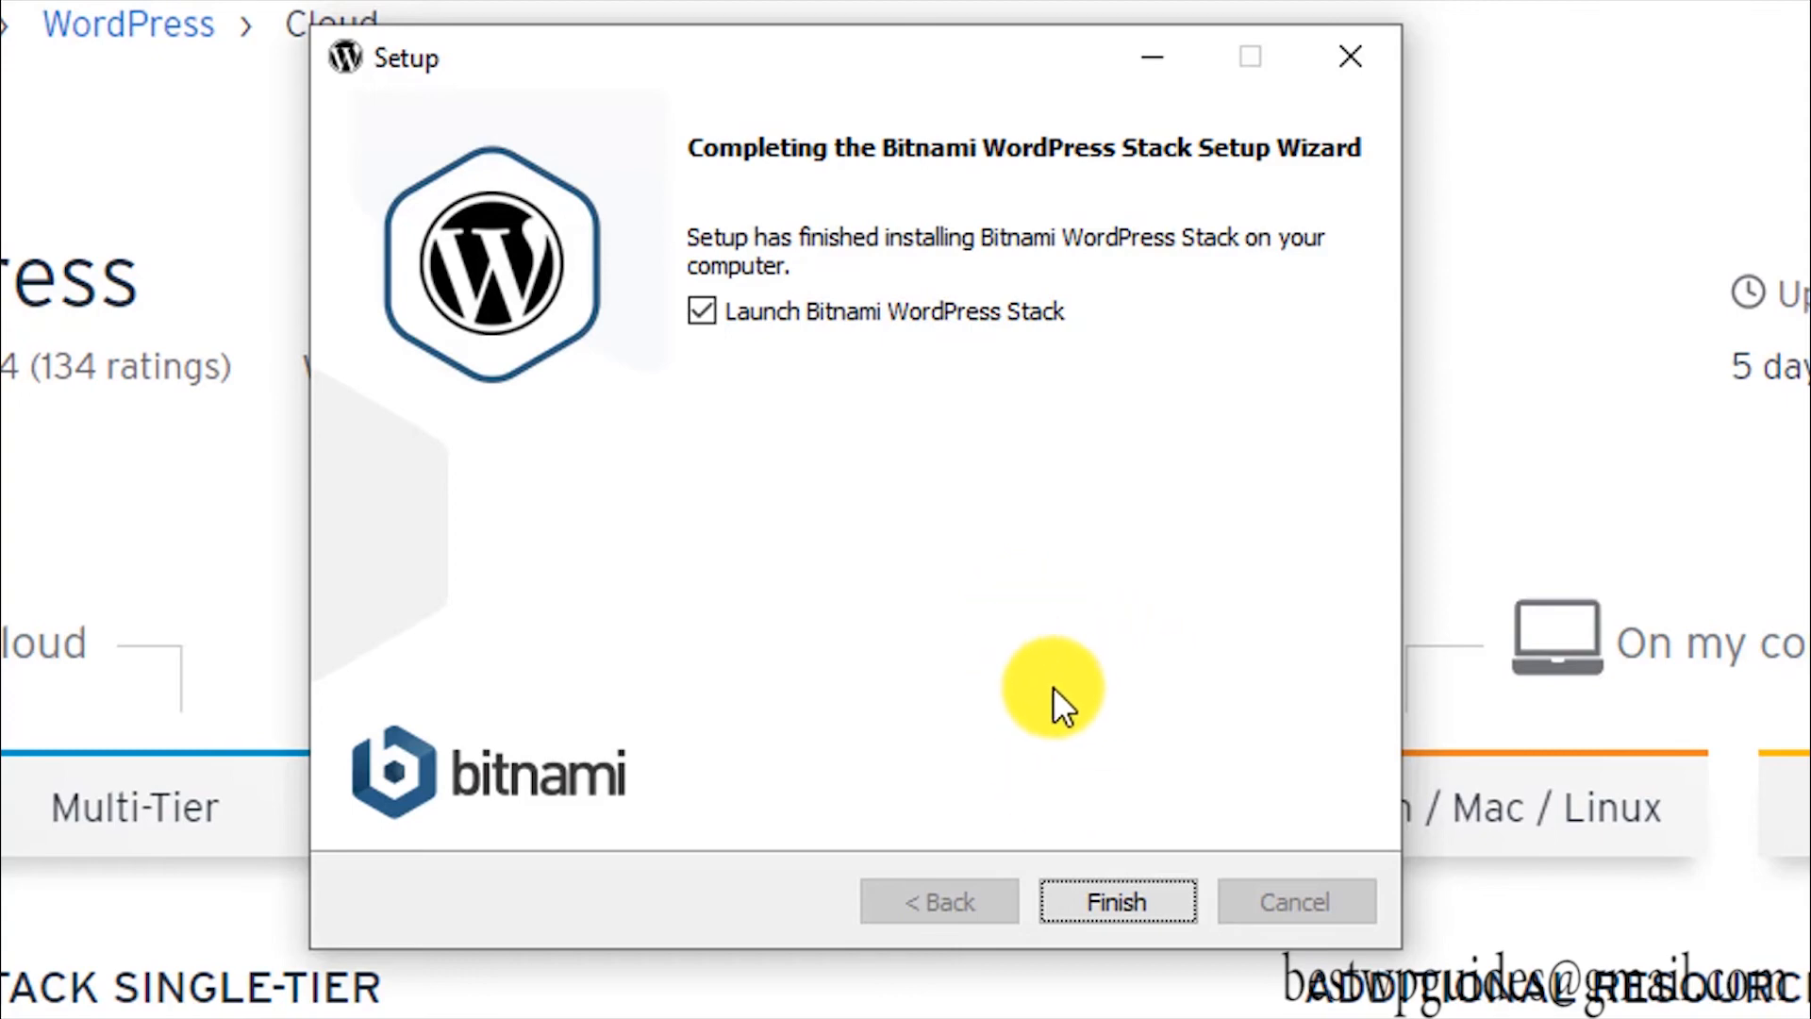
# Step: Finish the setup with Launch Bitnami WordPress Stack ticked
pyautogui.click(1089, 904)
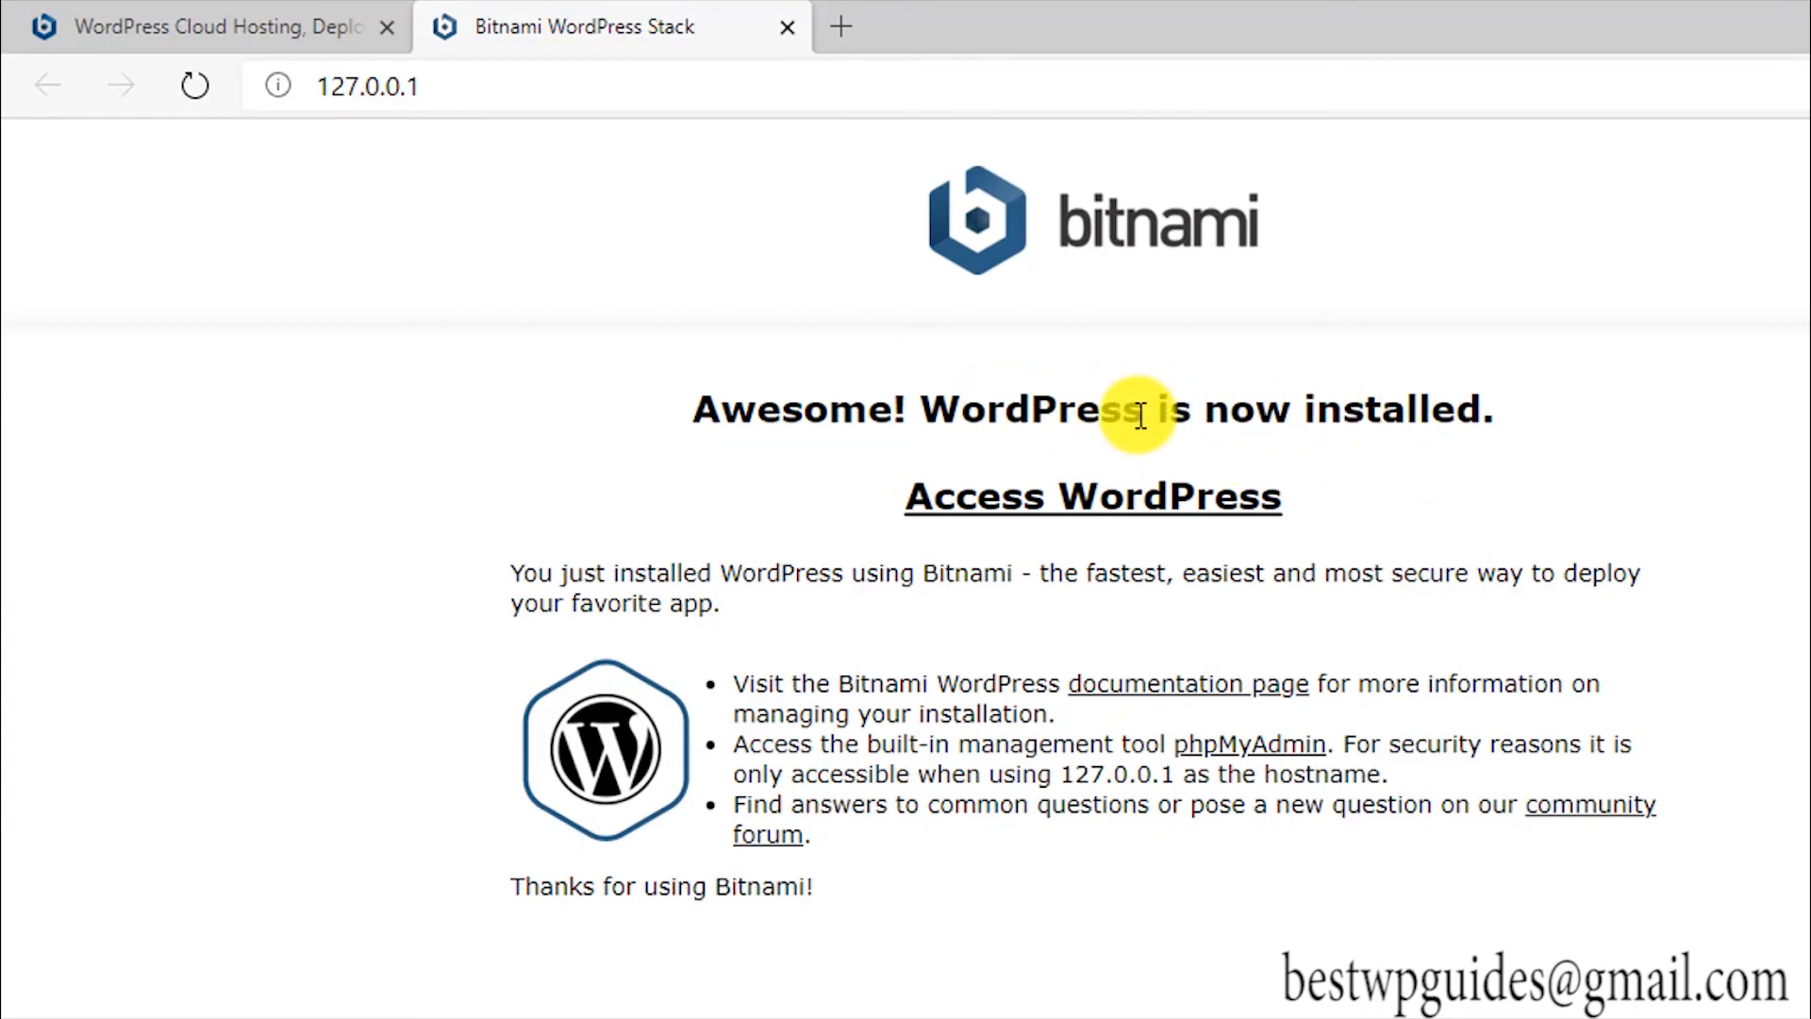
# Step: Open the local WordPress site at 127.0.0.1/wordpress/ and scroll through its Hello world! post
pyautogui.click(1057, 519)
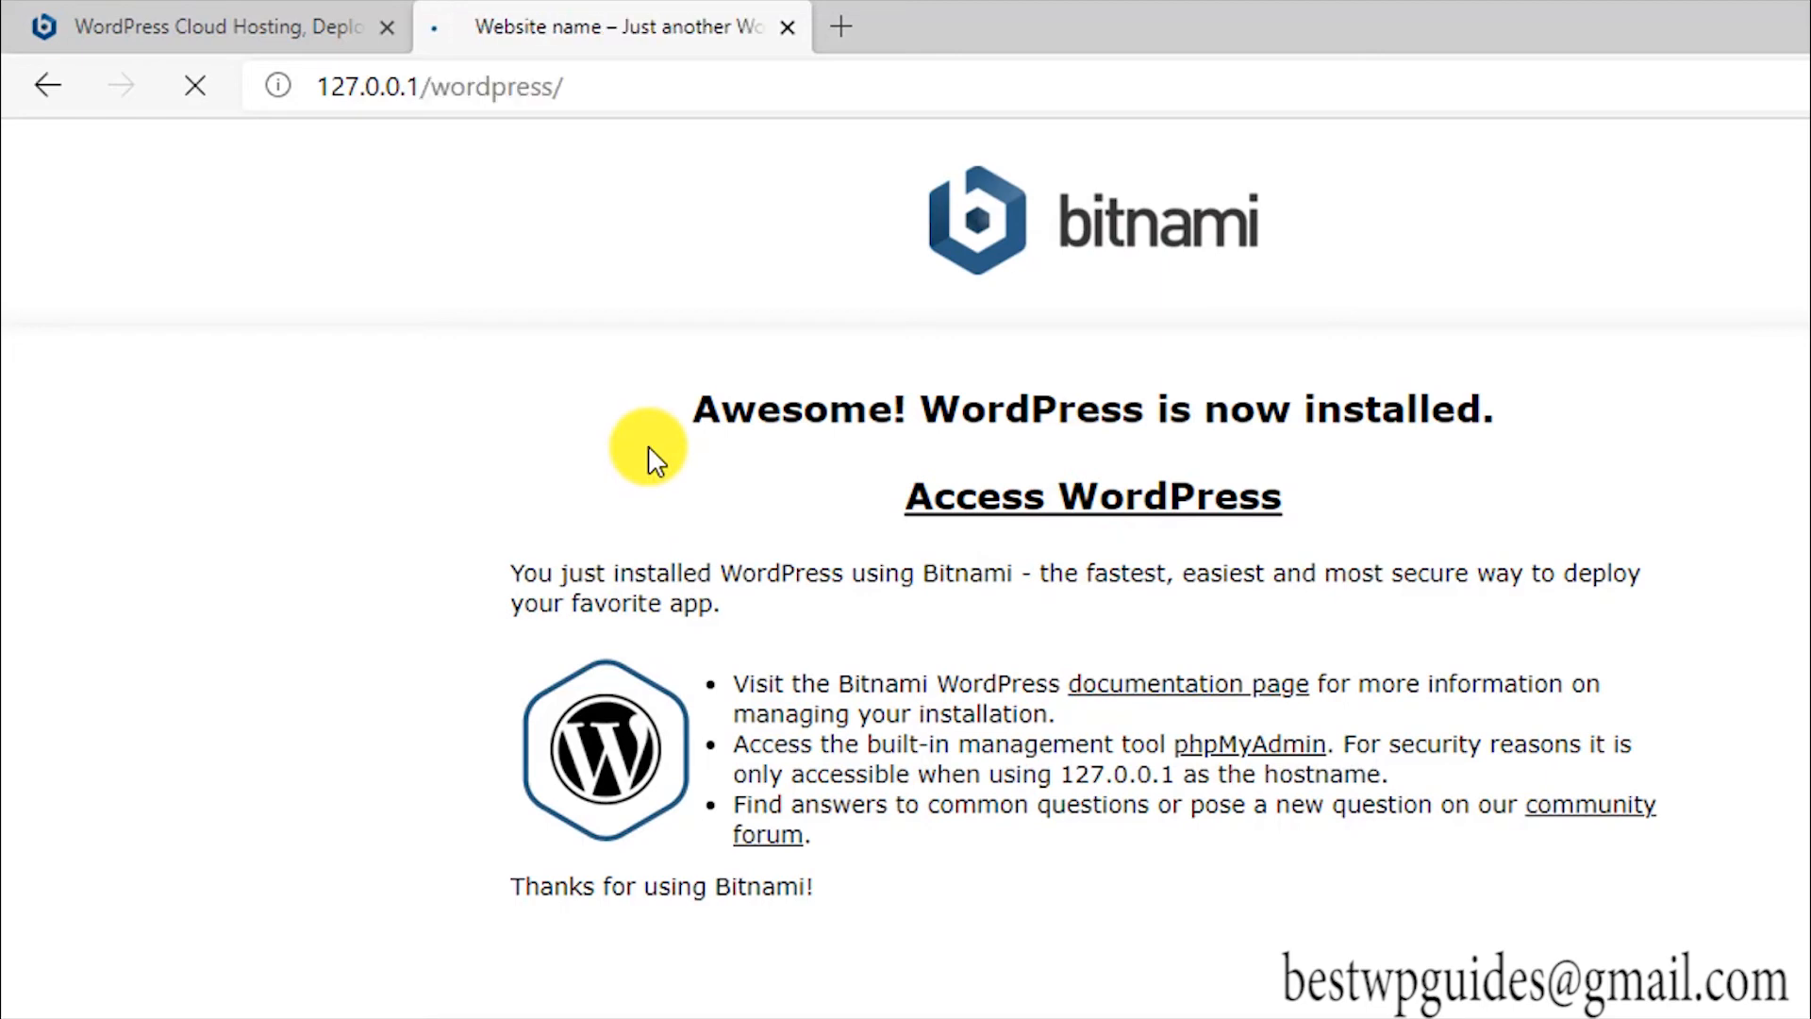
pyautogui.scroll(-10, 617, 445)
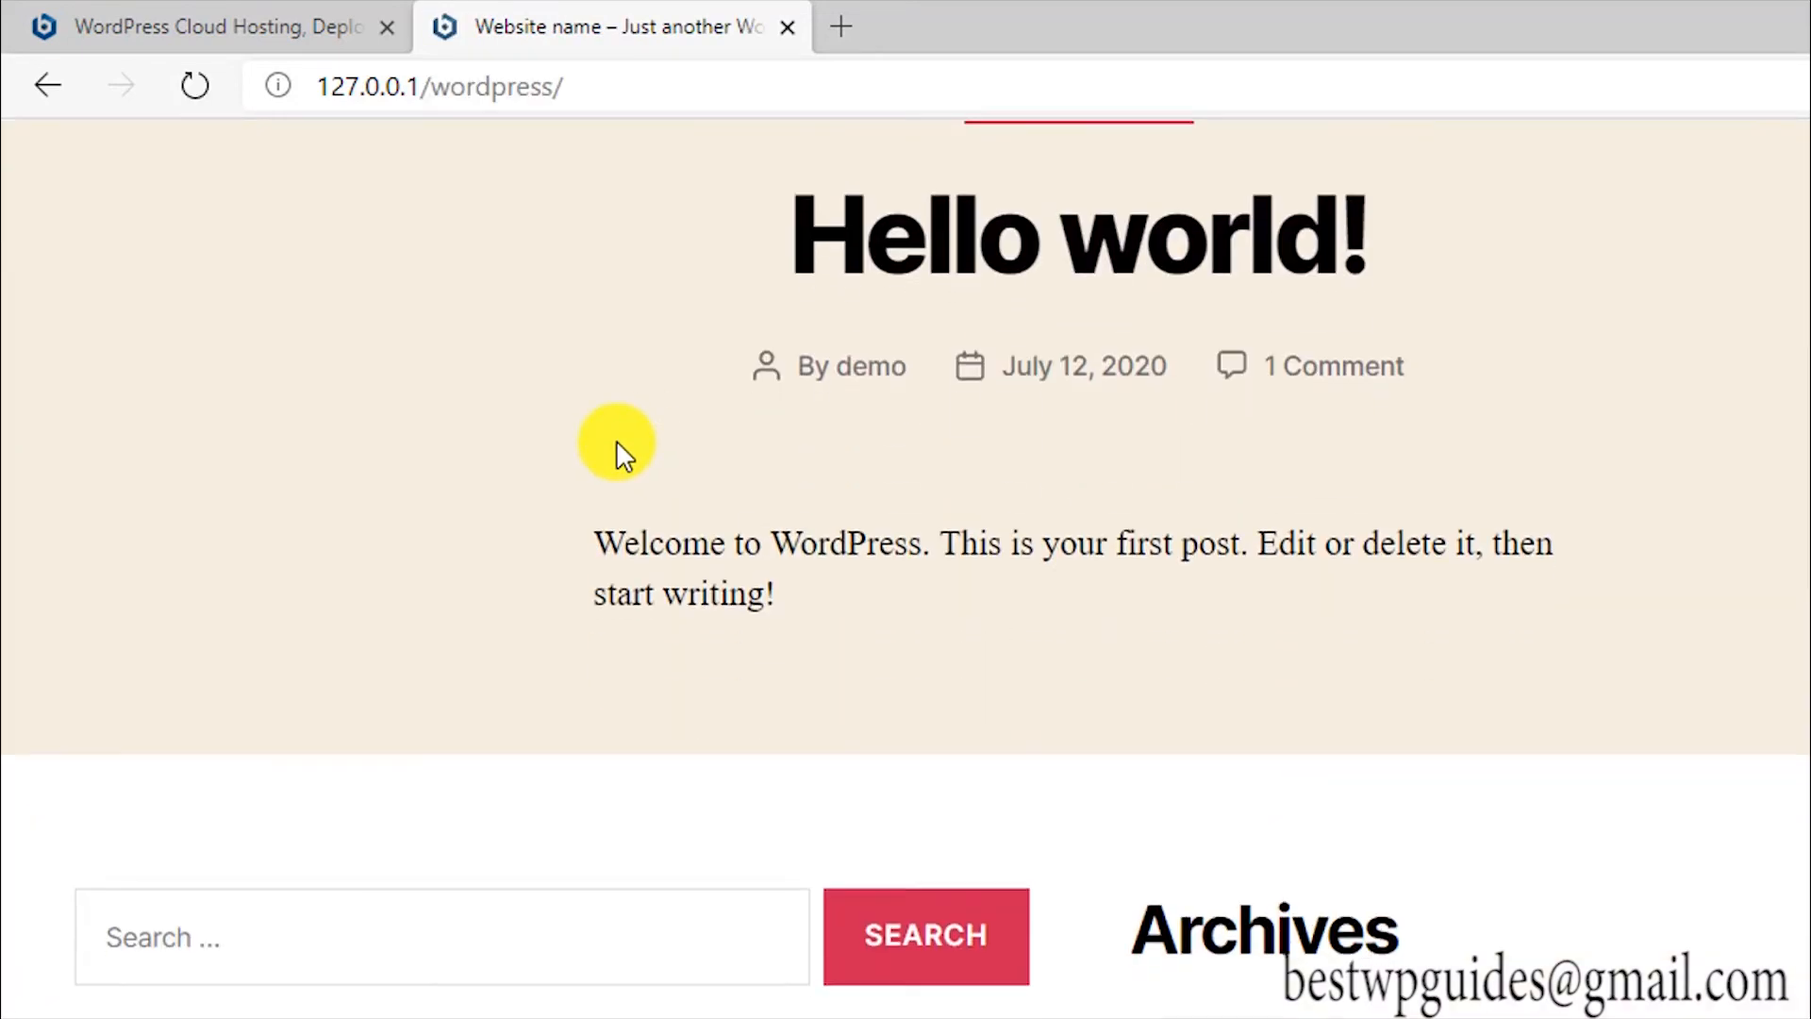
pyautogui.scroll(10, 610, 500)
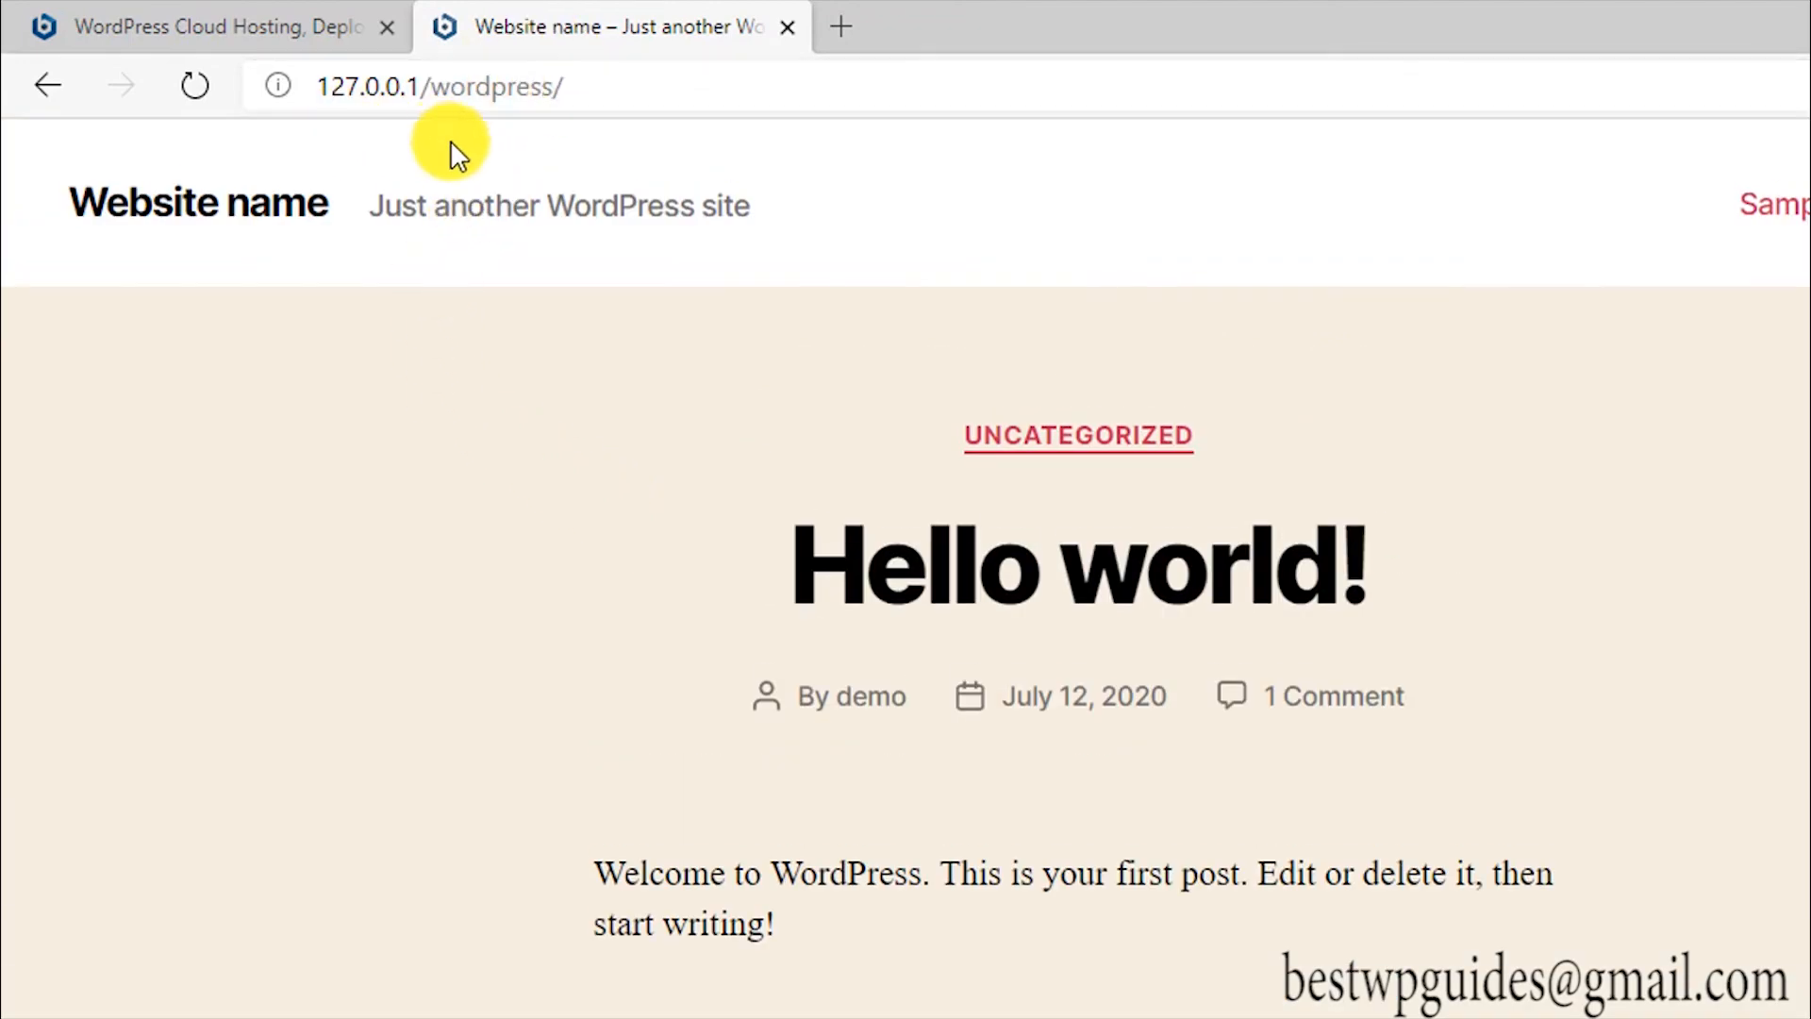
# Step: Save the local WordPress site as a Microsoft Edge favorite in the Favorites bar
pyautogui.click(407, 86)
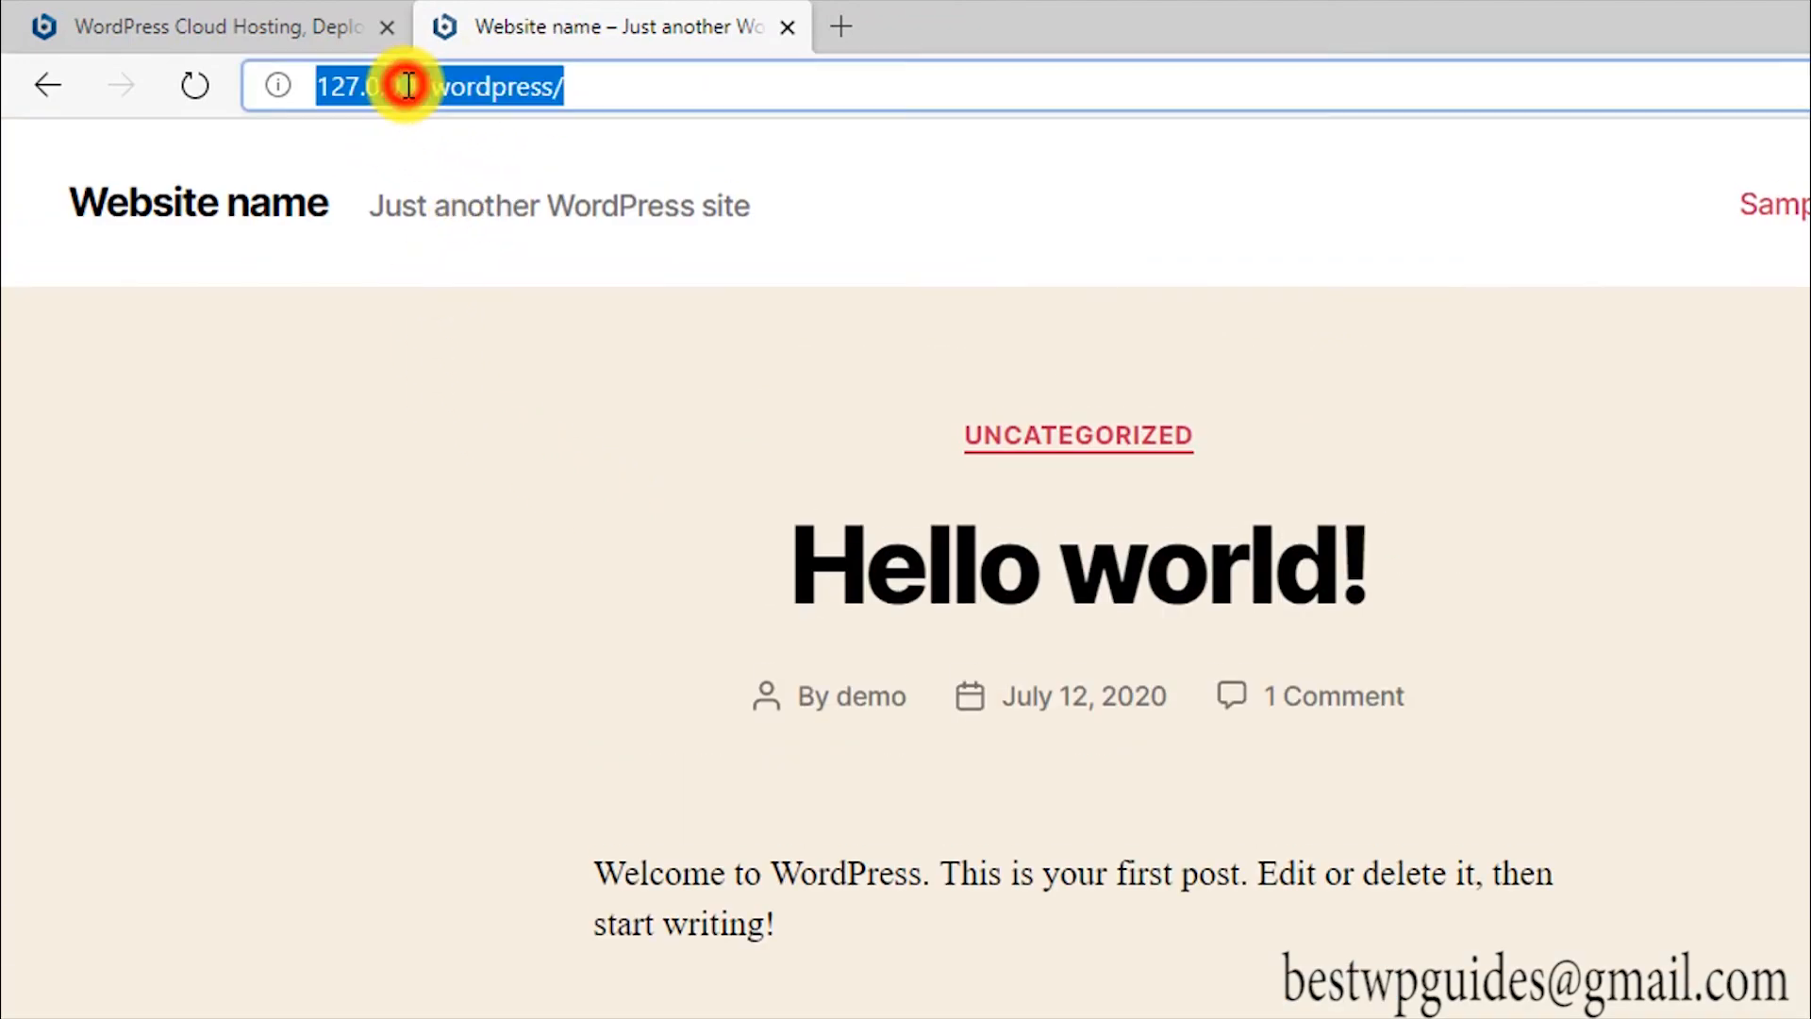
pyautogui.click(591, 84)
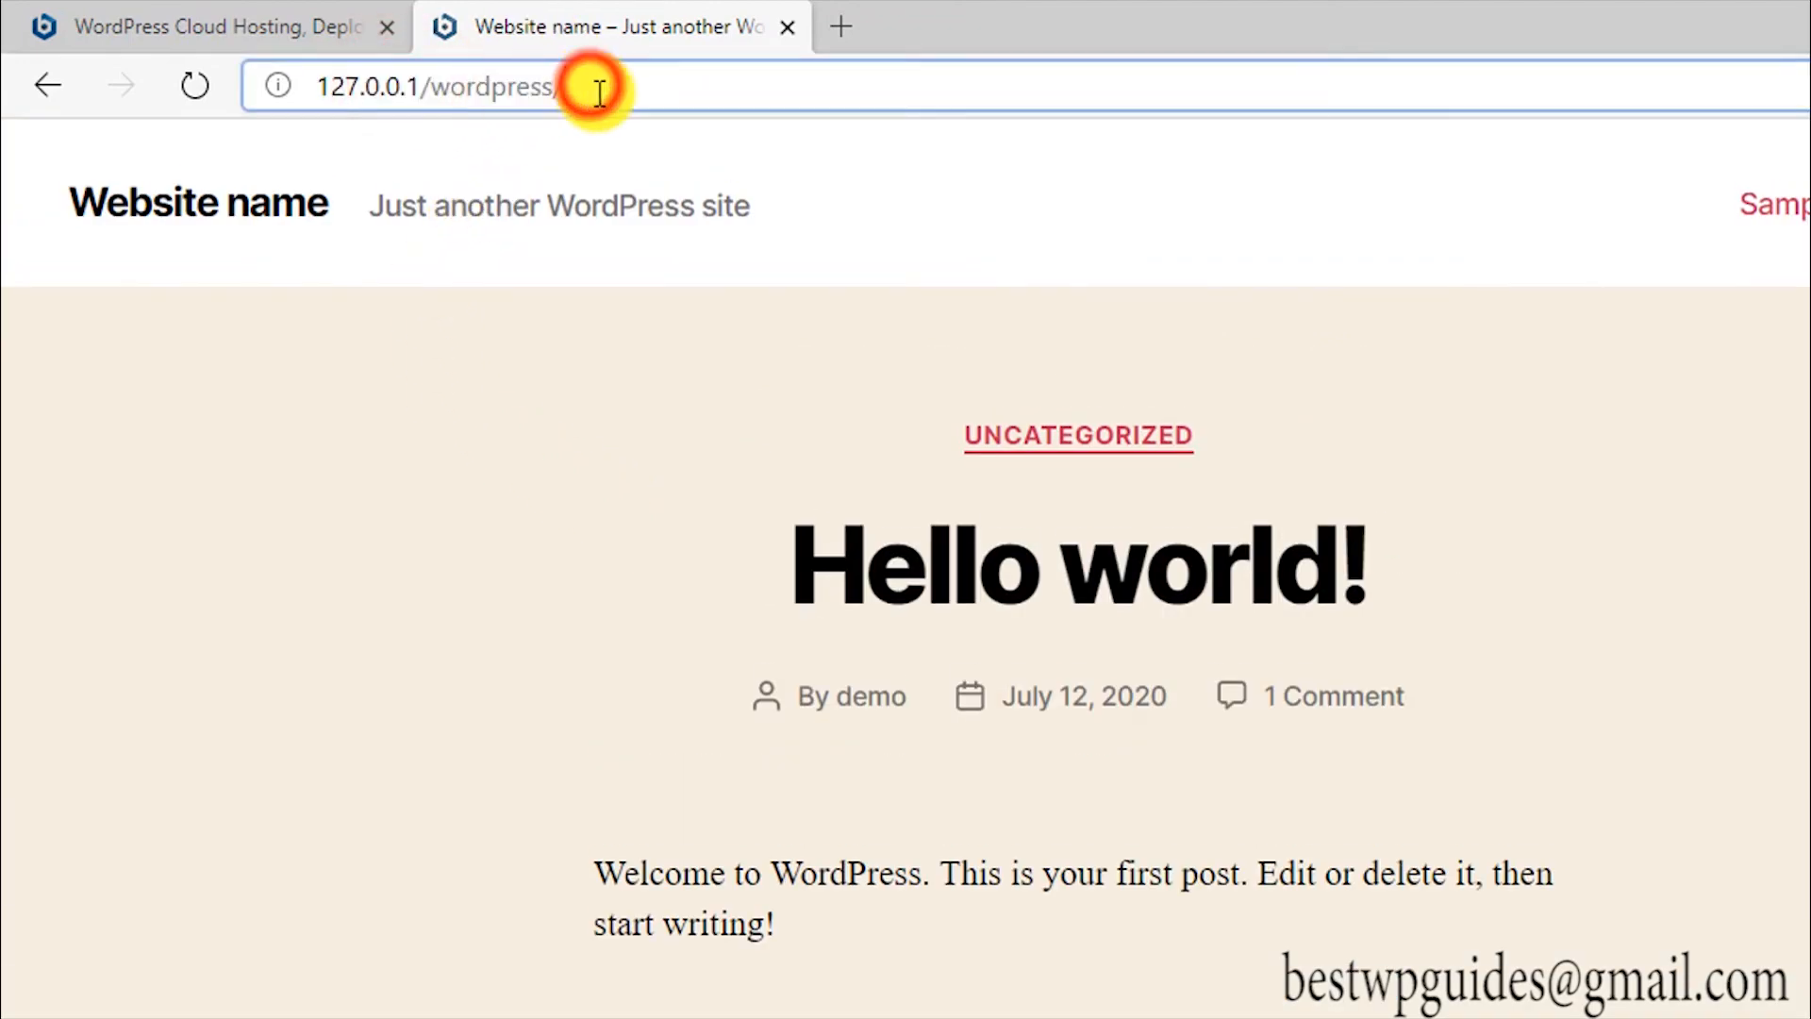
pyautogui.click(358, 86)
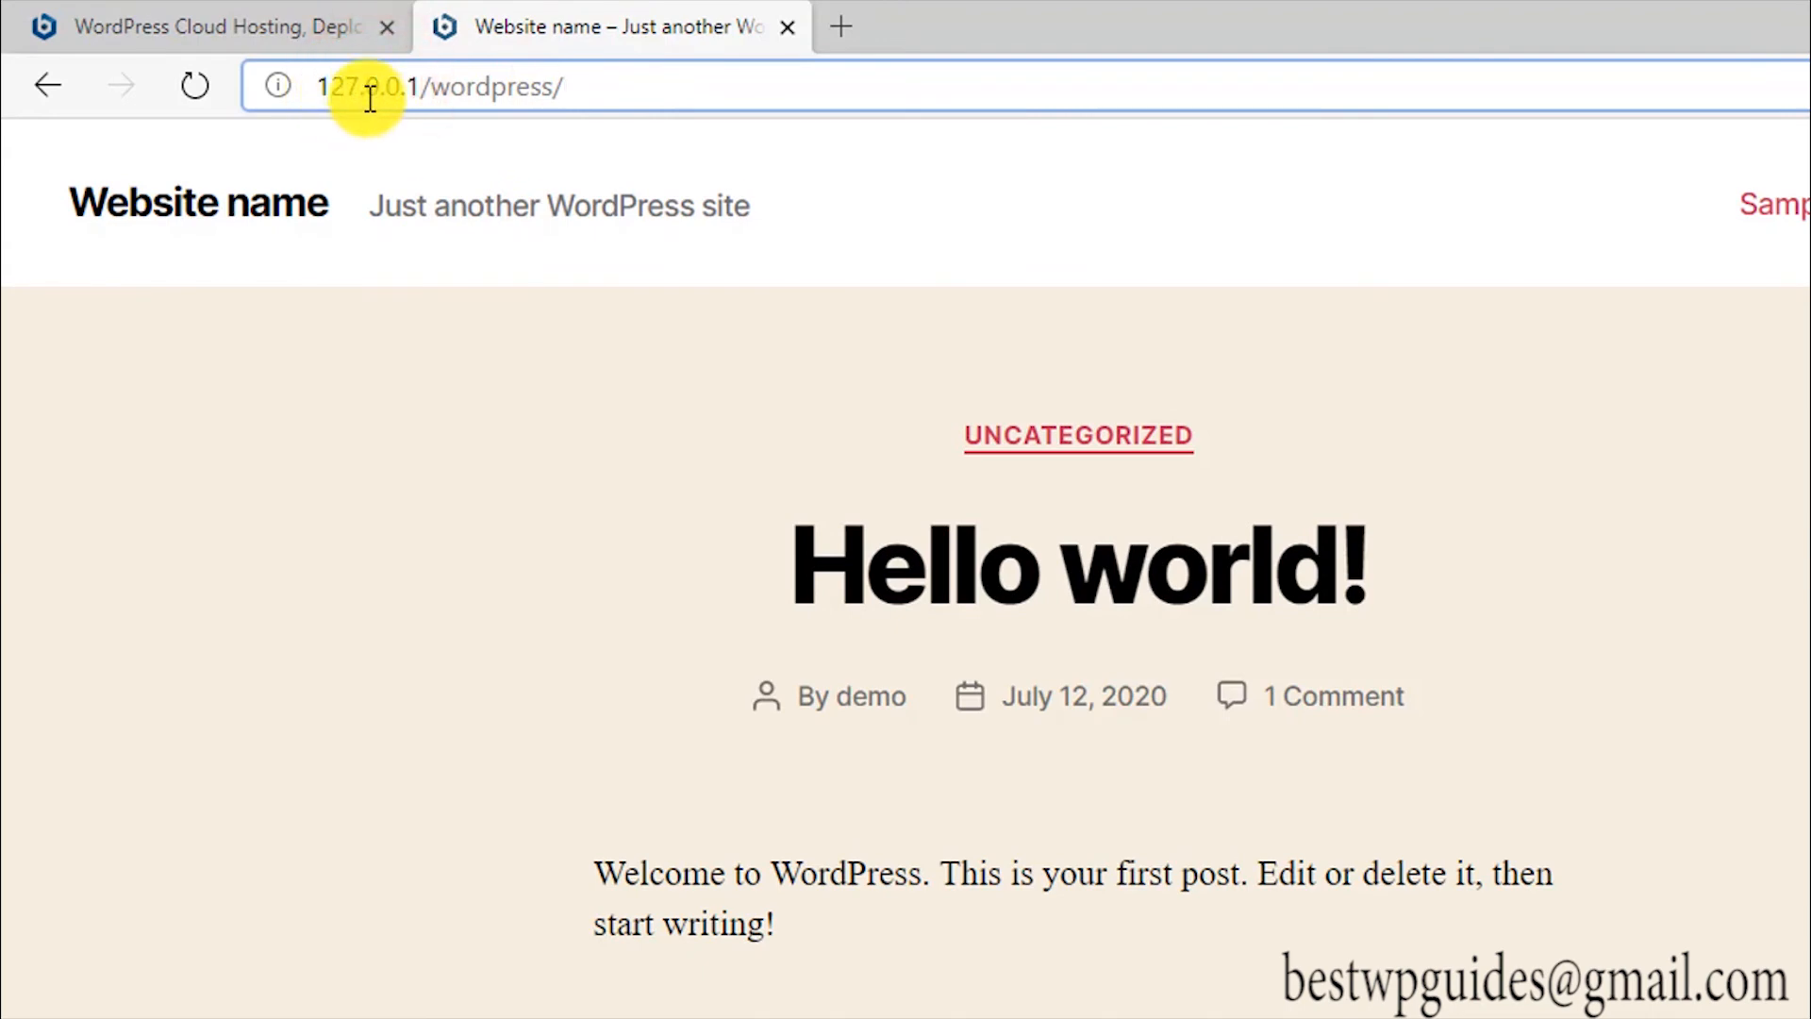
pyautogui.moveTo(428, 89); pyautogui.dragTo(317, 86)
pyautogui.click(648, 79)
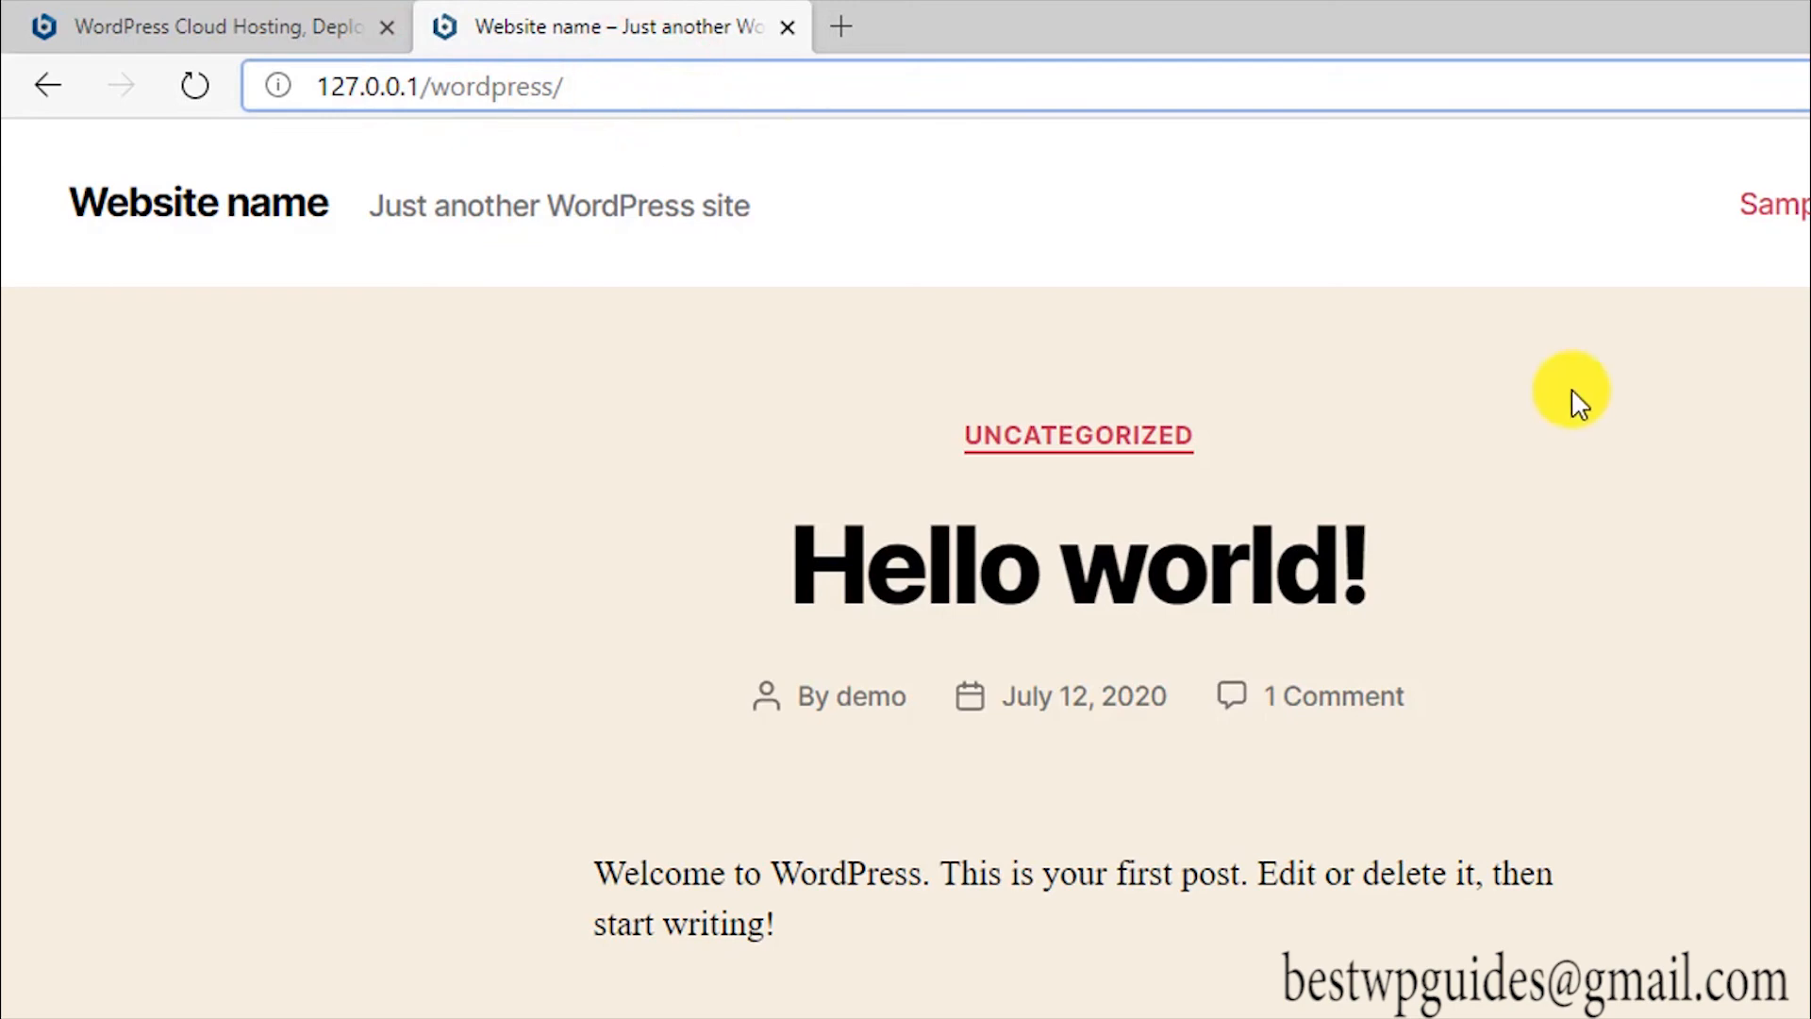
pyautogui.click(1571, 76)
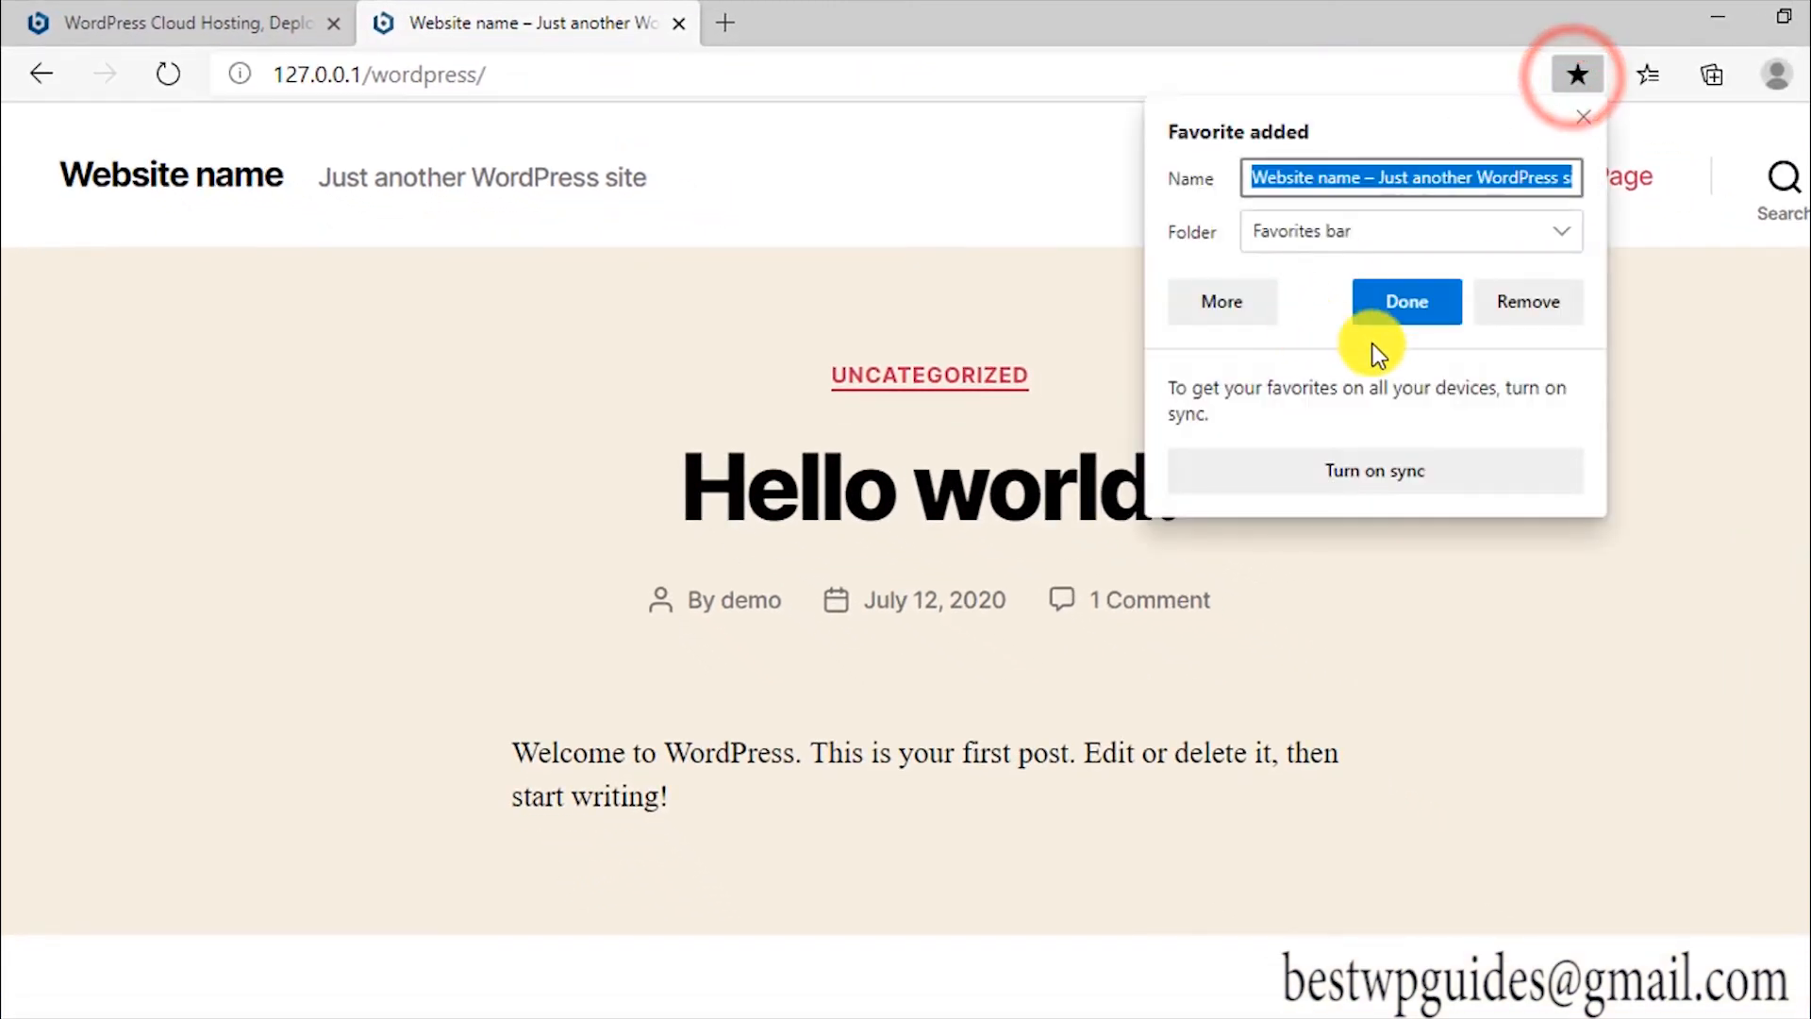
pyautogui.click(1396, 304)
pyautogui.click(488, 455)
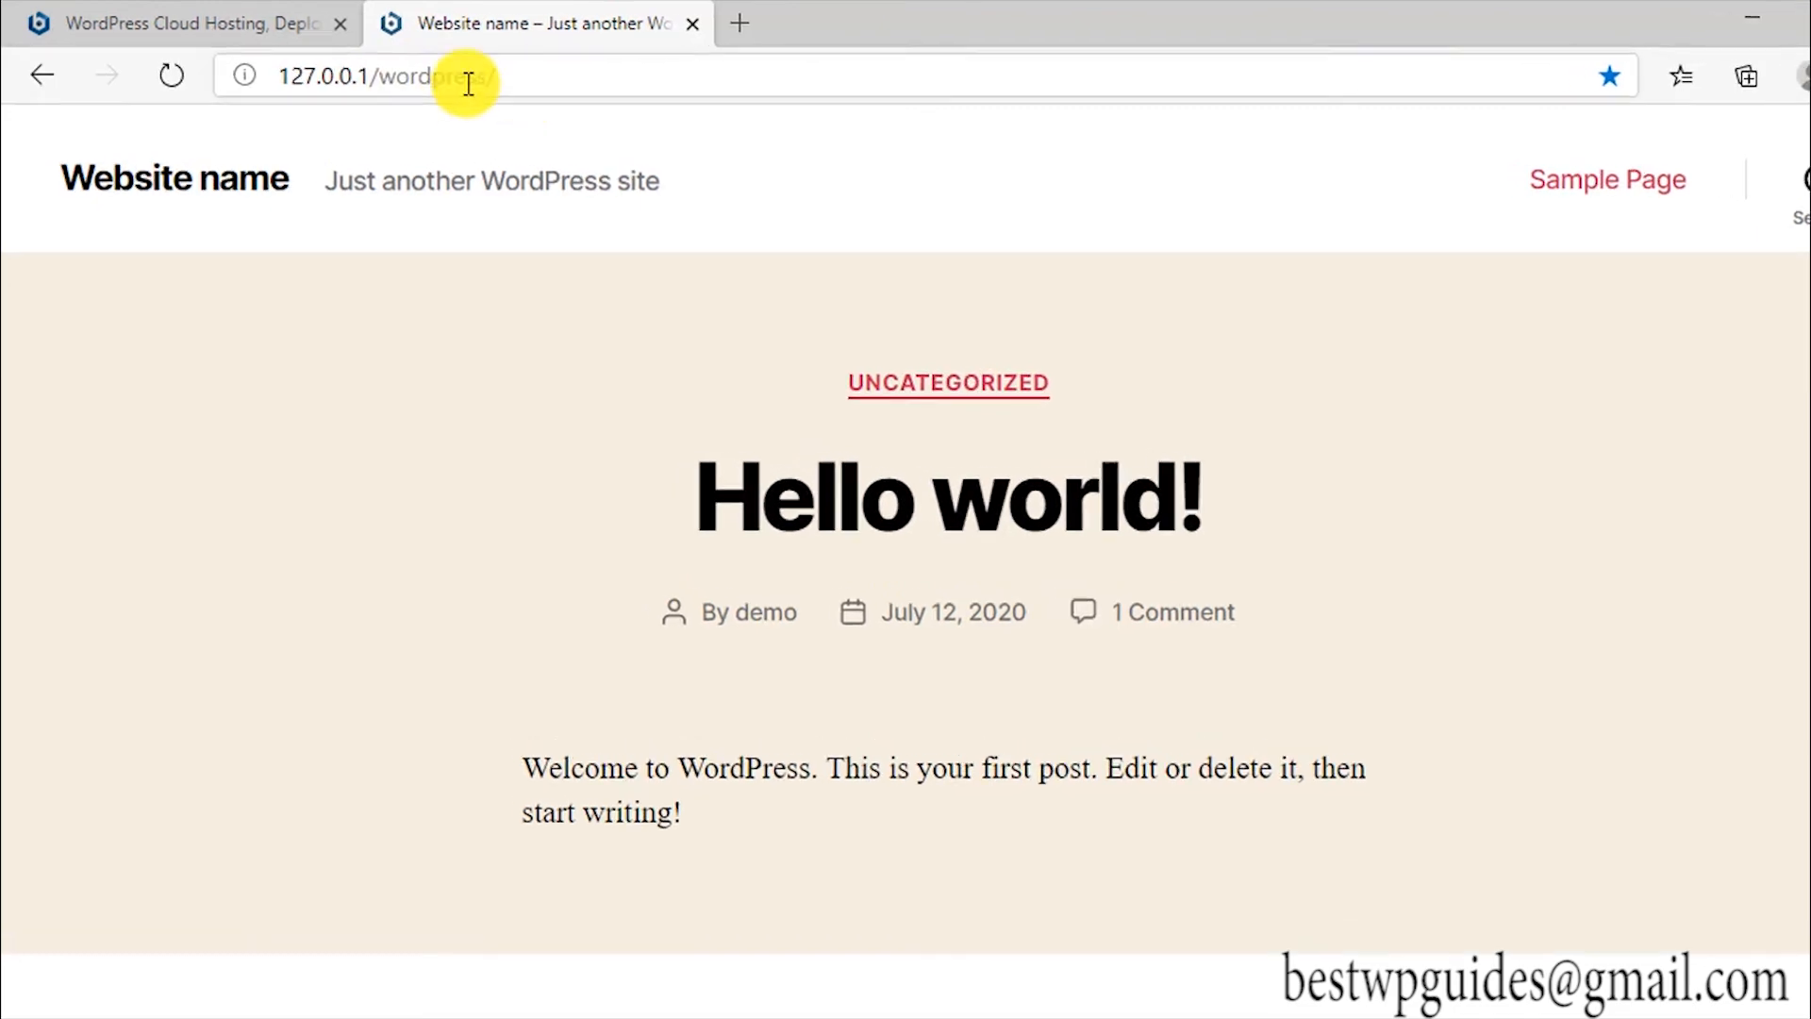
pyautogui.click(866, 116)
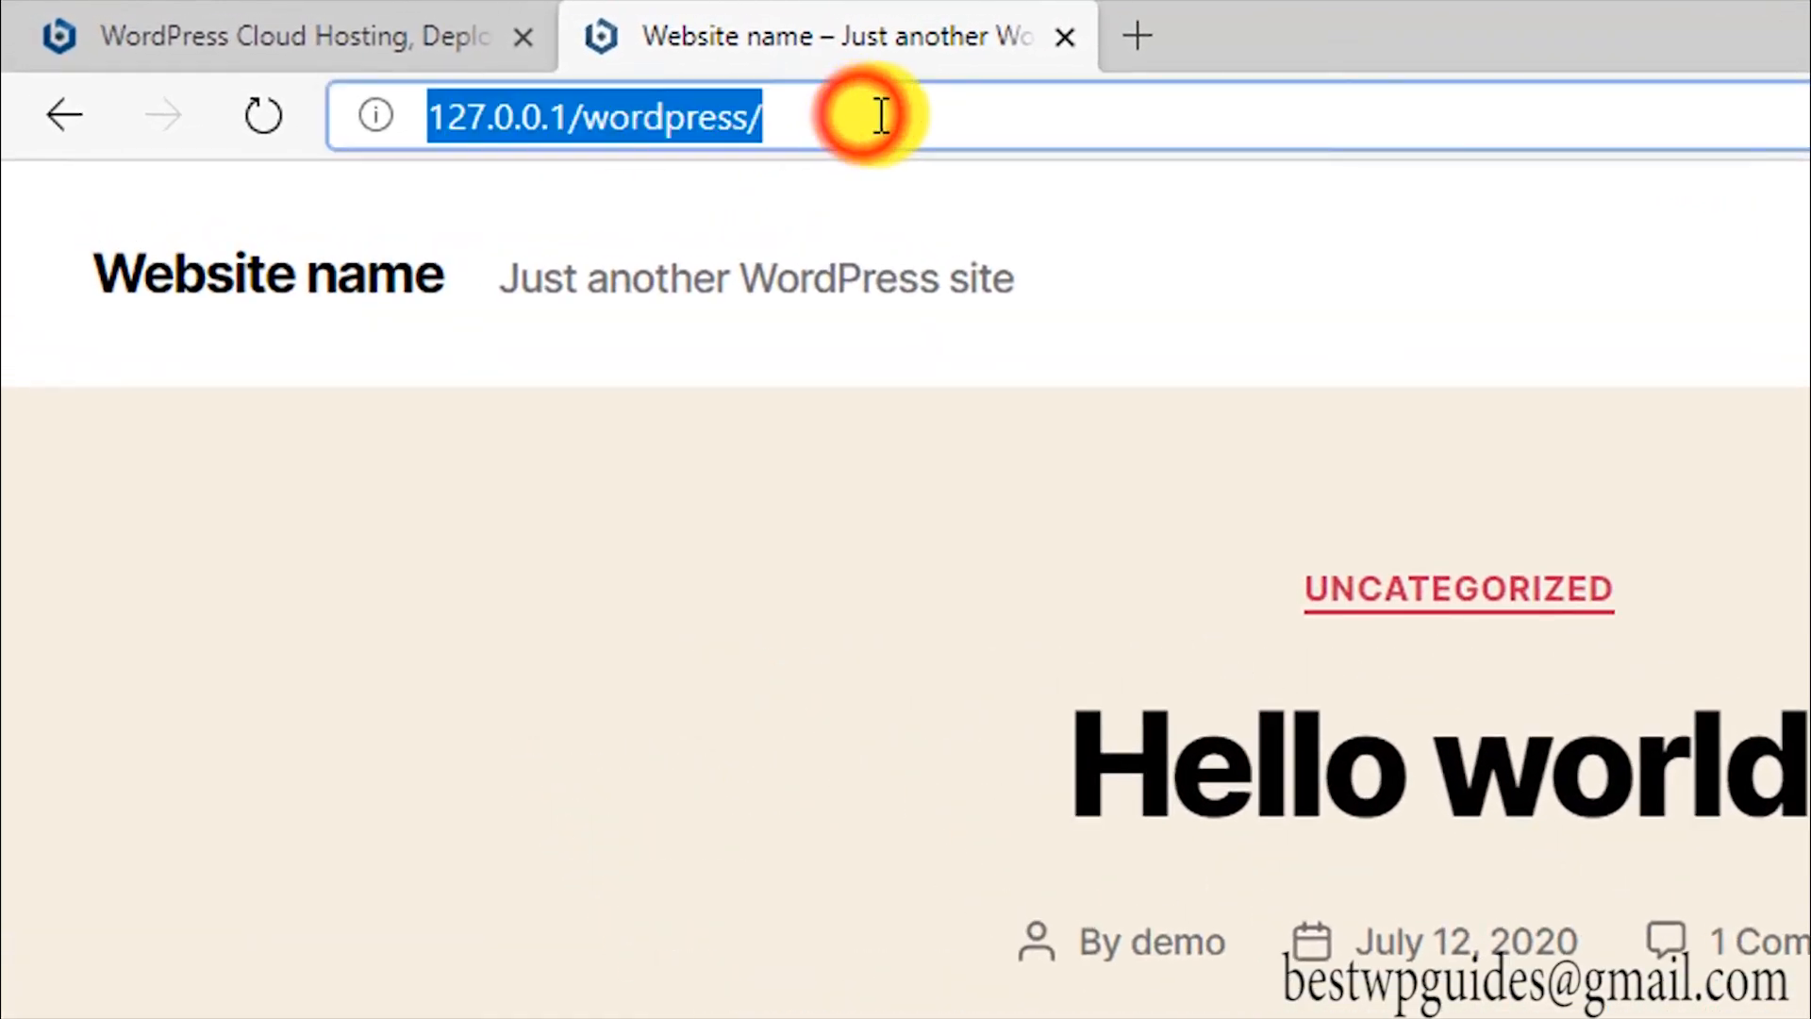
# Step: Load the admin login page at 127.0.0.1/wordpress/wp-admin by appending wp-admin to the address
pyautogui.click(982, 112)
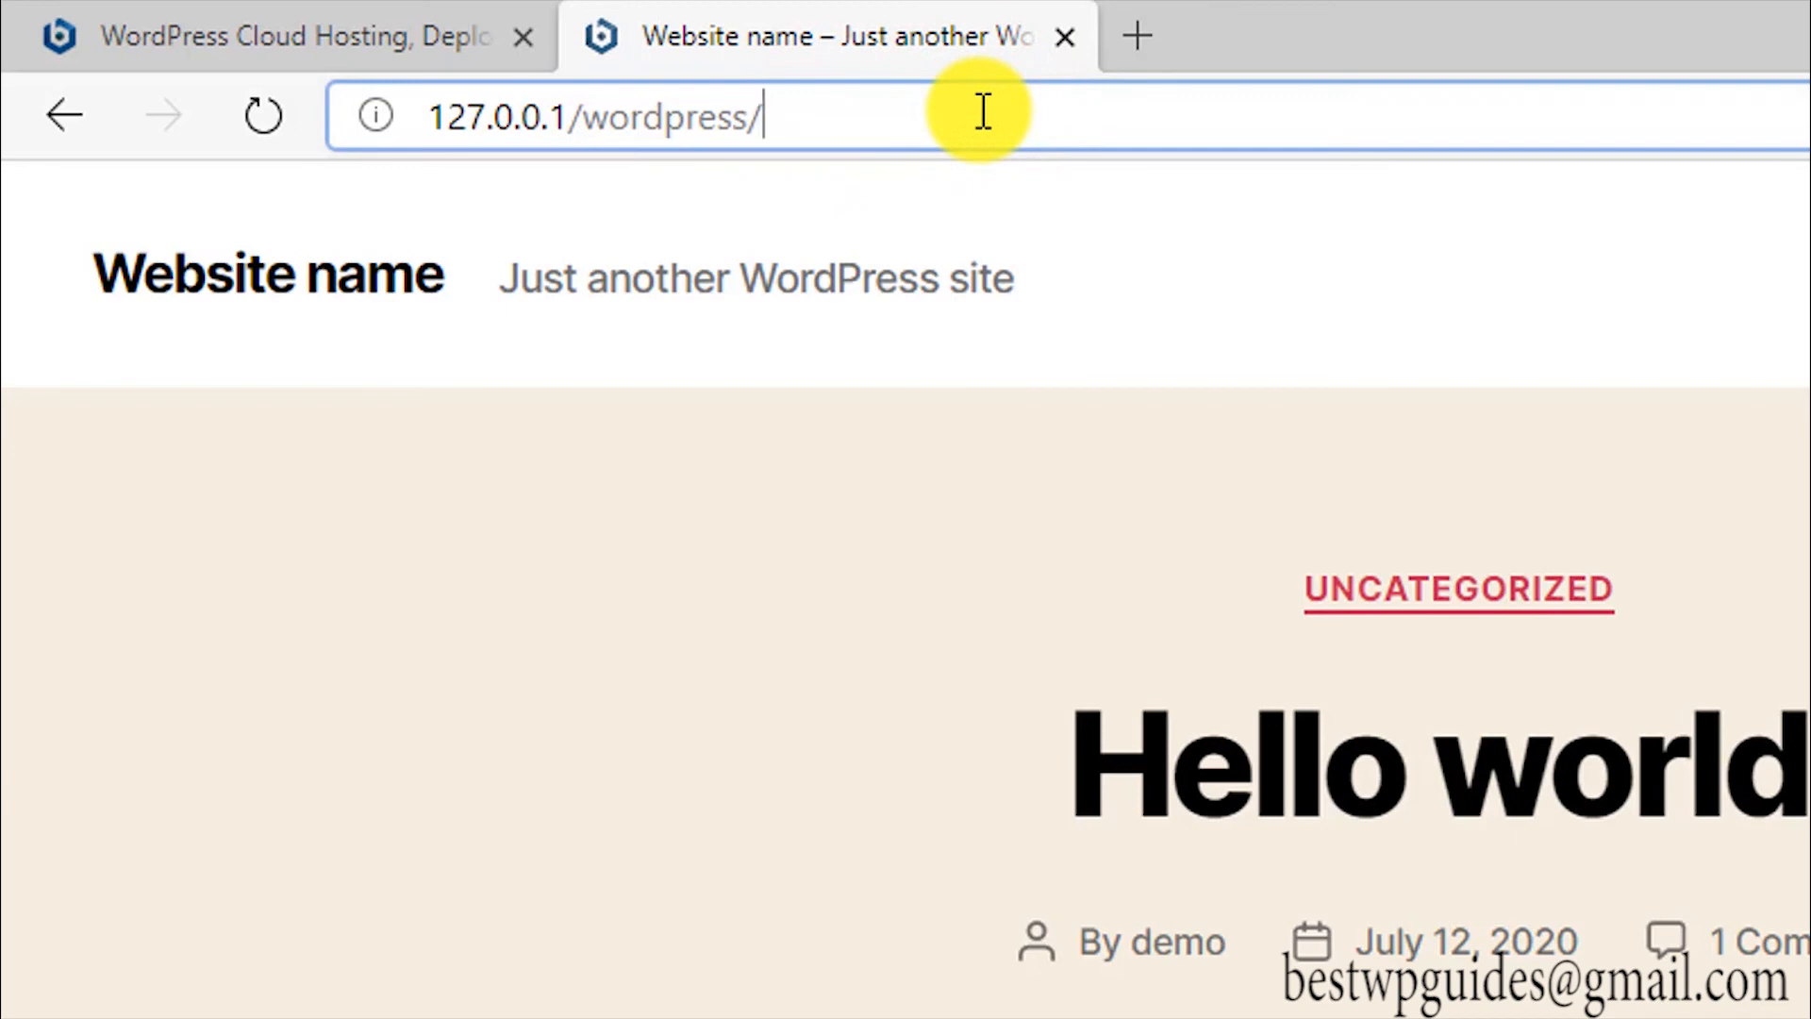
pyautogui.write('wp')
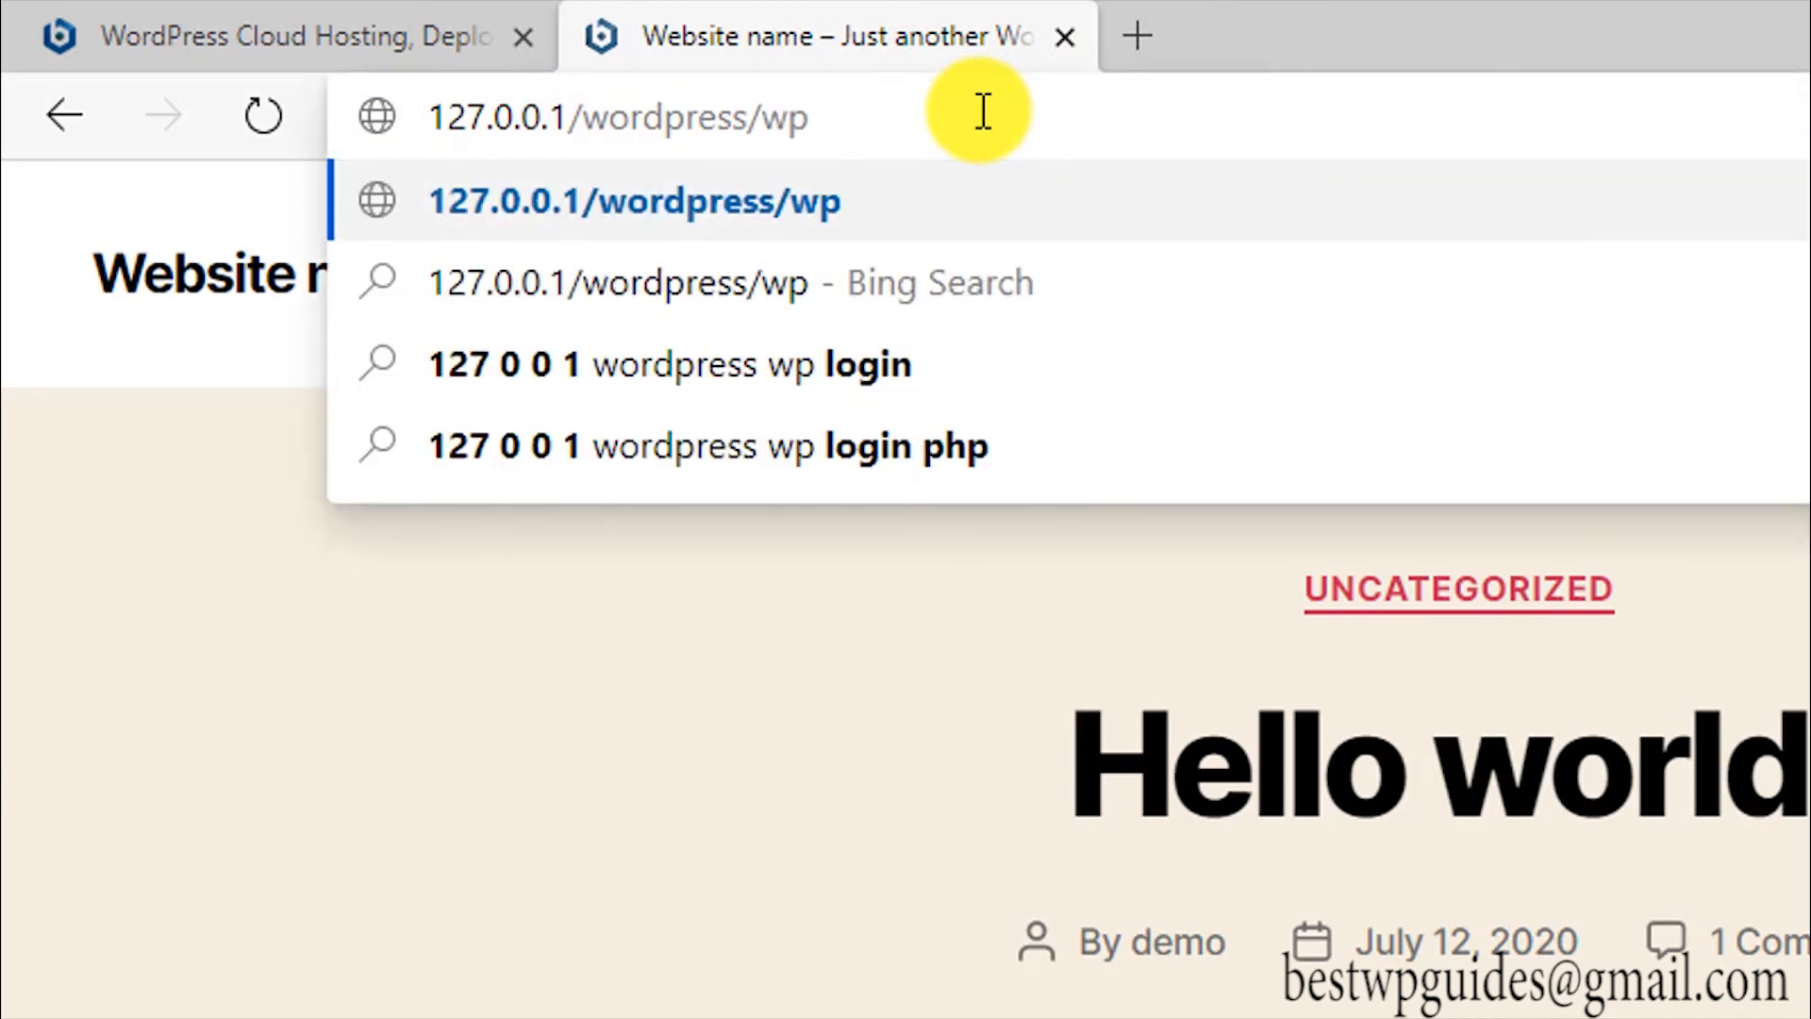
pyautogui.write('=')
pyautogui.press('BackSpace')
pyautogui.write('-admin')
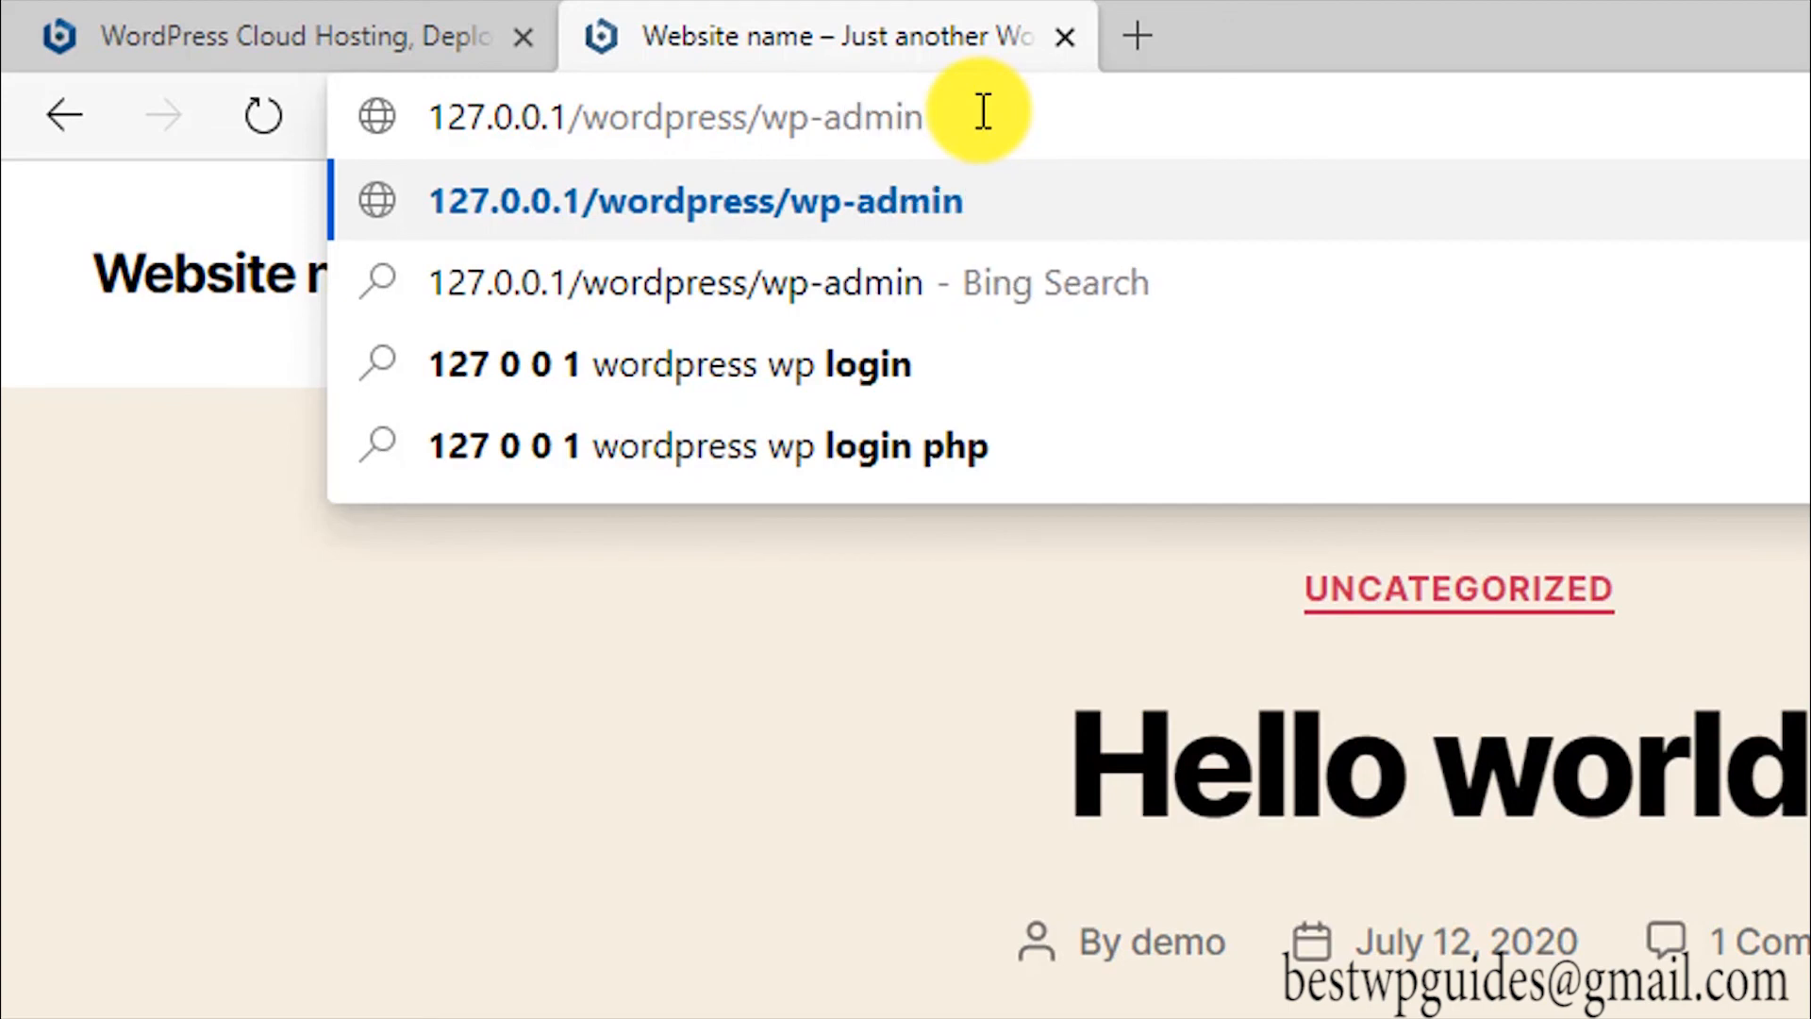
pyautogui.press('Return')
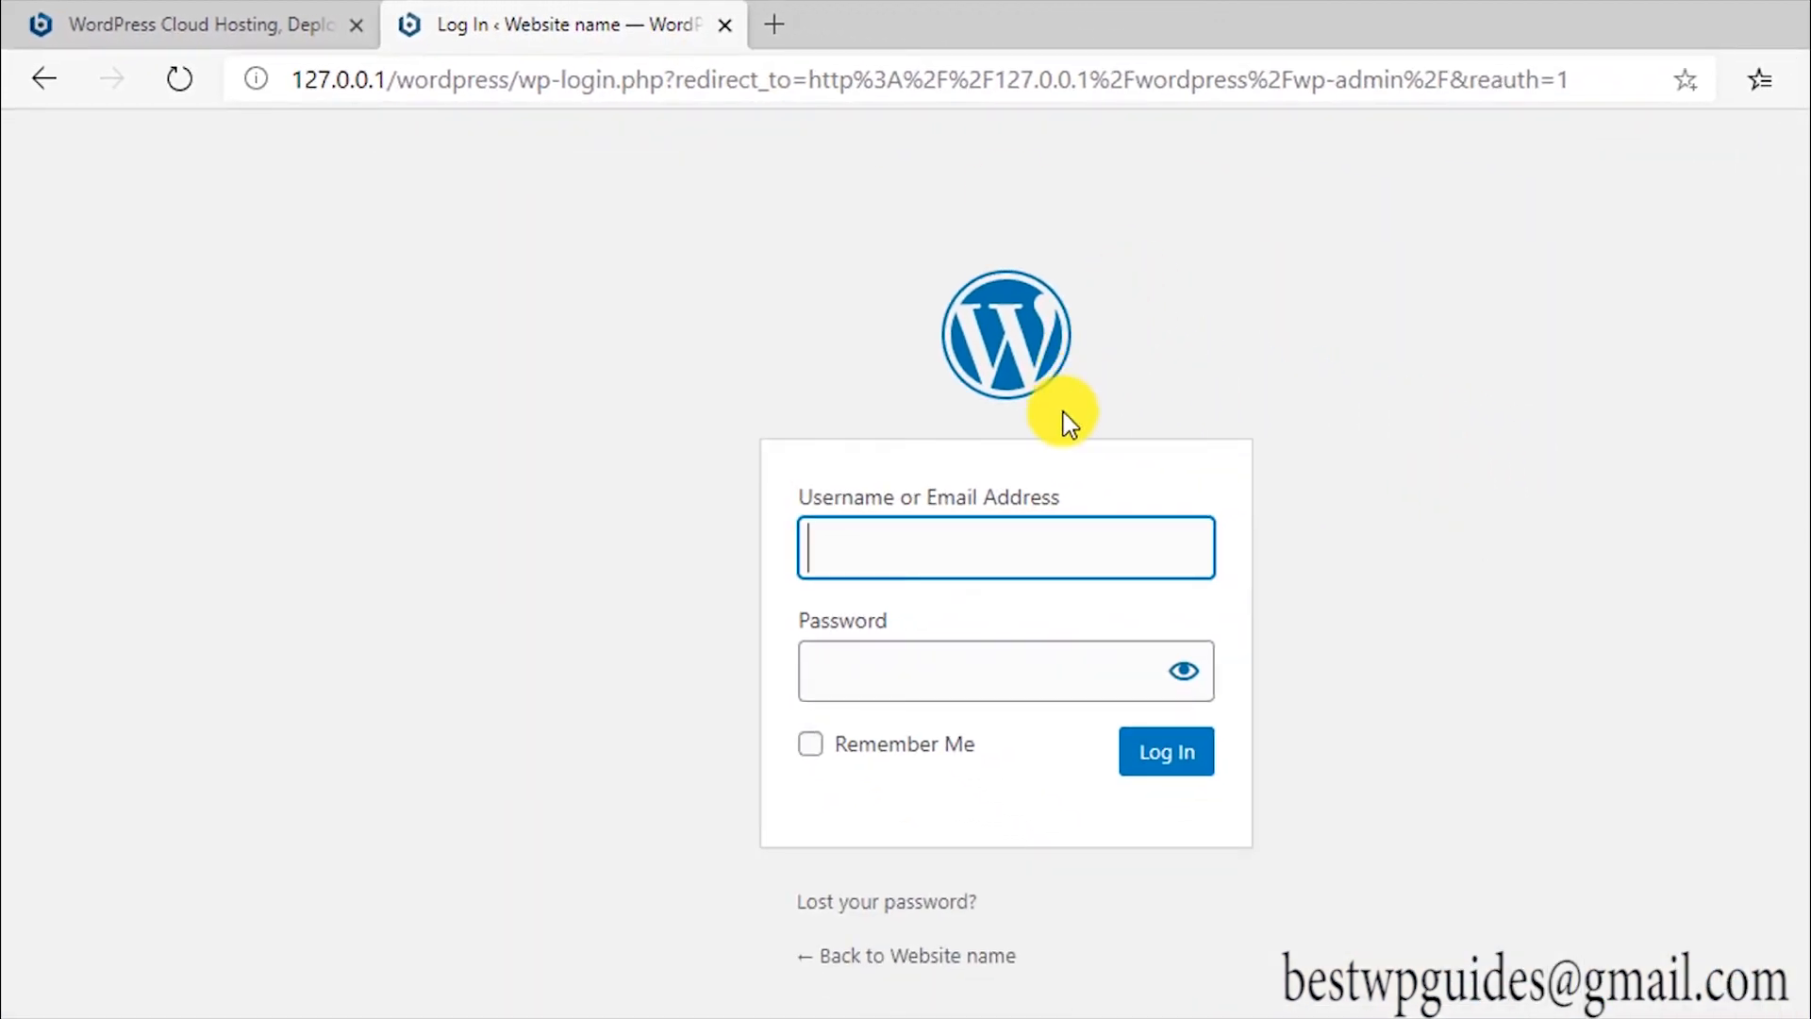
# Step: Sign in with the admin username and password, with Remember Me ticked
pyautogui.click(1074, 567)
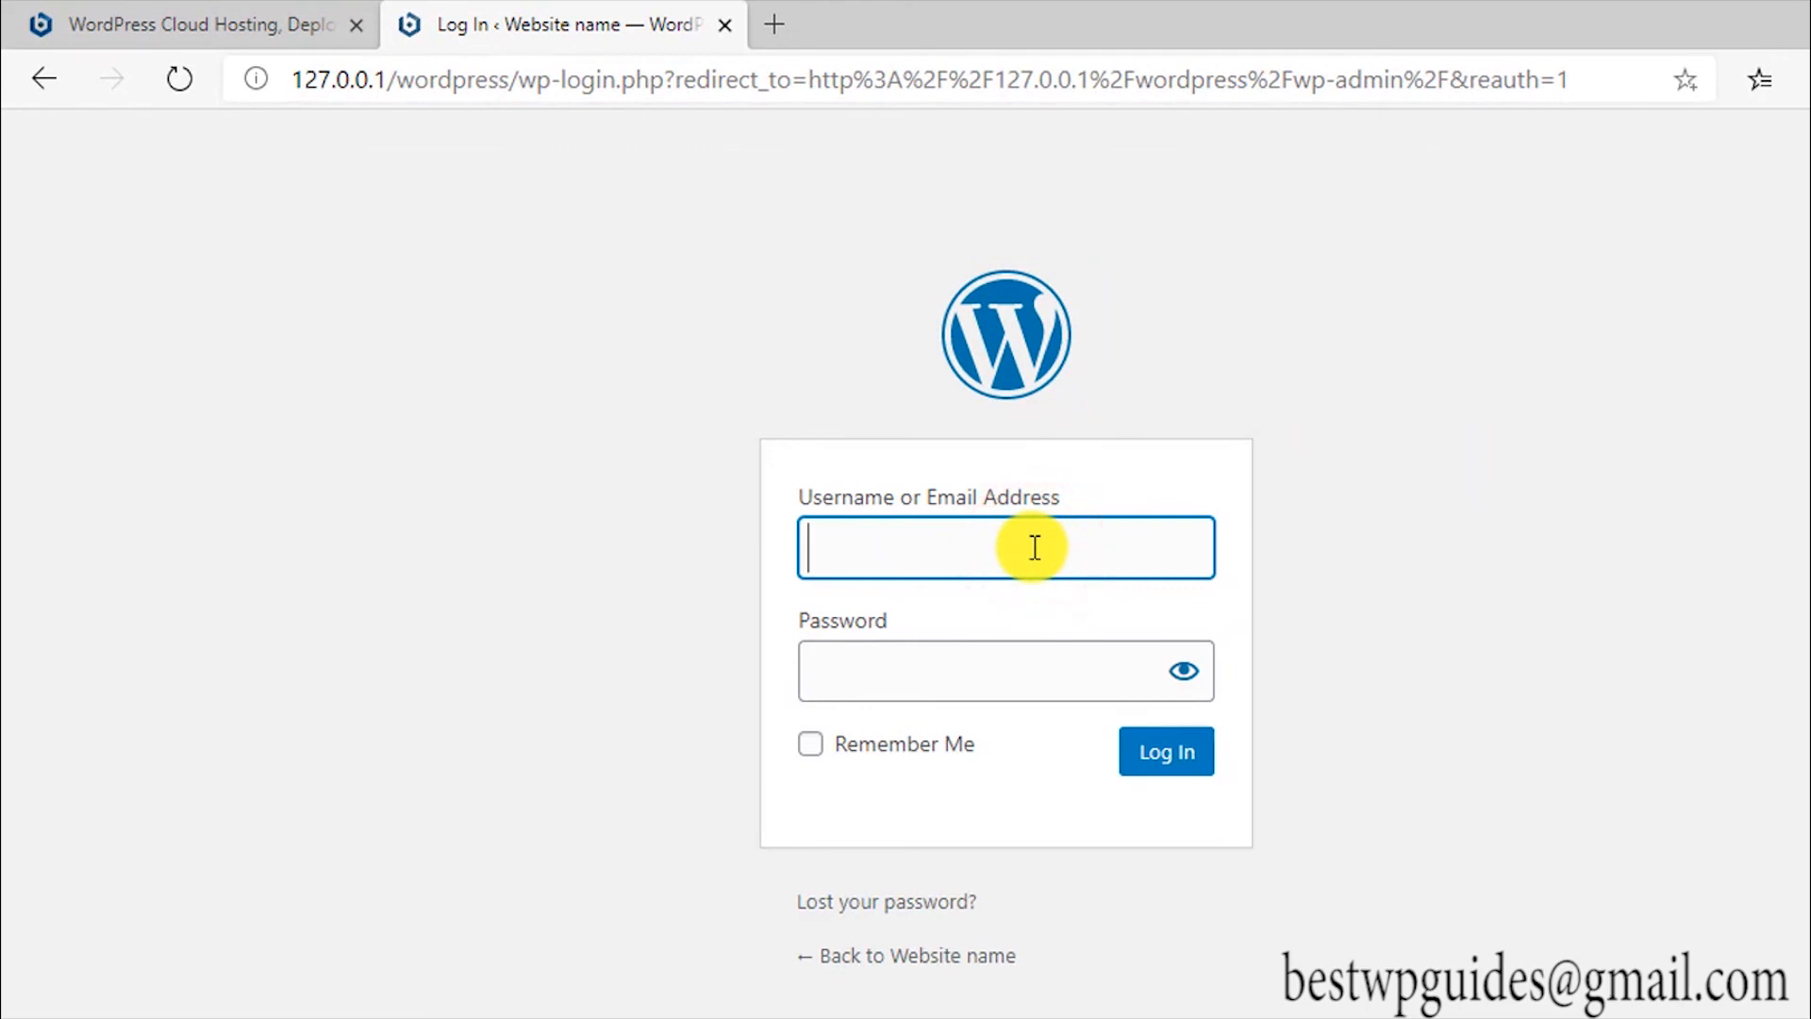
pyautogui.write('demo')
pyautogui.press('Tab')
pyautogui.write('demo')
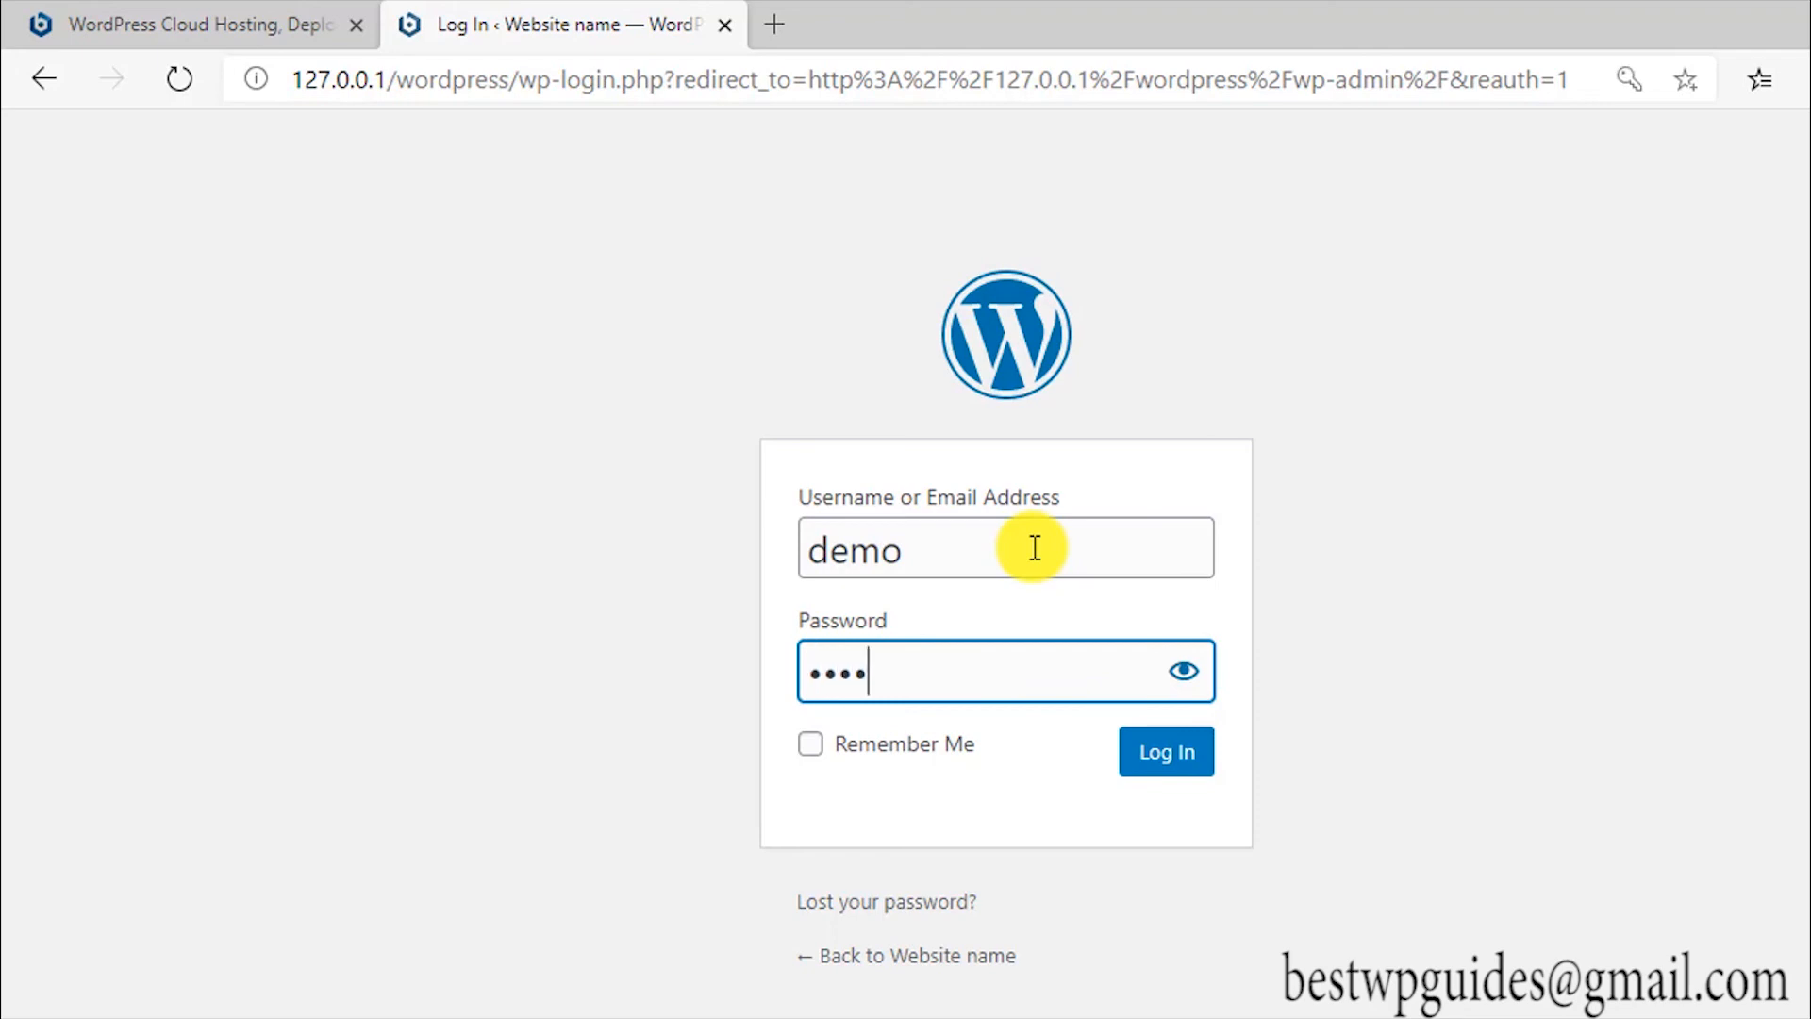
pyautogui.click(929, 748)
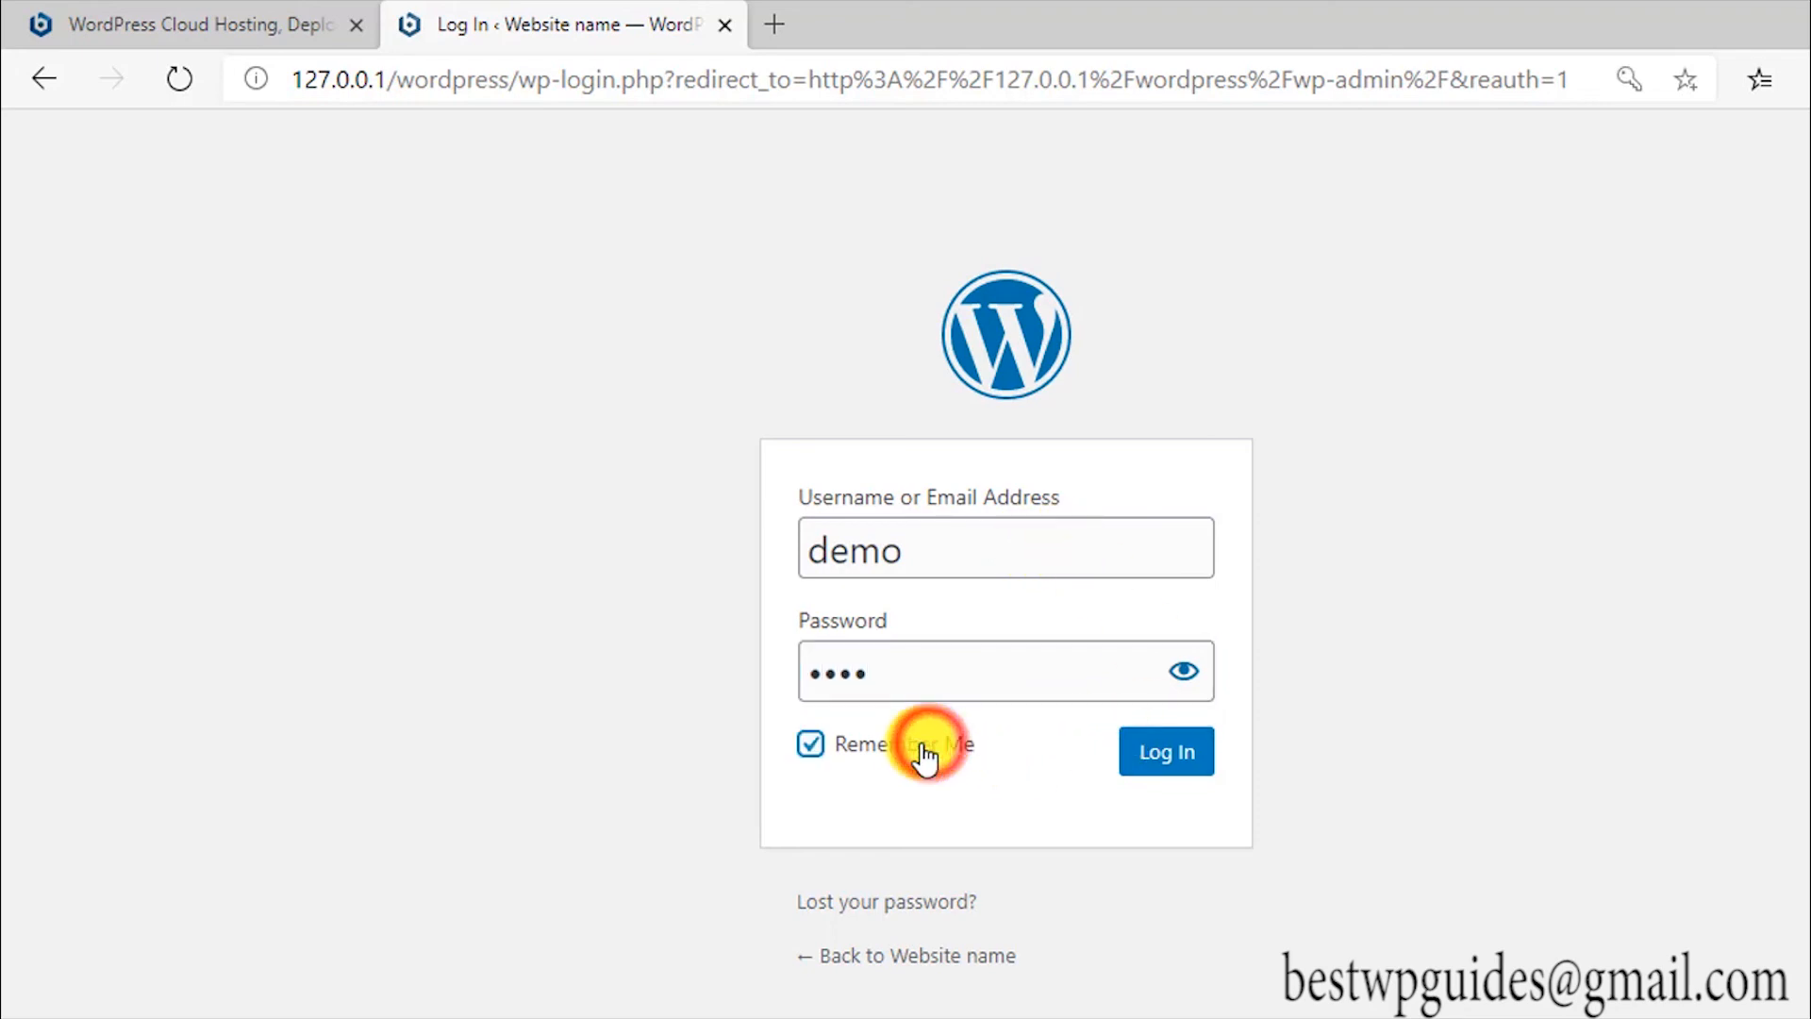
pyautogui.click(1148, 752)
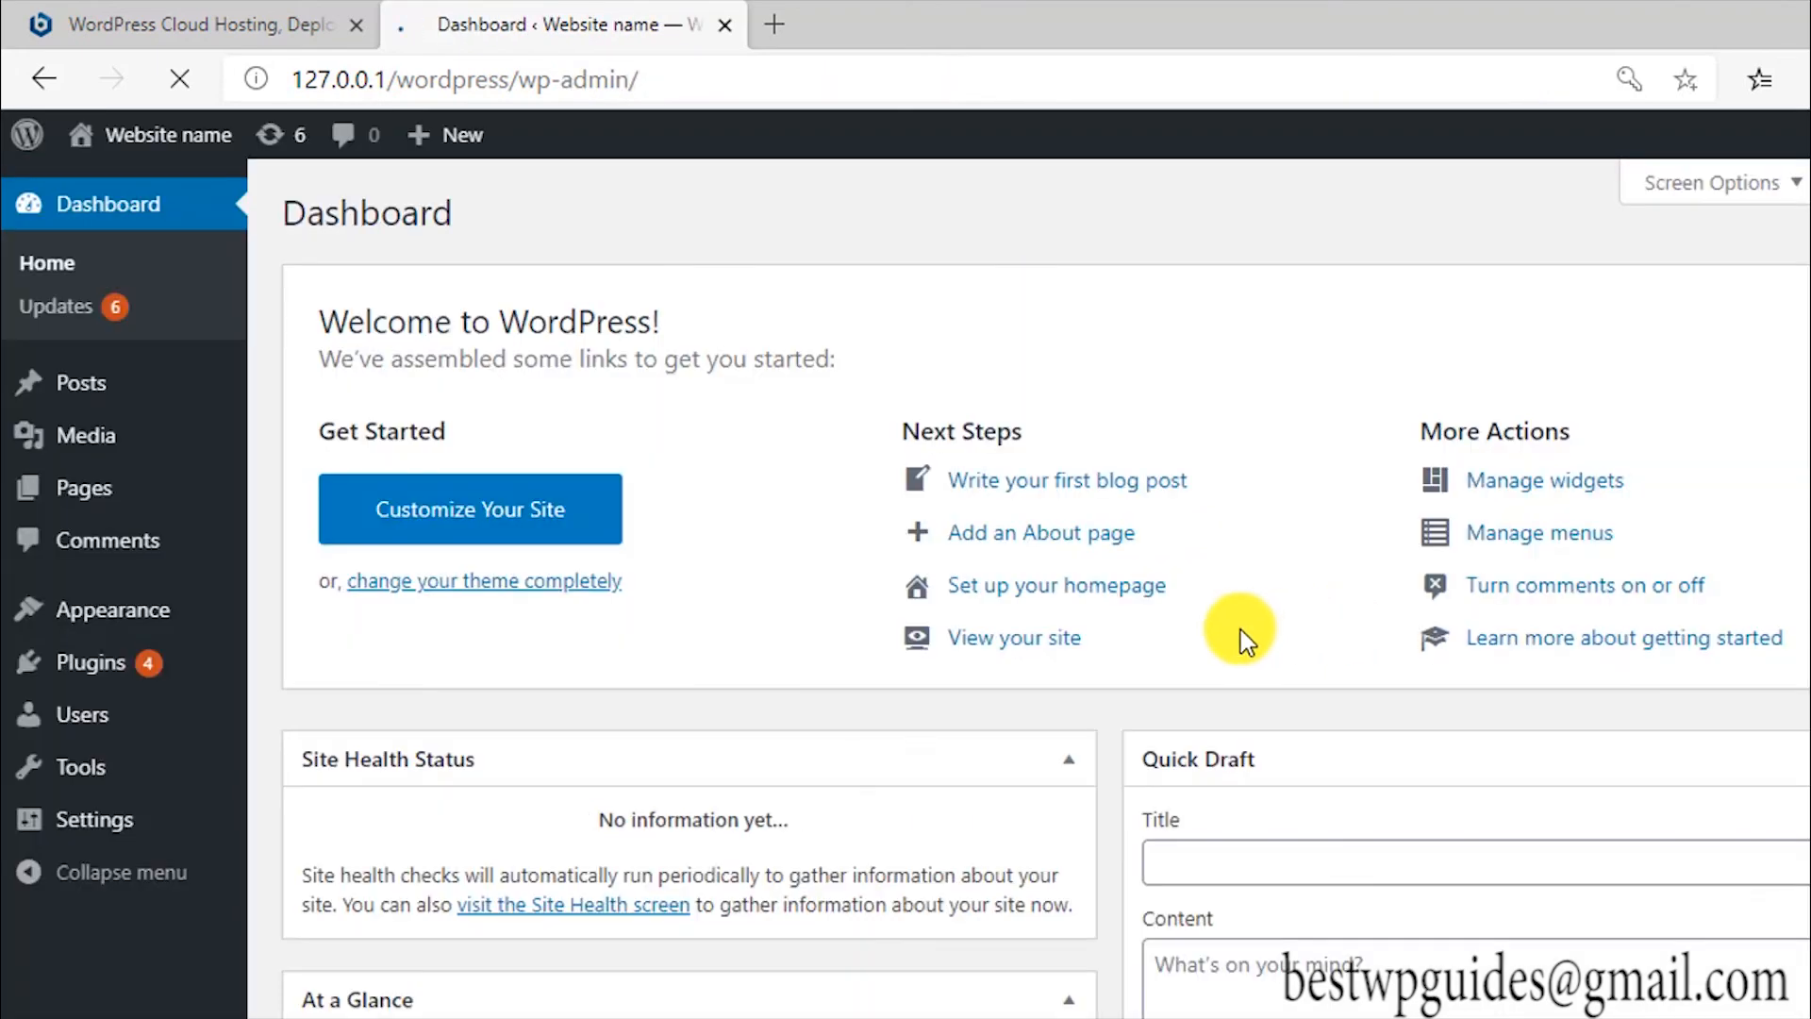
pyautogui.scroll(-6, 1132, 660)
pyautogui.scroll(-2, 1059, 681)
pyautogui.scroll(7, 1105, 628)
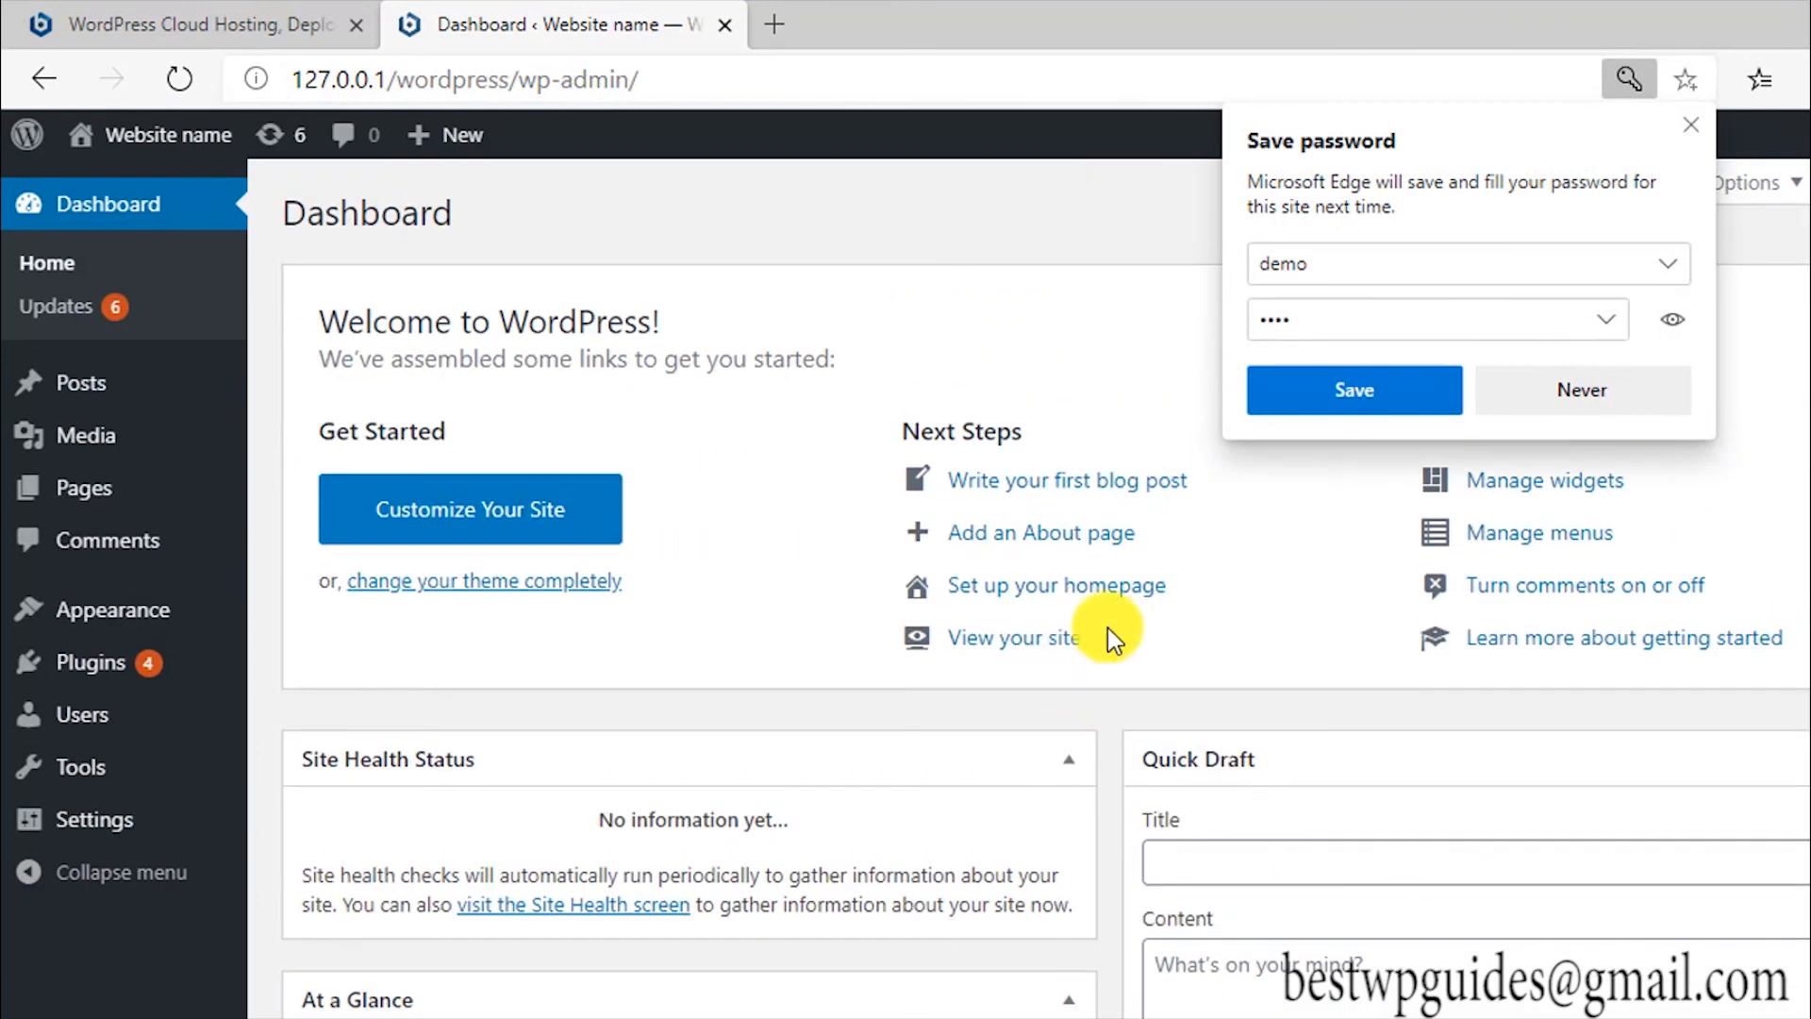
pyautogui.click(1688, 130)
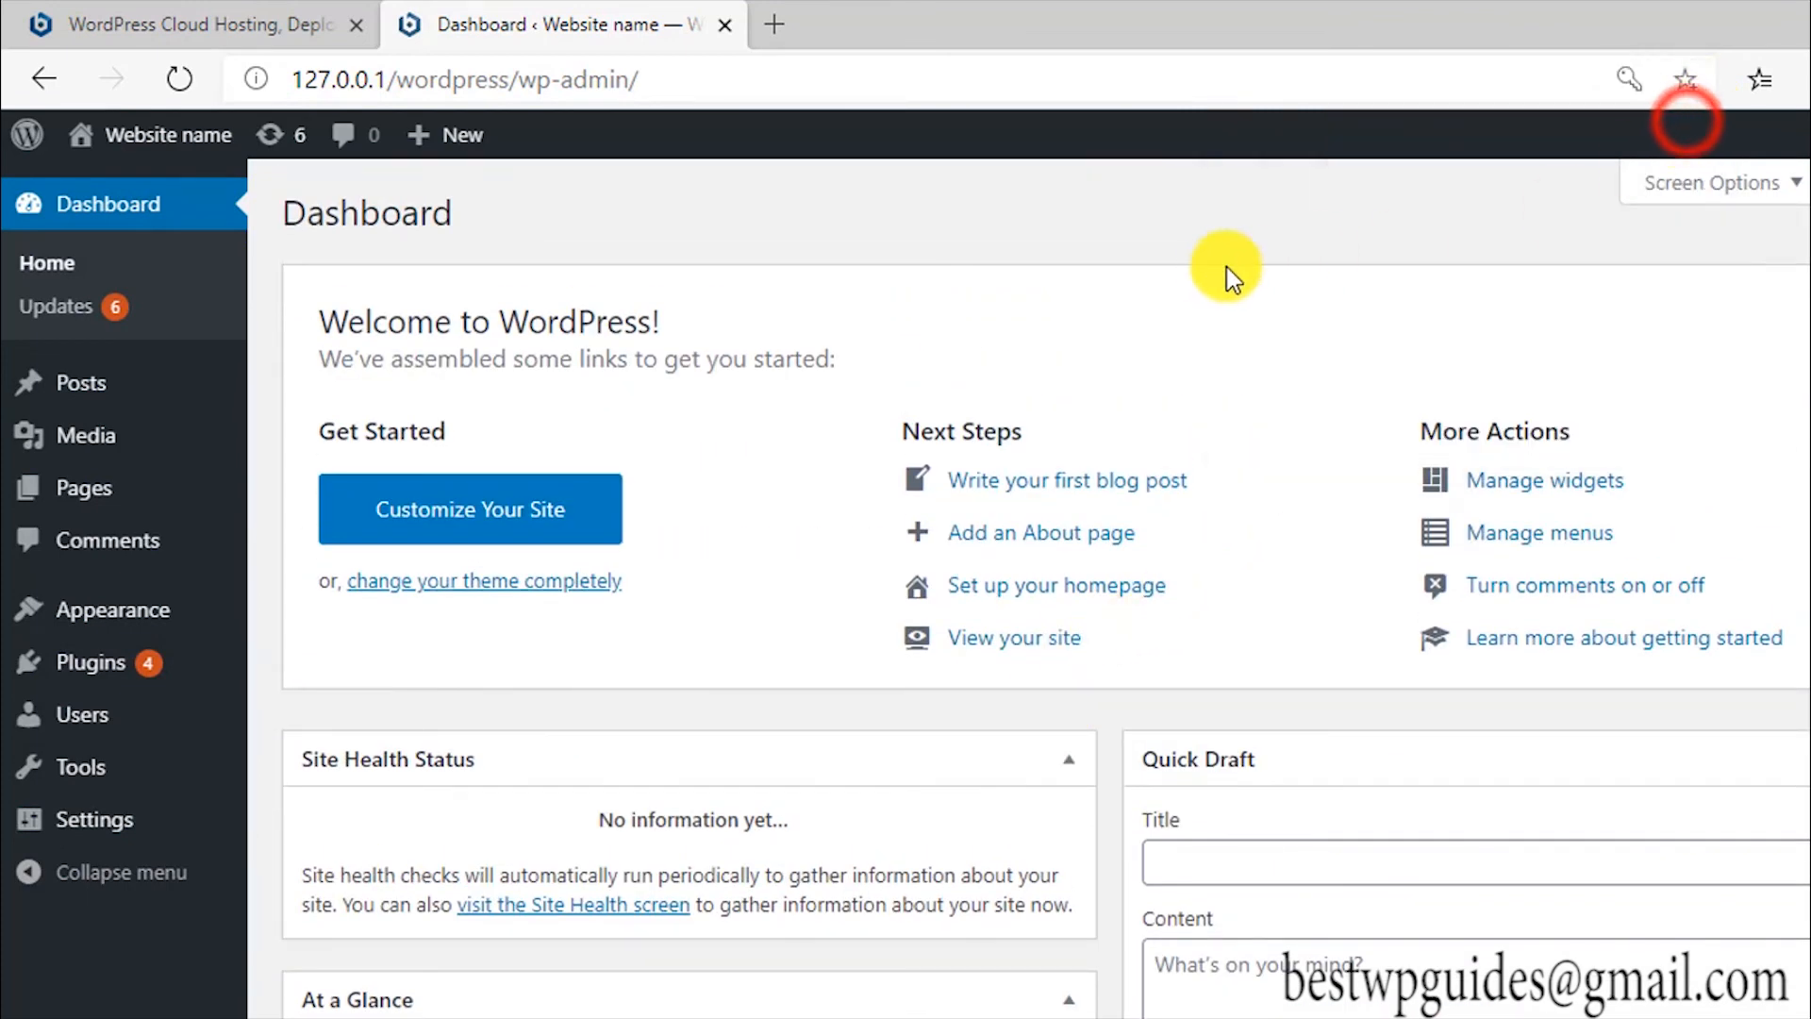